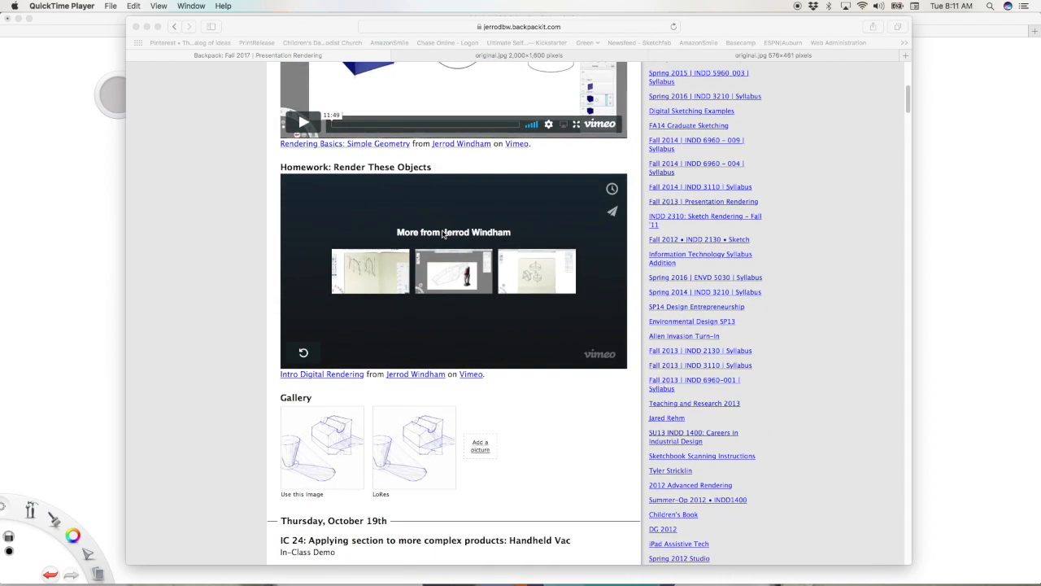
Switch from the course web page to SketchBook and create a new document without saving the current one
{"action": "scroll", "coordinate": [442, 236], "scroll_direction": "up", "scroll_amount": 4}
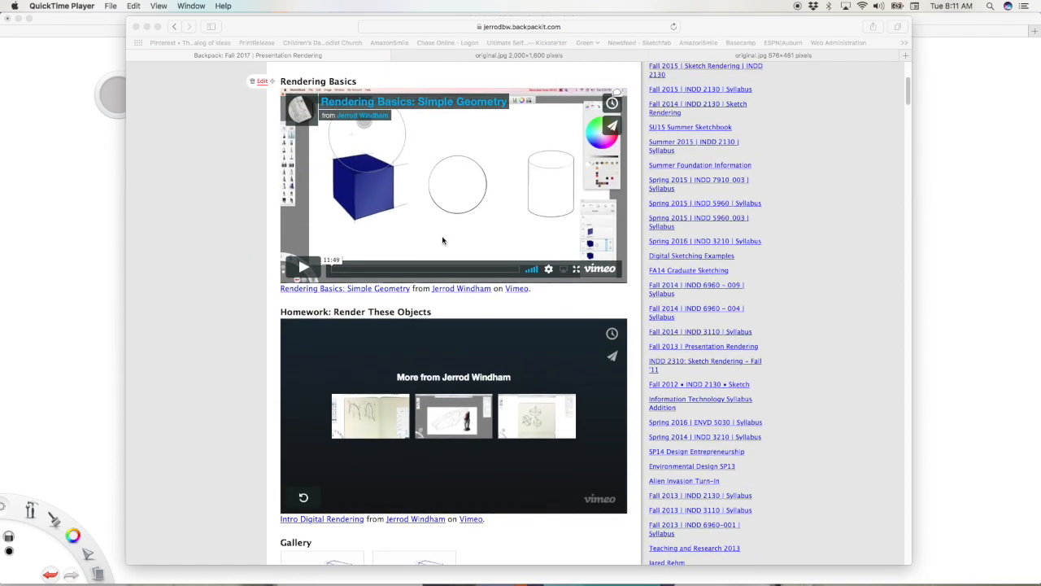
{"action": "scroll", "coordinate": [442, 240], "scroll_direction": "down", "scroll_amount": 3}
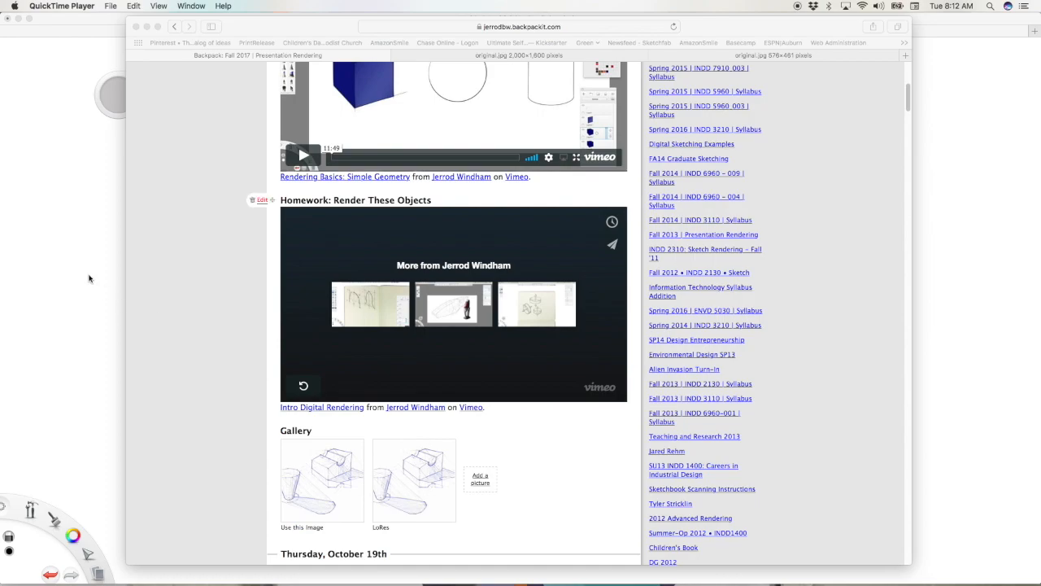
{"action": "key", "text": "super+Tab"}
{"action": "left_click", "coordinate": [90, 6]}
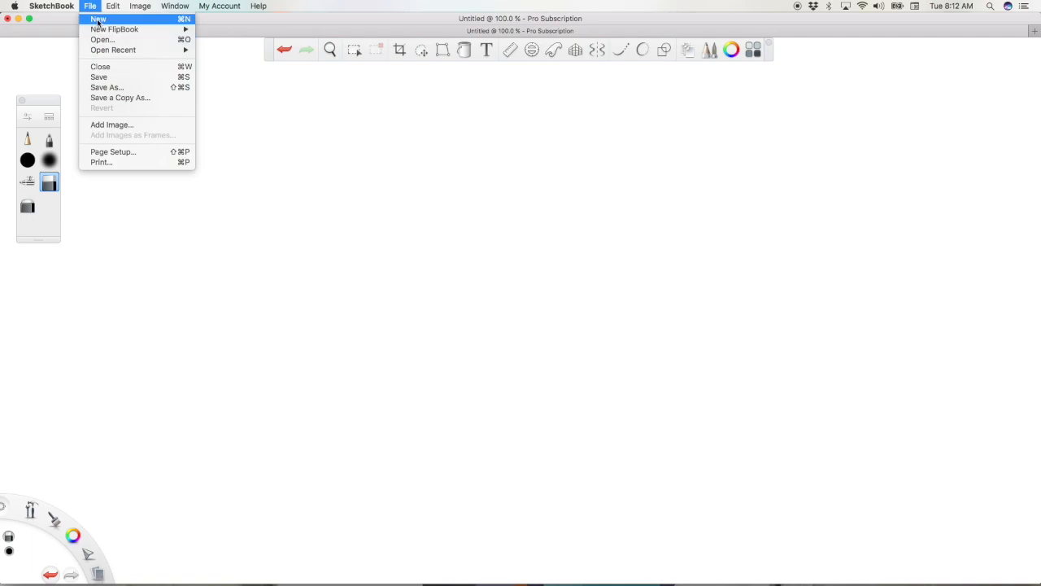
{"action": "left_click", "coordinate": [90, 7]}
{"action": "left_click", "coordinate": [90, 6]}
{"action": "left_click", "coordinate": [97, 22]}
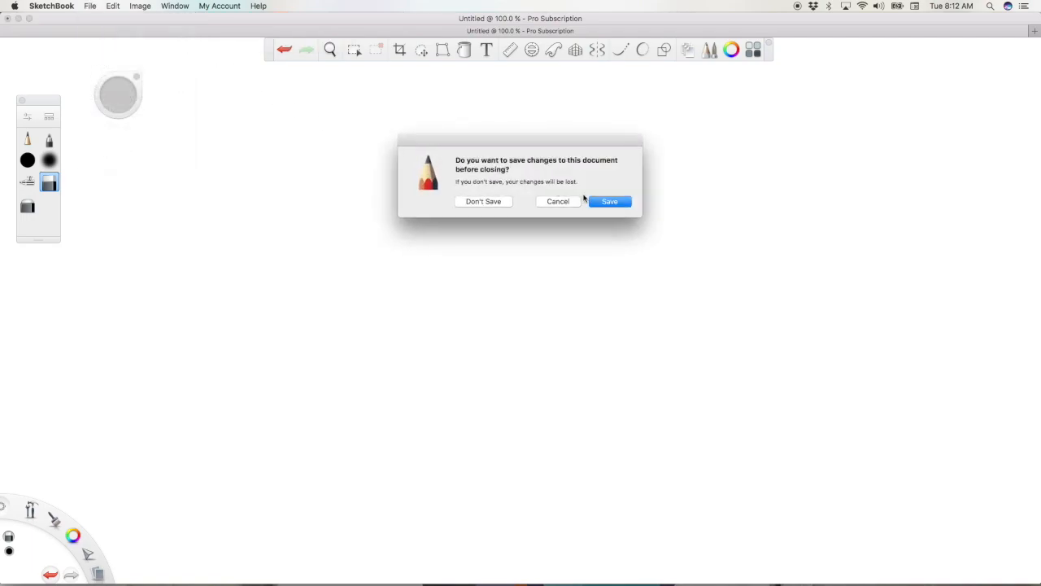
{"action": "left_click", "coordinate": [503, 204]}
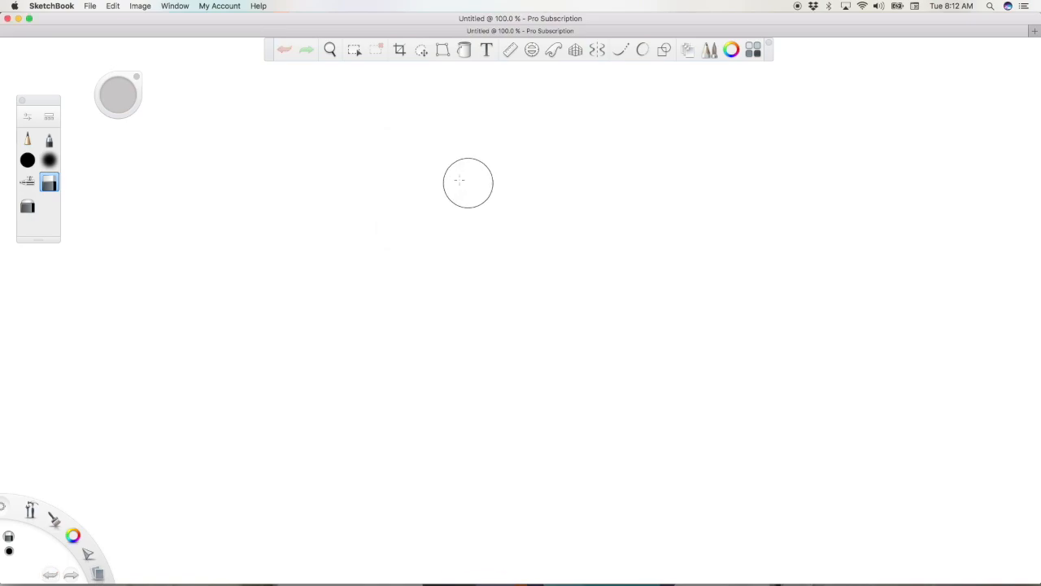
Check the new blank document's pixel dimensions, document size and resolution
{"action": "left_click", "coordinate": [140, 6]}
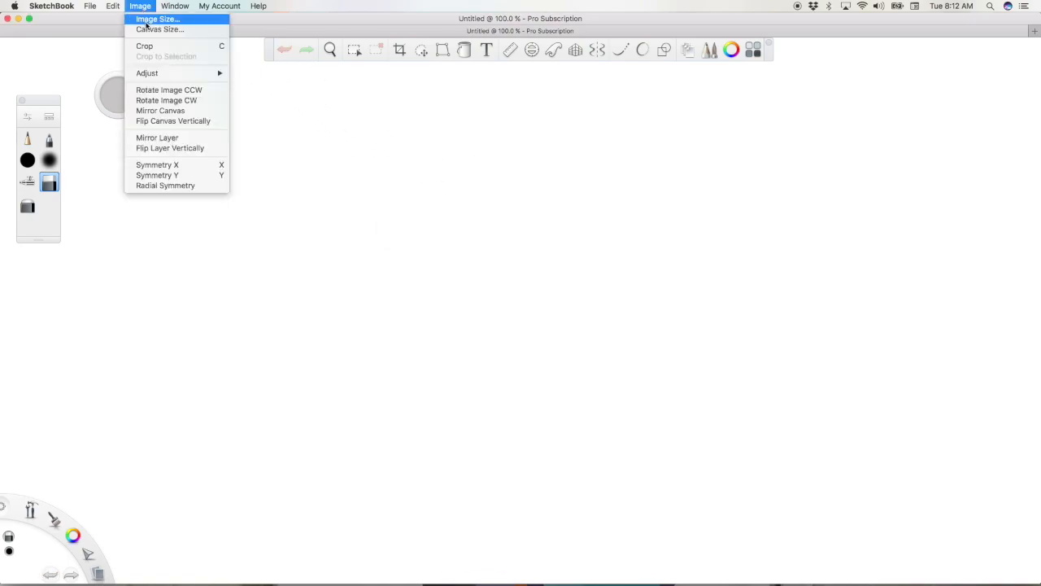
{"action": "left_click", "coordinate": [148, 24]}
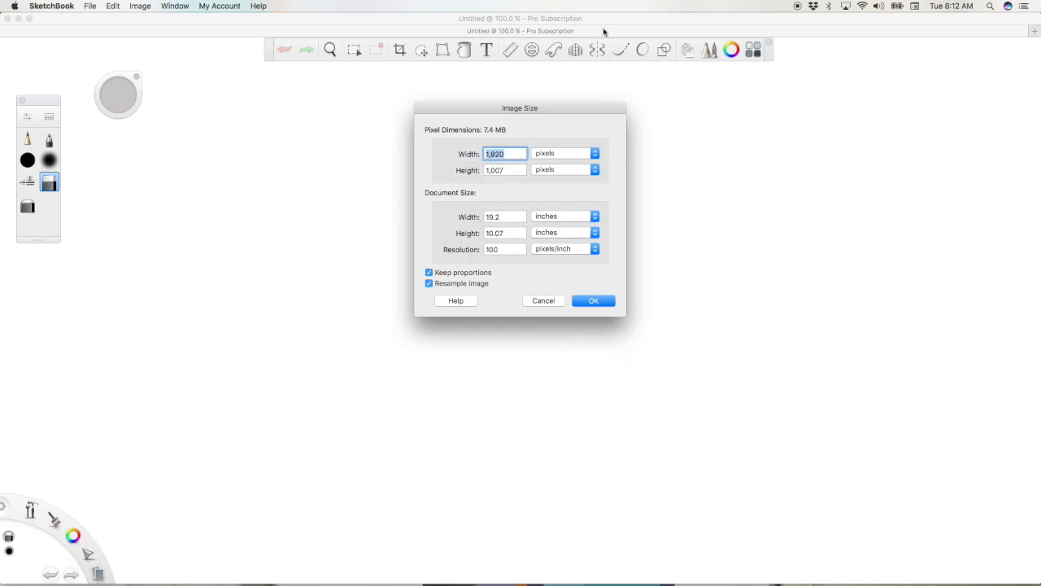
{"action": "left_click", "coordinate": [592, 302]}
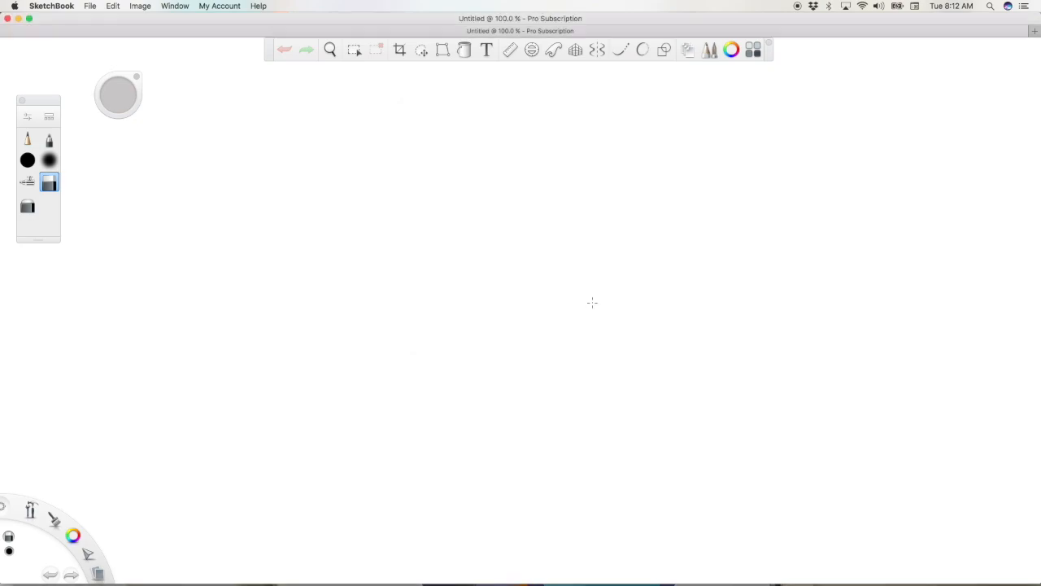
Open the First Rendering Exercise image from the Desktop folder
{"action": "left_click", "coordinate": [89, 6]}
{"action": "left_click", "coordinate": [105, 39]}
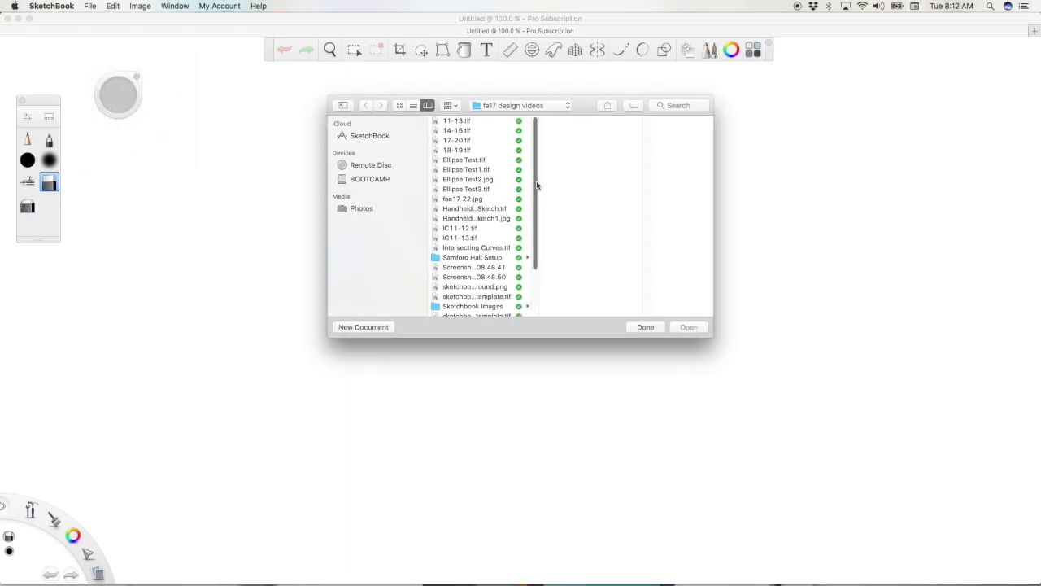
{"action": "left_click", "coordinate": [510, 104]}
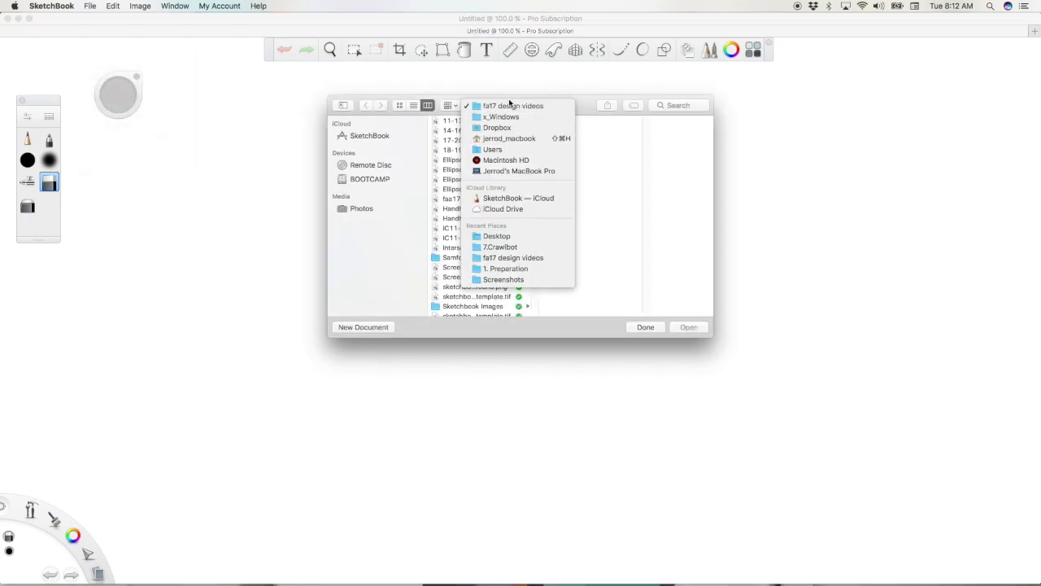
{"action": "left_click", "coordinate": [505, 235]}
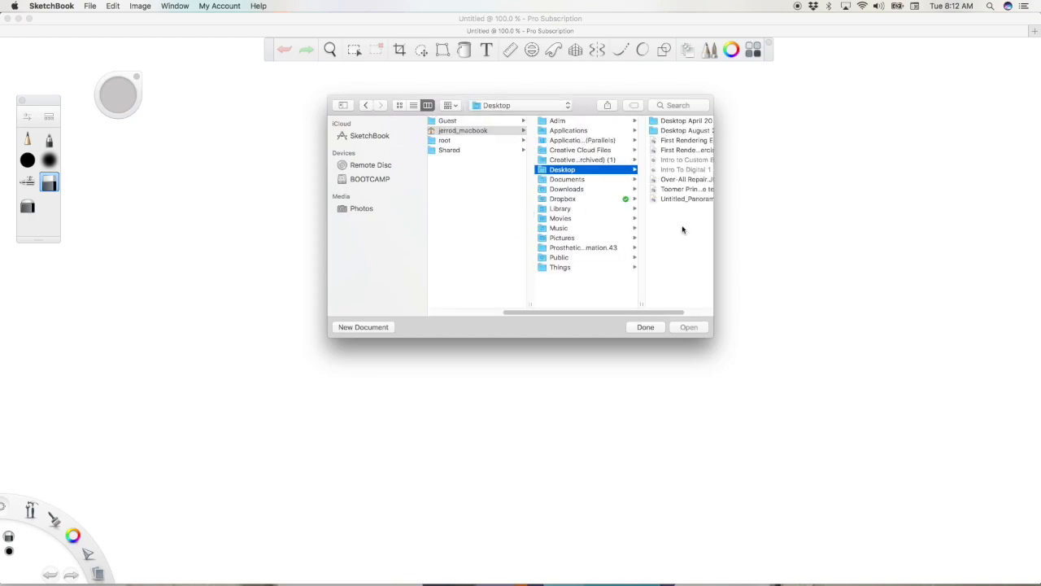
{"action": "left_click_drag", "start_coordinate": [654, 311], "coordinate": [681, 312]}
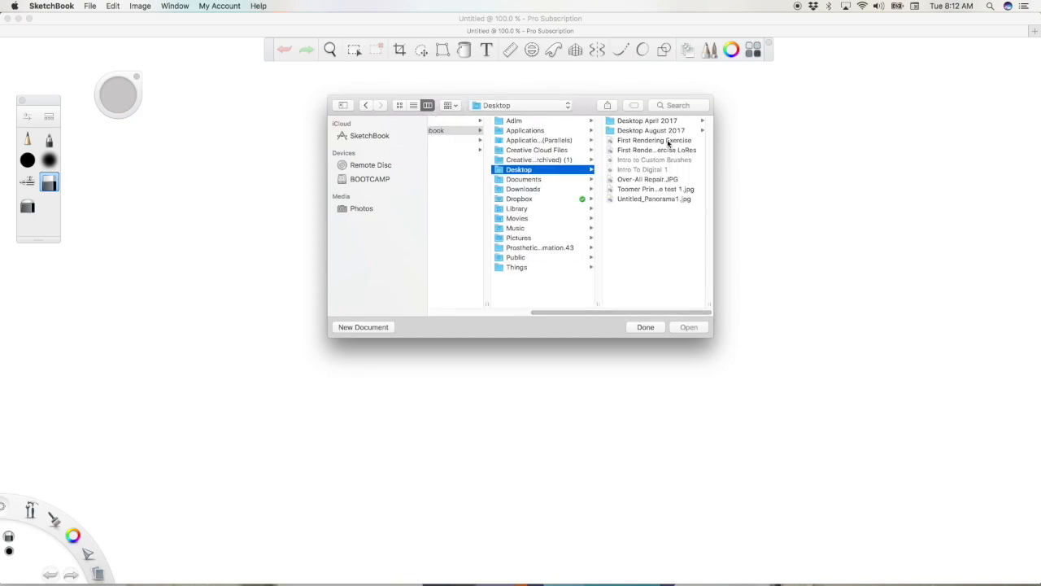
{"action": "left_click", "coordinate": [668, 141]}
{"action": "left_click", "coordinate": [688, 327]}
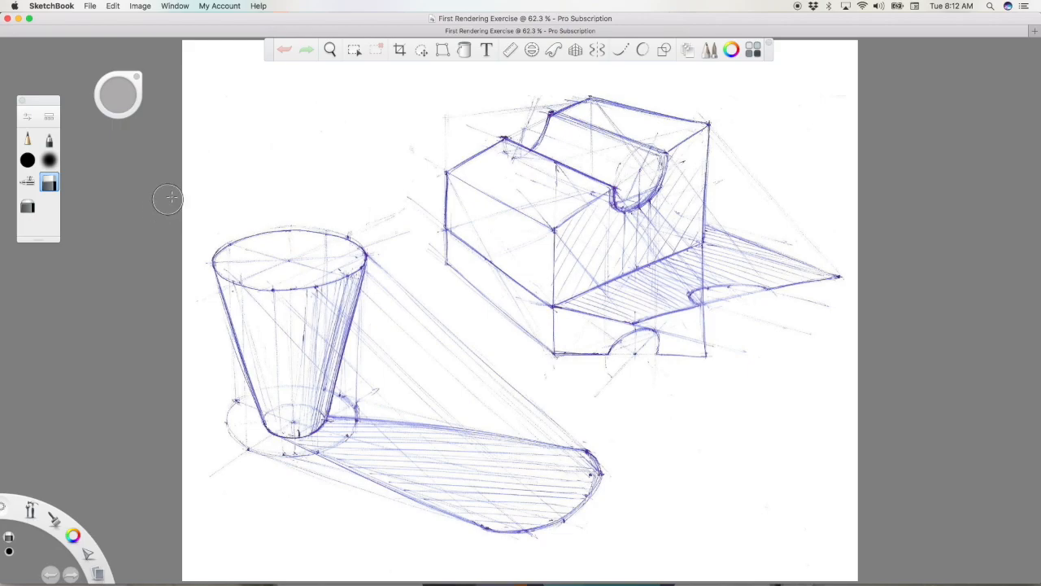
Check the pixel dimensions and resolution of the First Rendering Exercise image without changing them
{"action": "left_click", "coordinate": [170, 7]}
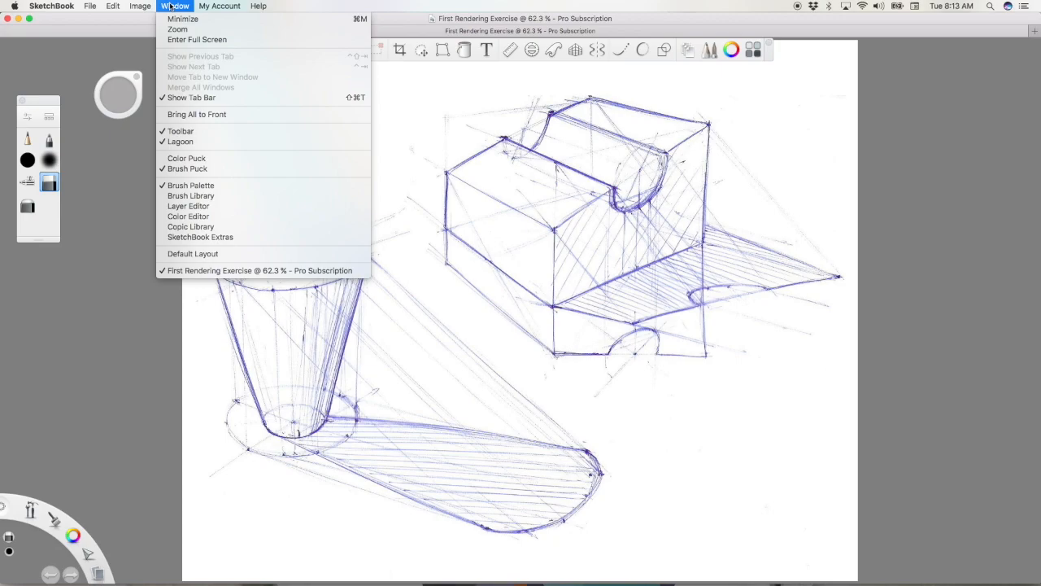
{"action": "left_click", "coordinate": [171, 7]}
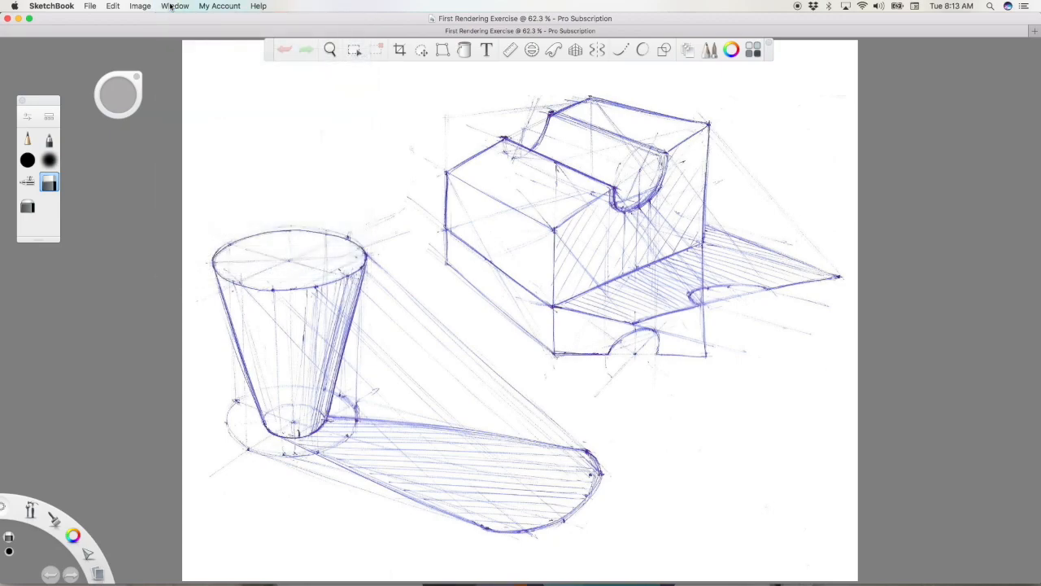
{"action": "left_click", "coordinate": [145, 7]}
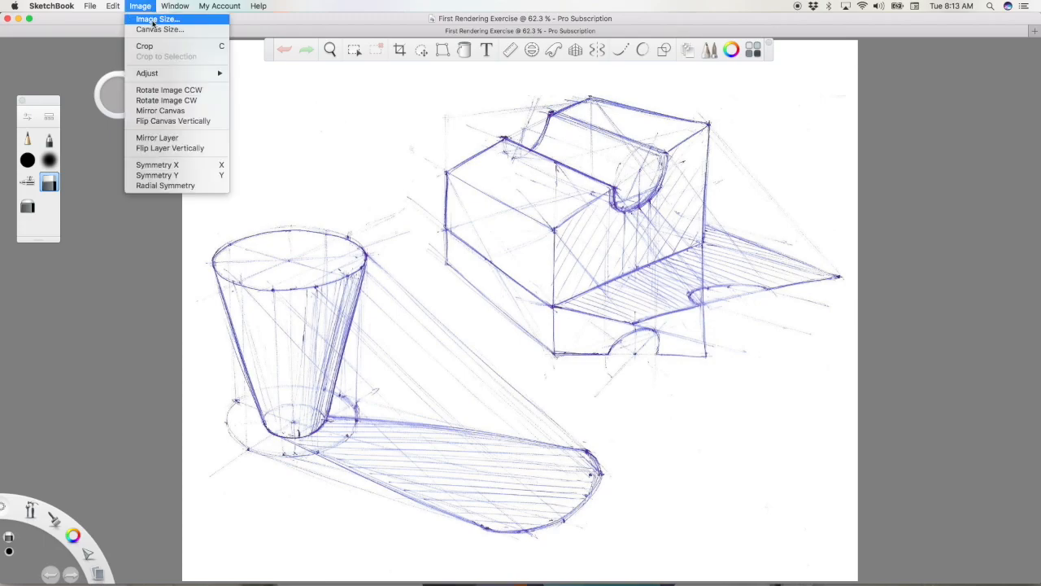
{"action": "left_click", "coordinate": [153, 22]}
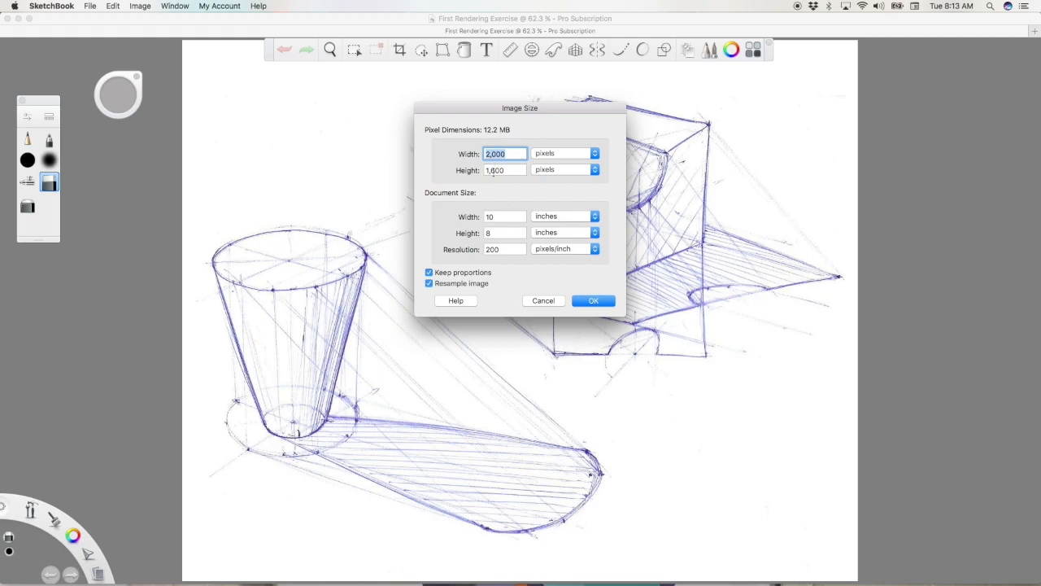
{"action": "left_click", "coordinate": [545, 301]}
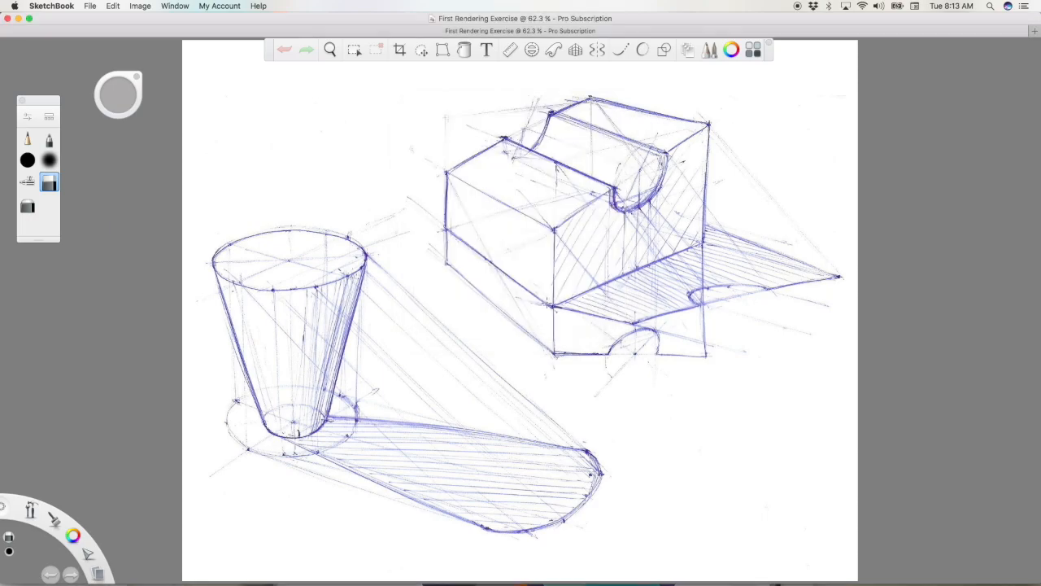
Try three diagonal pencil strokes at size 2.0 between the cup and the block, and undo them
{"action": "left_click", "coordinate": [27, 139]}
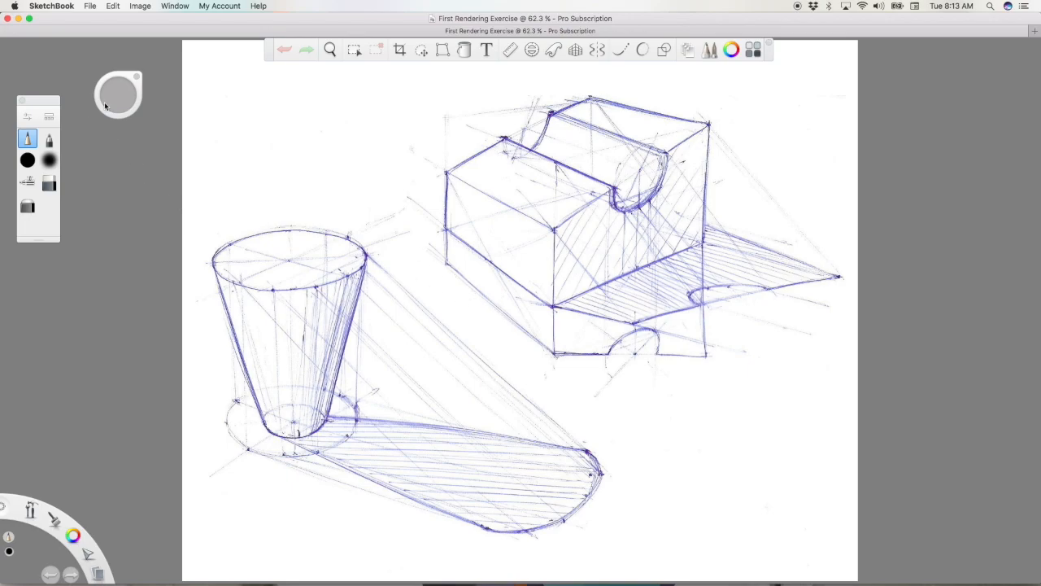
{"action": "mouse_move", "coordinate": [122, 89]}
{"action": "left_click_drag", "start_coordinate": [124, 99], "coordinate": [135, 98]}
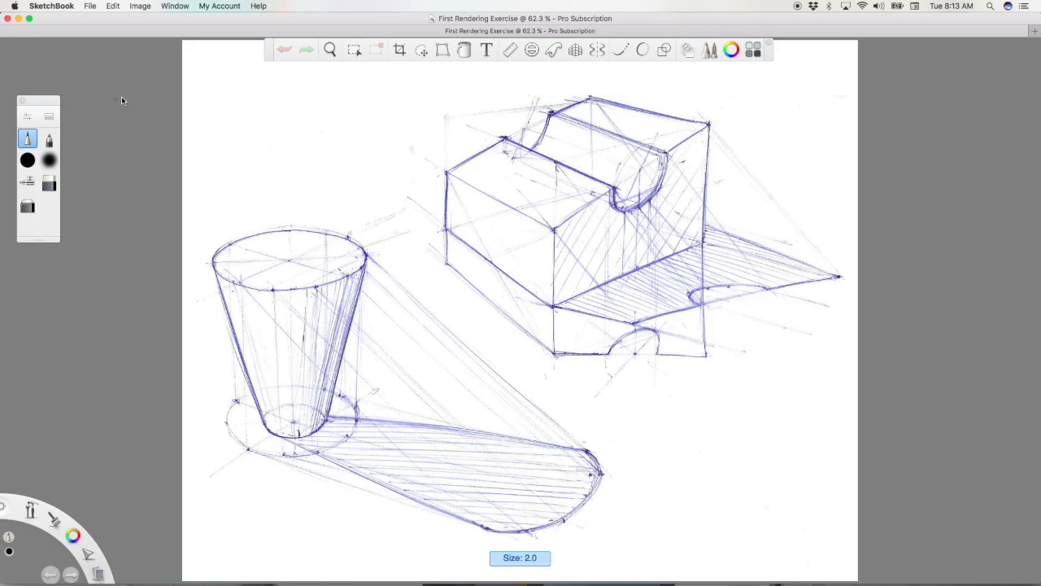
{"action": "left_click_drag", "start_coordinate": [320, 205], "coordinate": [443, 130]}
{"action": "left_click_drag", "start_coordinate": [313, 207], "coordinate": [455, 124]}
{"action": "left_click_drag", "start_coordinate": [342, 221], "coordinate": [489, 137]}
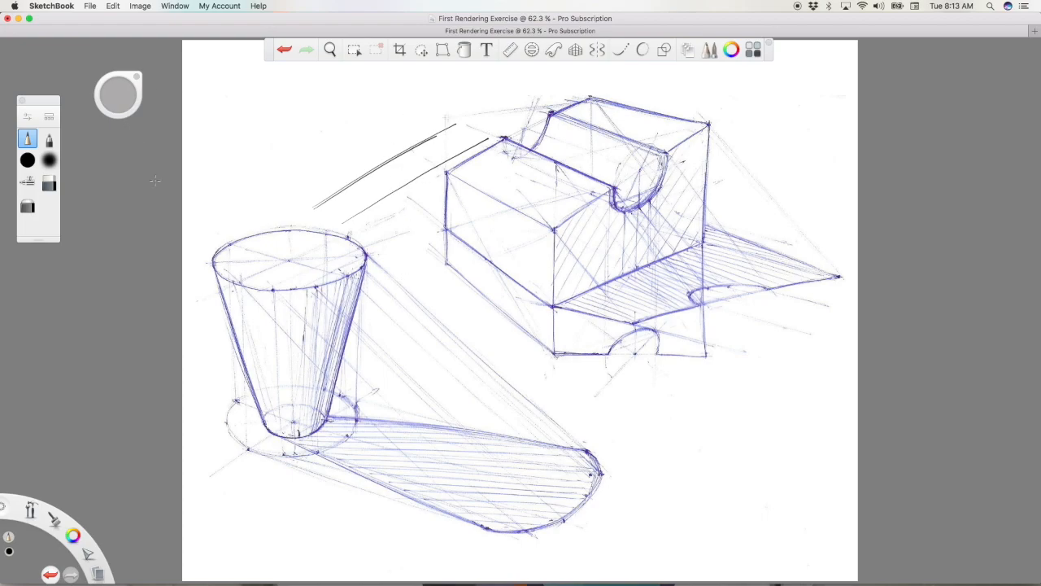
{"action": "left_click", "coordinate": [50, 574]}
{"action": "left_click", "coordinate": [51, 574]}
{"action": "left_click", "coordinate": [50, 574]}
Try a broad solid black brush stroke above the cup, and undo it
{"action": "left_click", "coordinate": [27, 159]}
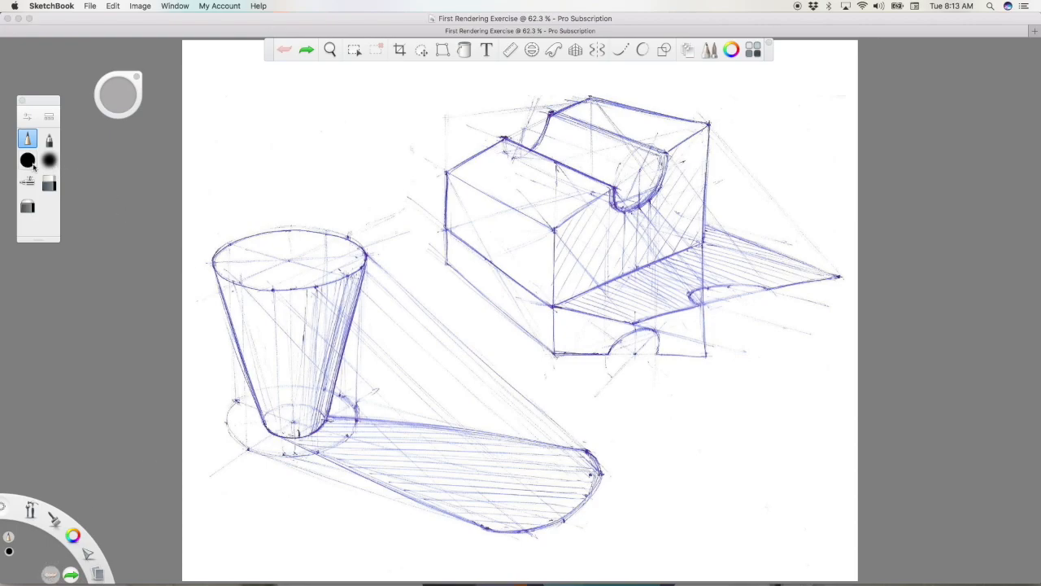
{"action": "mouse_move", "coordinate": [117, 95]}
{"action": "left_mouse_down"}
{"action": "mouse_move", "coordinate": [149, 90]}
{"action": "mouse_move", "coordinate": [80, 93]}
{"action": "left_mouse_up"}
{"action": "left_click_drag", "start_coordinate": [306, 172], "coordinate": [281, 176]}
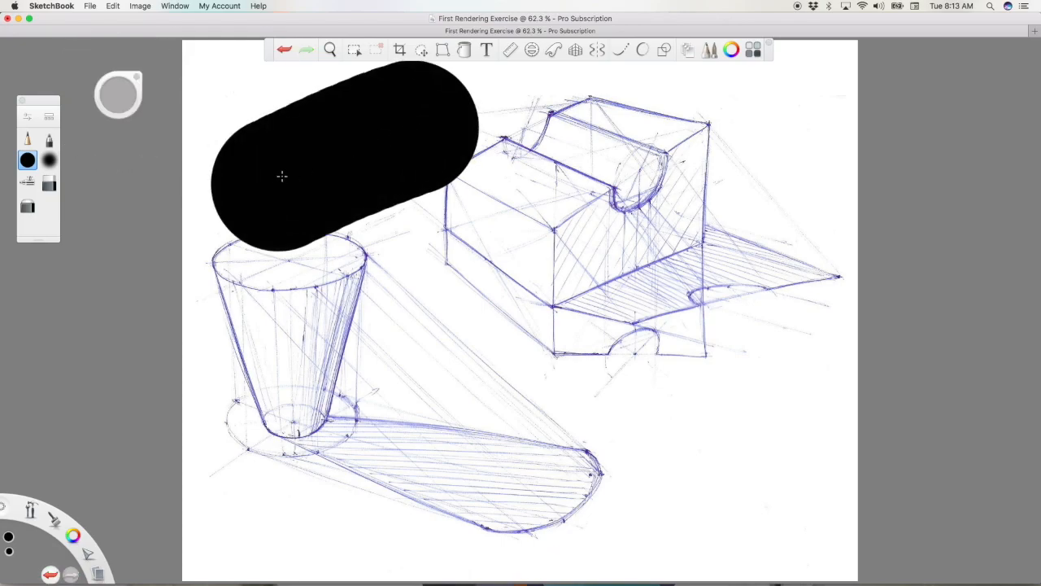
{"action": "key", "text": "super+z"}
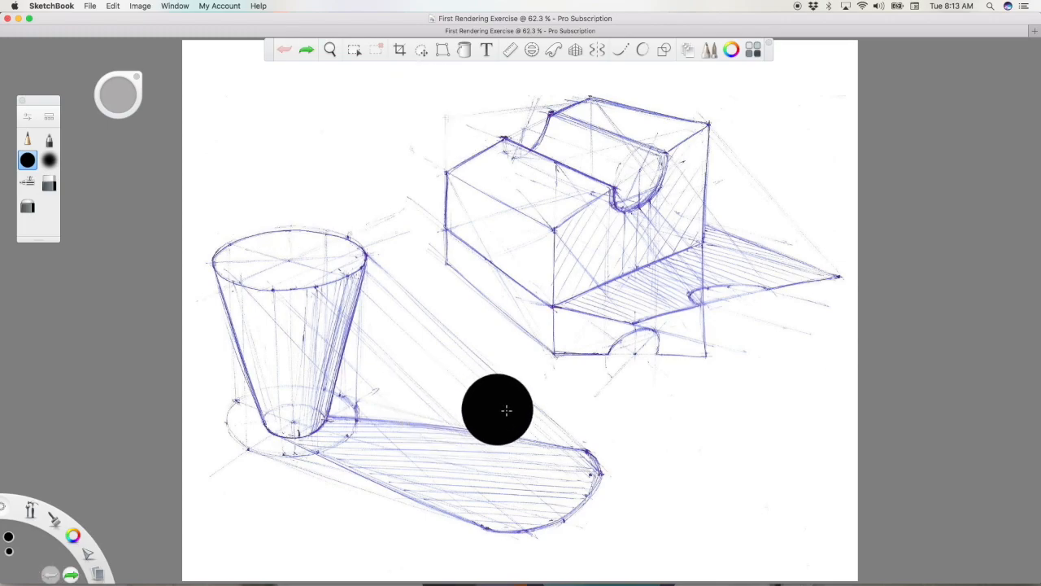
Create a new blank document and draw two diagonal test lines across its middle with the pencil
{"action": "left_click", "coordinate": [90, 6]}
{"action": "left_click", "coordinate": [99, 19]}
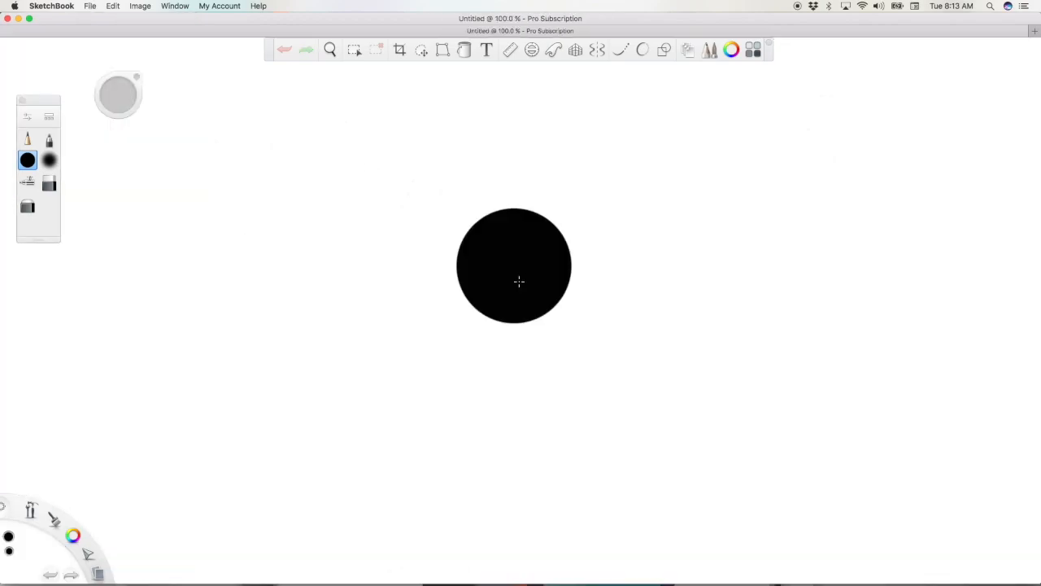
{"action": "left_click", "coordinate": [28, 140]}
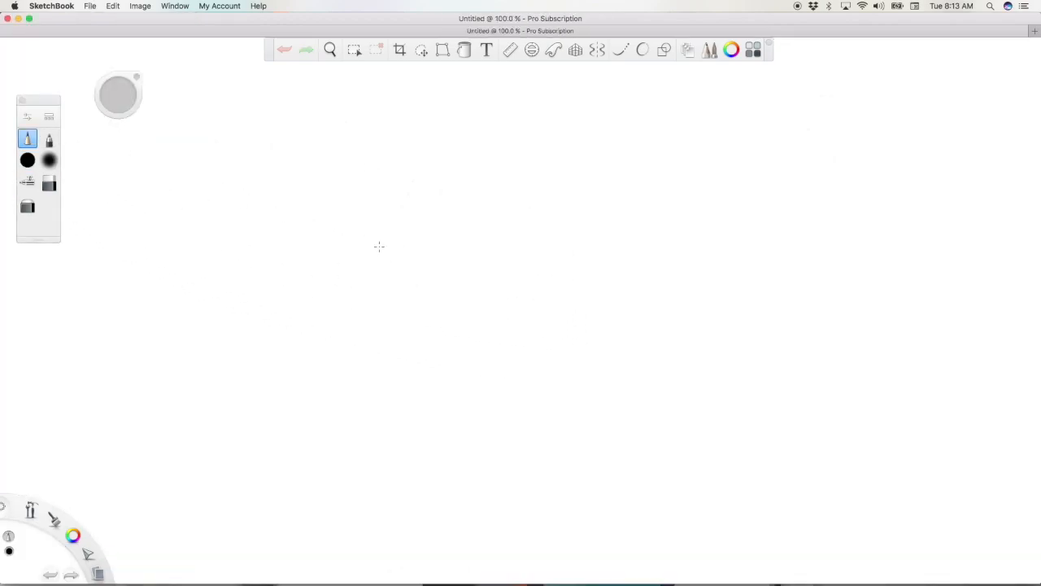
{"action": "mouse_move", "coordinate": [373, 332]}
{"action": "left_mouse_down"}
{"action": "mouse_move", "coordinate": [511, 266]}
{"action": "mouse_move", "coordinate": [440, 320]}
{"action": "mouse_move", "coordinate": [571, 265]}
{"action": "left_mouse_up"}
{"action": "mouse_move", "coordinate": [429, 339]}
{"action": "left_mouse_down"}
{"action": "mouse_move", "coordinate": [523, 300]}
{"action": "mouse_move", "coordinate": [593, 272]}
{"action": "left_mouse_up"}
Paint a broad solid black test stroke over the pencil lines, and undo all the test strokes
{"action": "left_click", "coordinate": [27, 161]}
{"action": "mouse_move", "coordinate": [195, 252]}
{"action": "left_mouse_down"}
{"action": "mouse_move", "coordinate": [216, 311]}
{"action": "mouse_move", "coordinate": [499, 189]}
{"action": "left_mouse_up"}
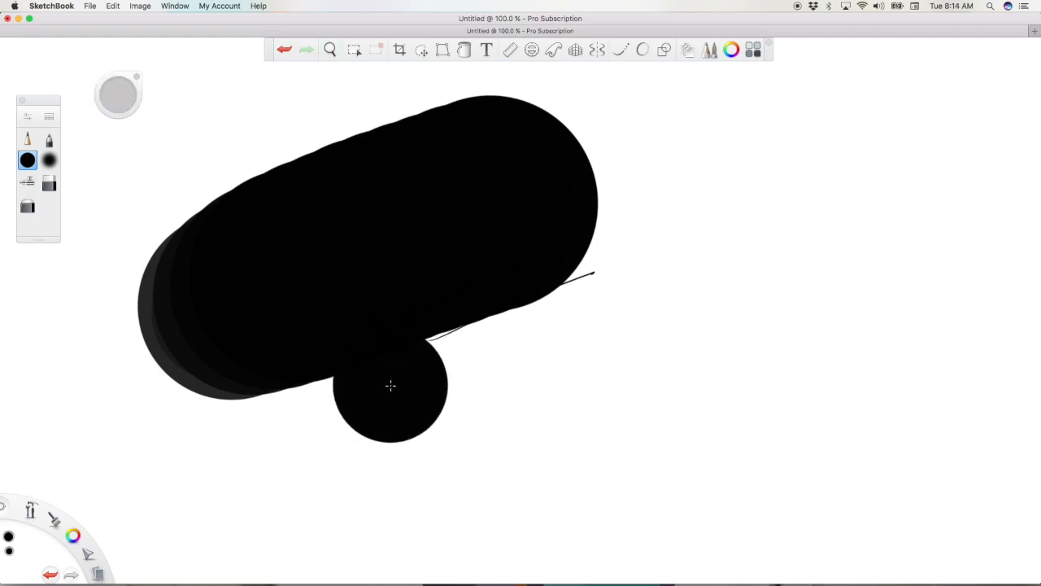
{"action": "key", "text": "super+z"}
{"action": "key", "text": "super+z"}
{"action": "key", "text": "super+z"}
{"action": "key", "text": "super+z"}
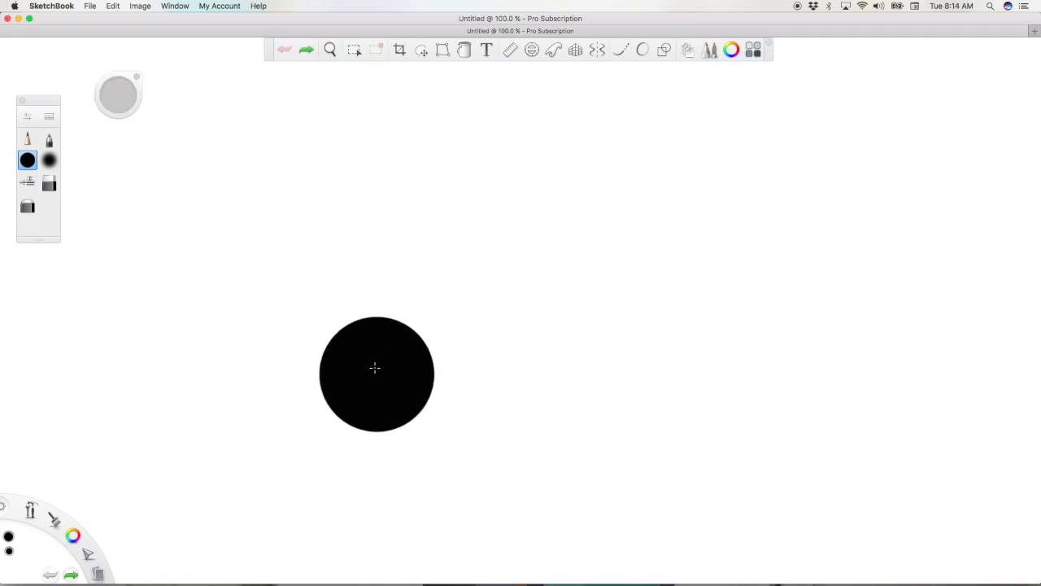
Start another blank document in place of the test document
{"action": "left_click", "coordinate": [178, 8]}
{"action": "mouse_move", "coordinate": [143, 8]}
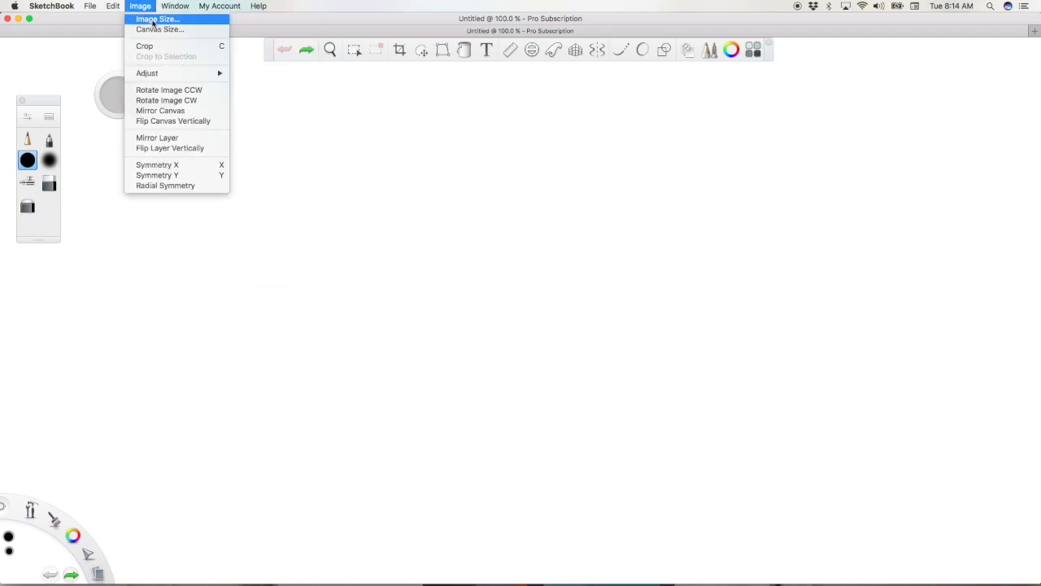
{"action": "mouse_move", "coordinate": [91, 7]}
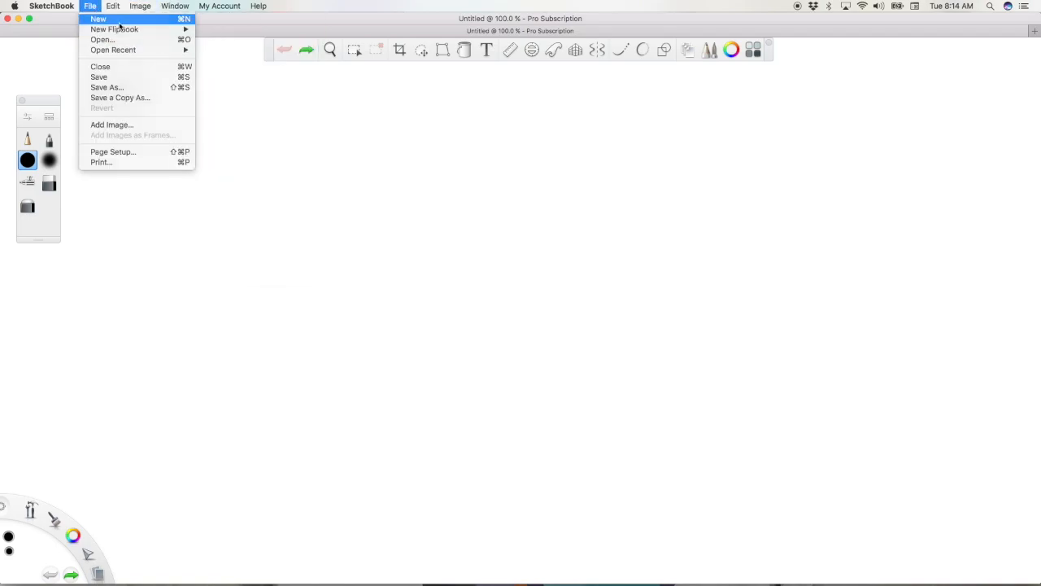
{"action": "left_click", "coordinate": [118, 21]}
Open the First Rendering Exercise LoRes image from the Desktop folder
{"action": "left_click", "coordinate": [92, 7]}
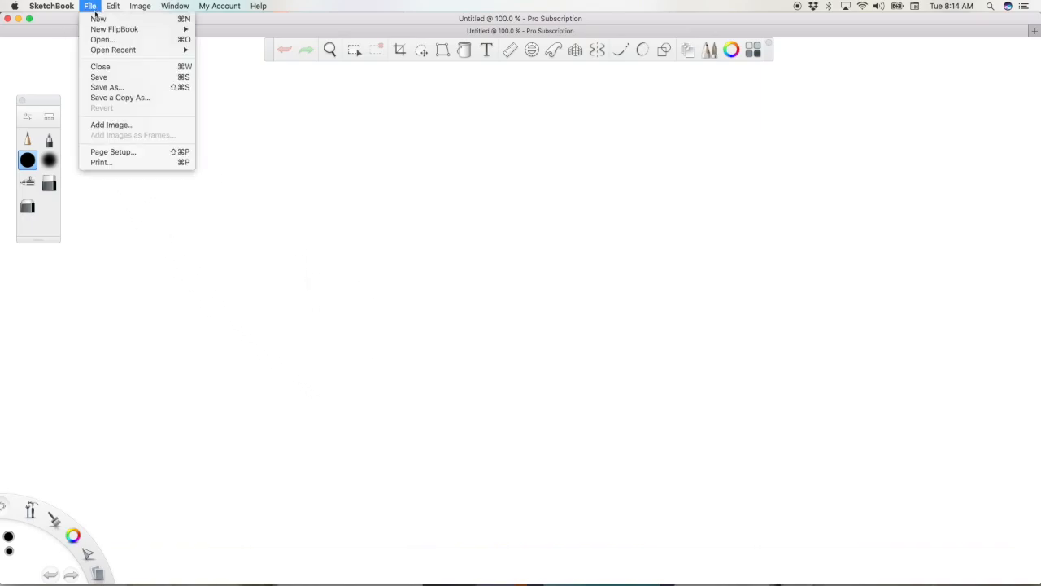
{"action": "left_click", "coordinate": [110, 40]}
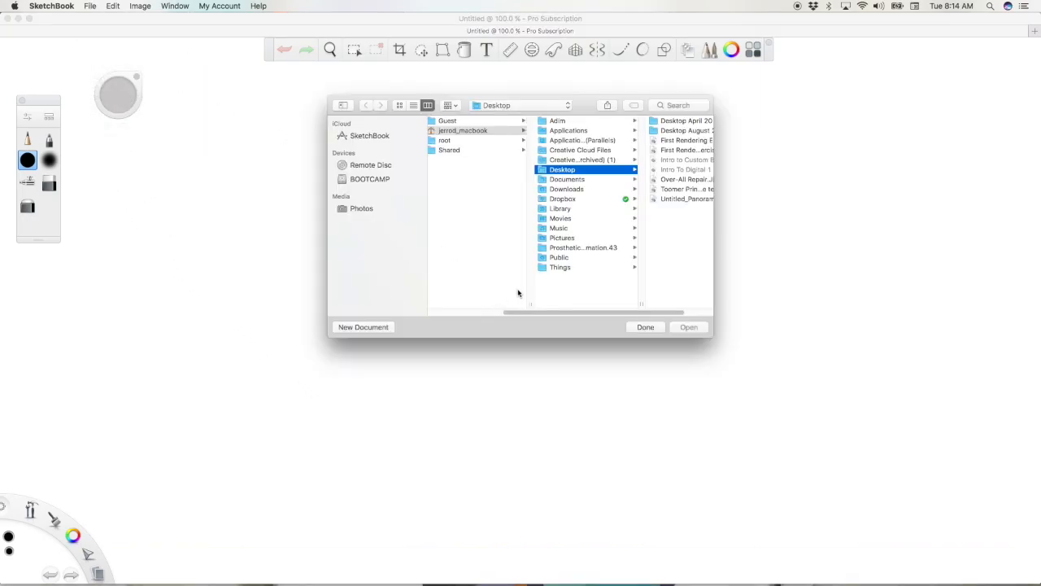
{"action": "left_click_drag", "start_coordinate": [657, 314], "coordinate": [685, 314]}
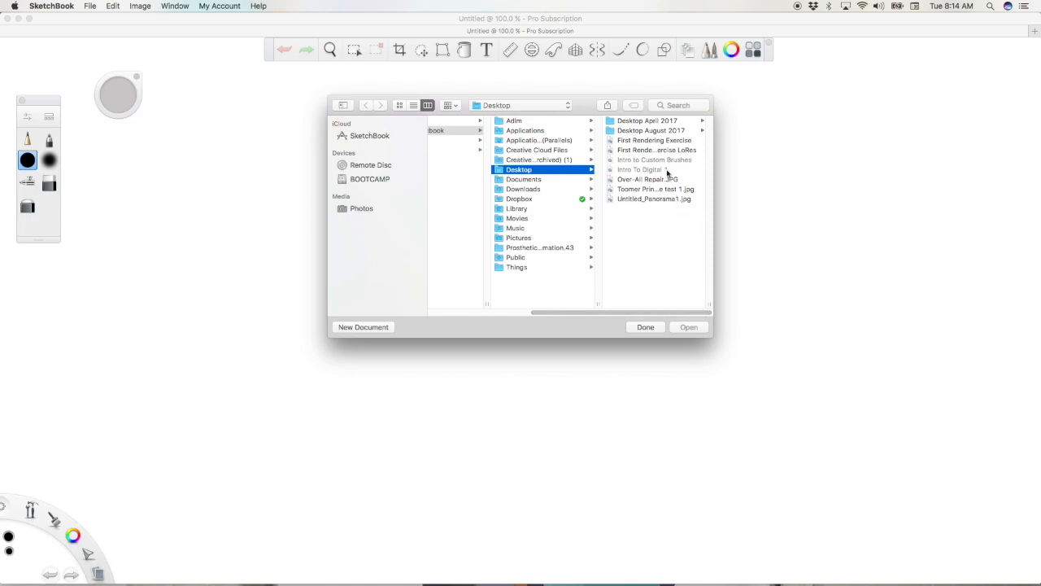
{"action": "left_click", "coordinate": [685, 150]}
{"action": "left_click", "coordinate": [687, 328]}
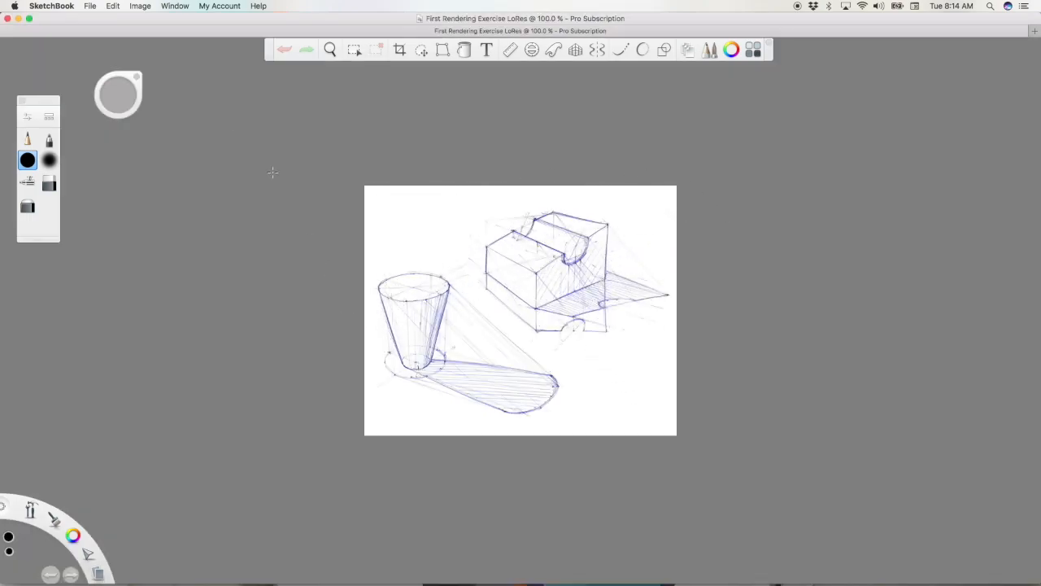
Check the pixel dimensions, document size and resolution of the First Rendering Exercise LoRes image
{"action": "left_click", "coordinate": [144, 8]}
{"action": "left_click", "coordinate": [182, 352]}
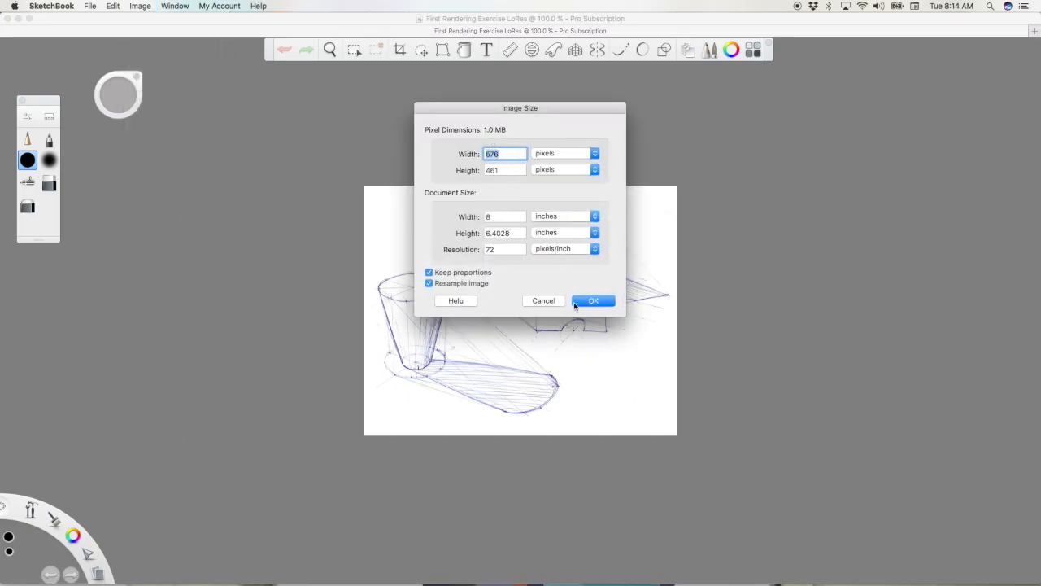
{"action": "left_click", "coordinate": [593, 301]}
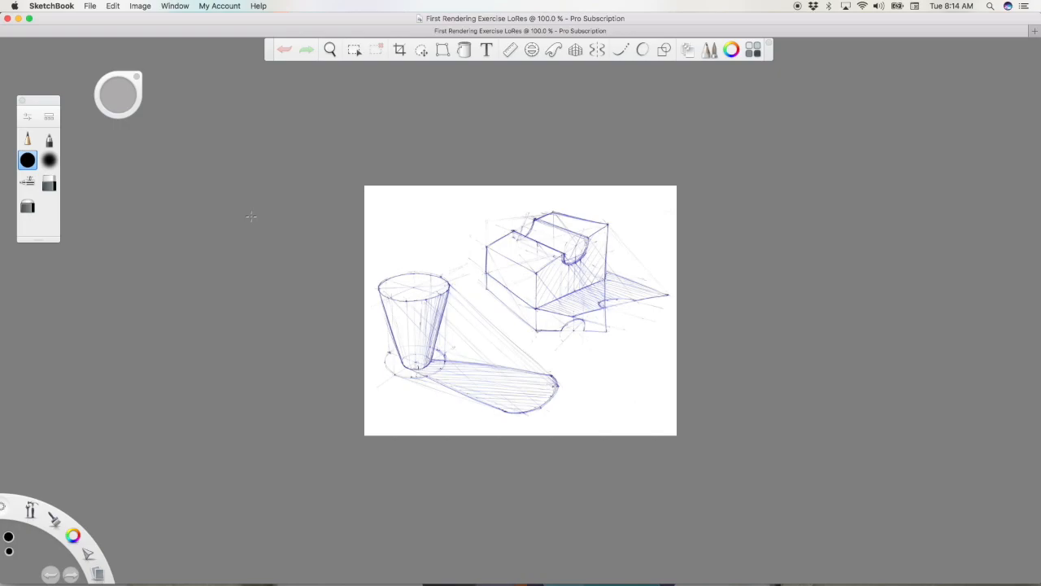
Draw three diagonal pencil test lines above the cup toward the block, and undo them
{"action": "left_click", "coordinate": [27, 139]}
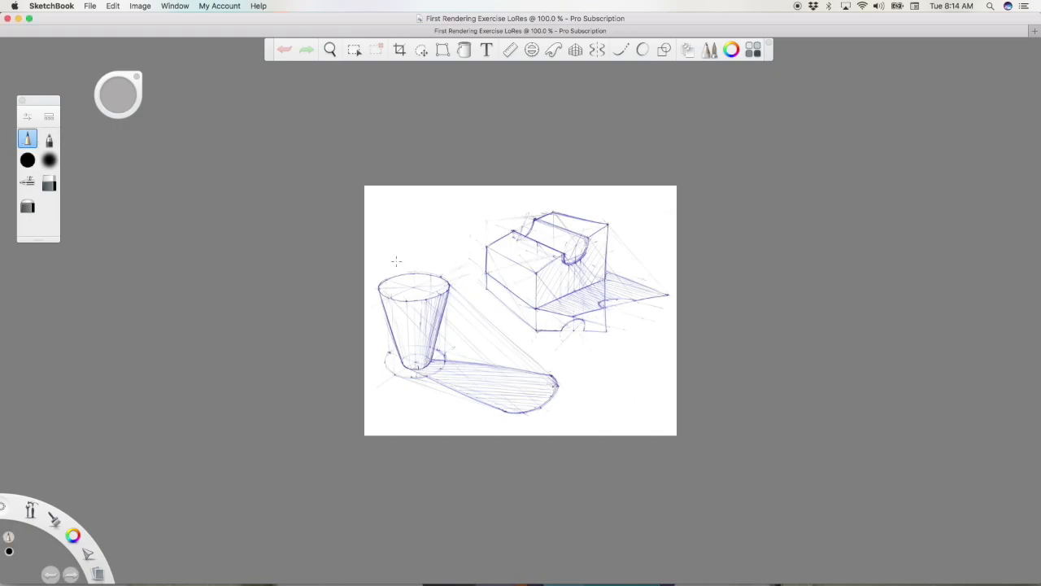
{"action": "left_click_drag", "start_coordinate": [380, 265], "coordinate": [487, 222]}
{"action": "left_click_drag", "start_coordinate": [404, 268], "coordinate": [535, 213]}
{"action": "left_click_drag", "start_coordinate": [426, 277], "coordinate": [557, 213]}
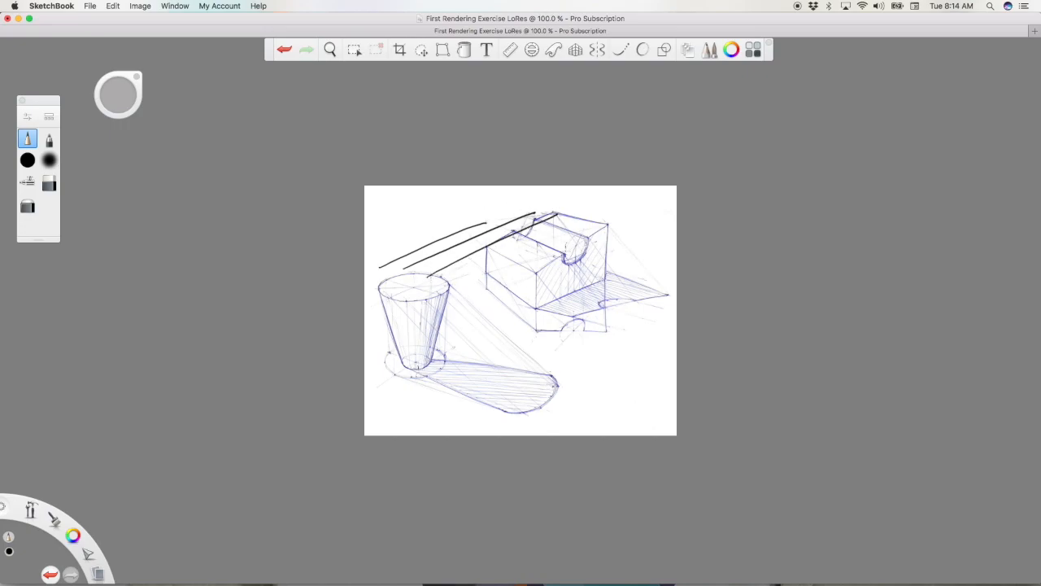
{"action": "key", "text": "super+z"}
{"action": "key", "text": "super+z"}
{"action": "key", "text": "super+z"}
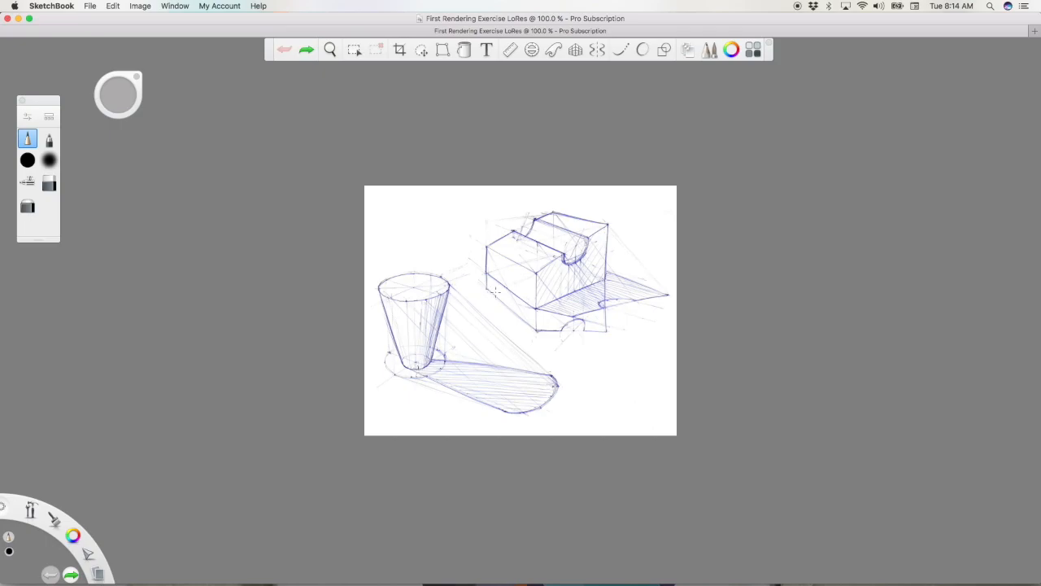
Paint a broad solid black test stroke from the cup across the block, and undo it
{"action": "left_click", "coordinate": [27, 159]}
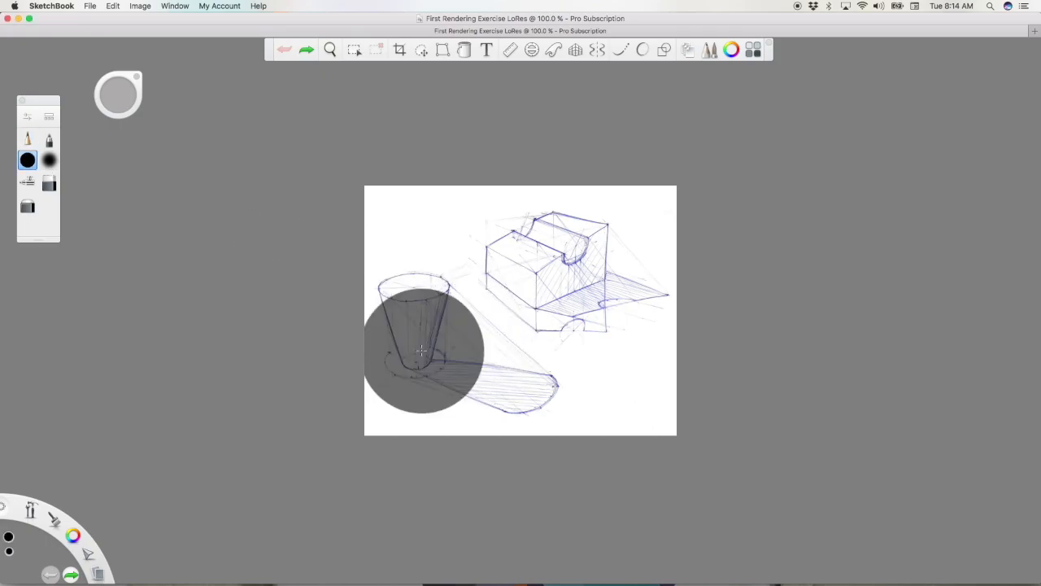
{"action": "left_click_drag", "start_coordinate": [418, 337], "coordinate": [652, 248]}
{"action": "key", "text": "super+z"}
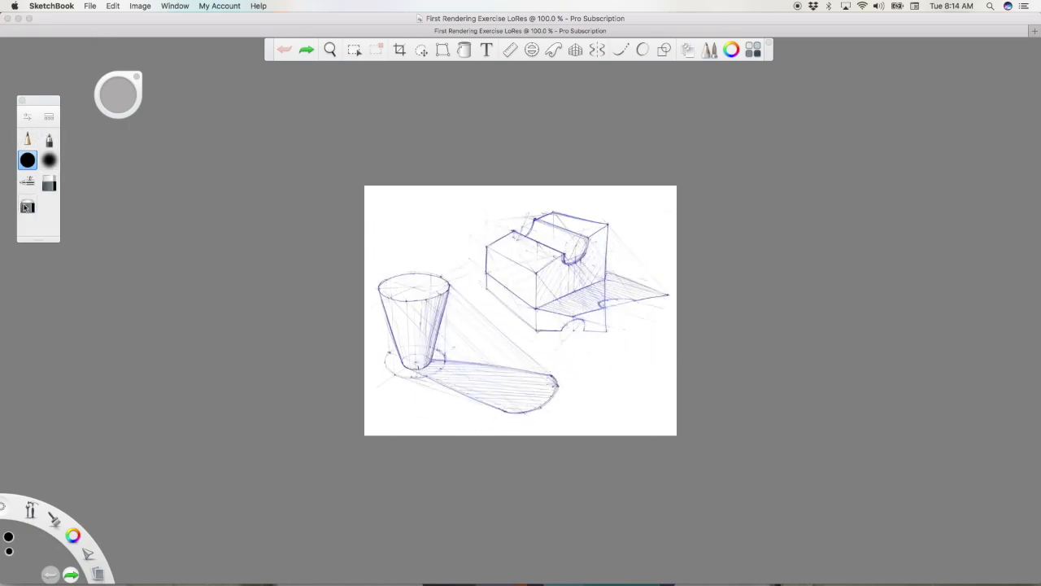
Create a new blank document in place of the low-resolution image
{"action": "left_click", "coordinate": [91, 6]}
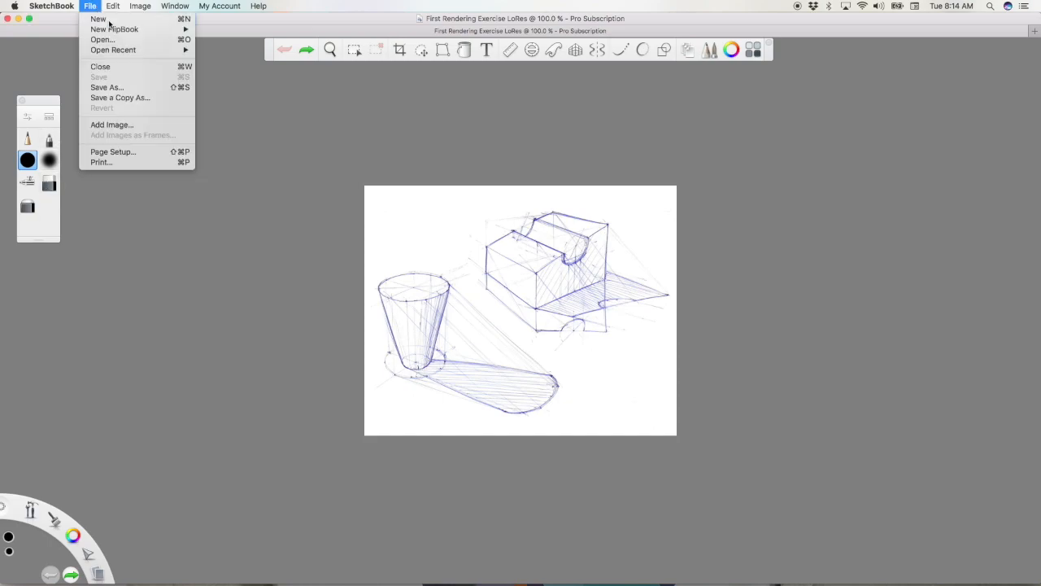
{"action": "left_click", "coordinate": [107, 19]}
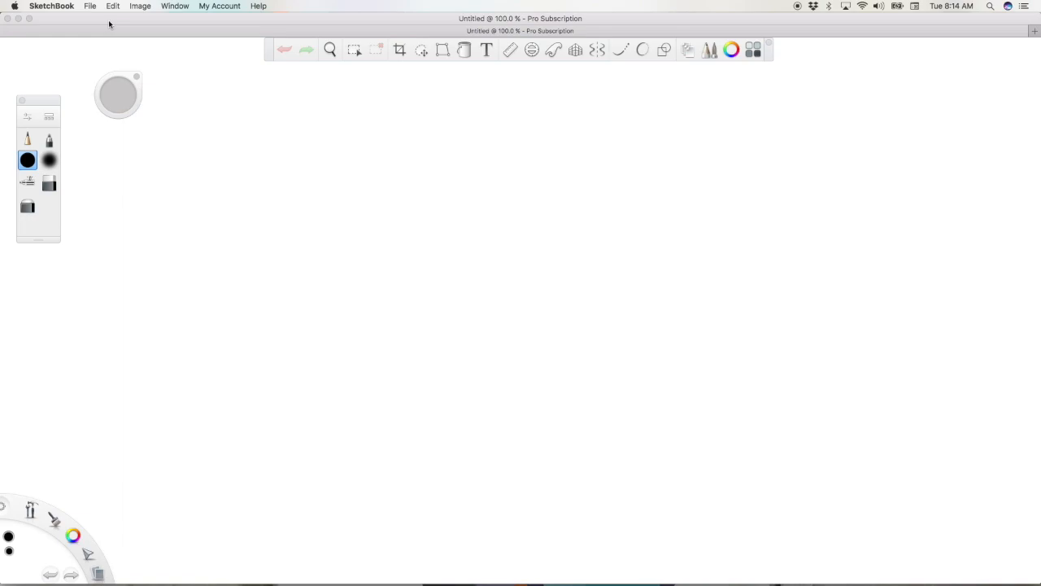
Draw three diagonal pencil test lines across the middle of the blank canvas, and undo them
{"action": "left_click", "coordinate": [28, 139]}
{"action": "left_click_drag", "start_coordinate": [263, 375], "coordinate": [459, 225]}
{"action": "left_click_drag", "start_coordinate": [350, 344], "coordinate": [494, 250]}
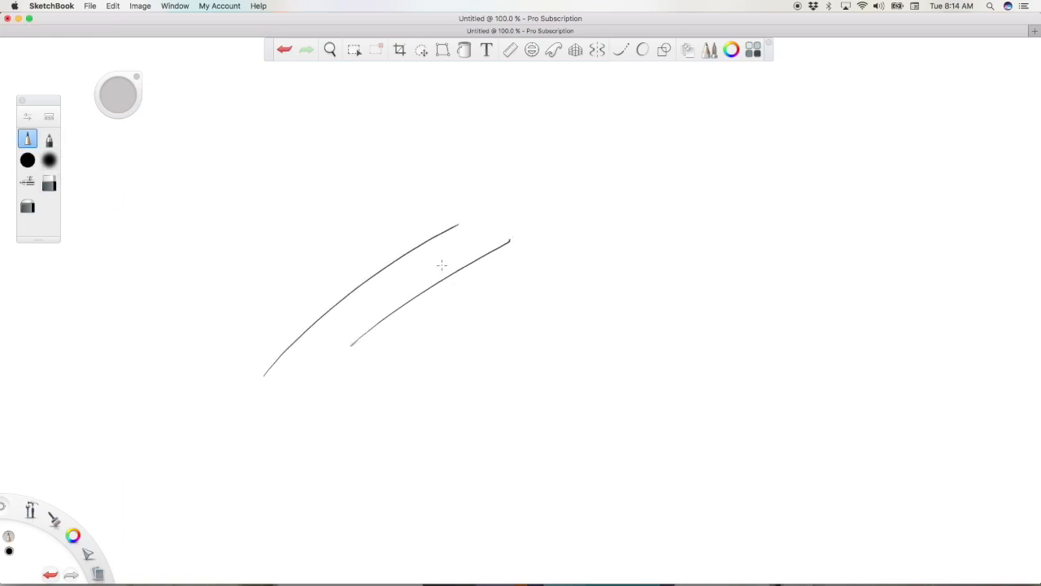
{"action": "left_click_drag", "start_coordinate": [432, 333], "coordinate": [567, 265]}
{"action": "key", "text": "super+z"}
{"action": "key", "text": "super+z"}
{"action": "key", "text": "super+z"}
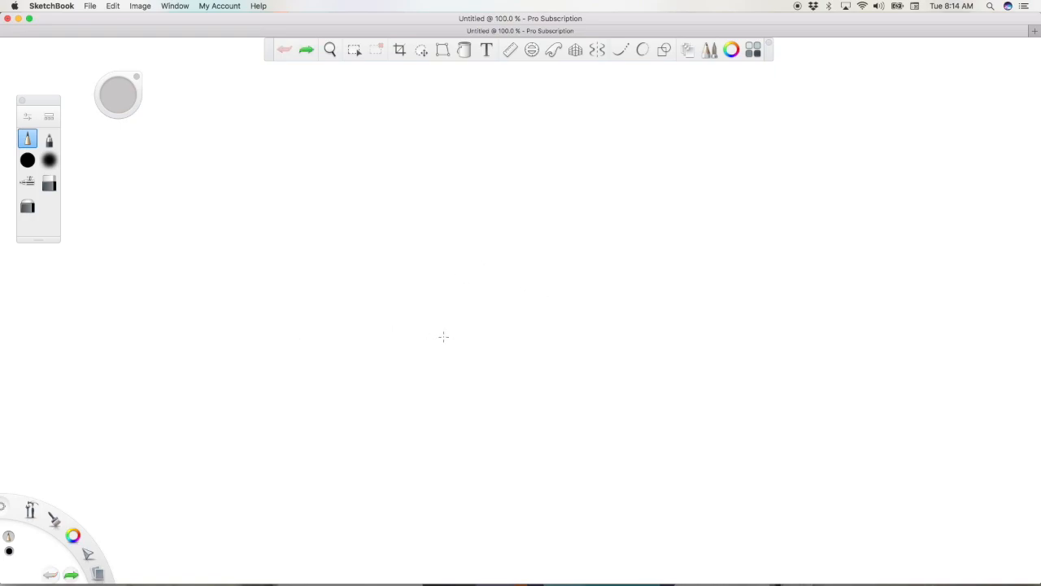
Add the First Rendering Exercise image from the Desktop to the document and scale it down to fit the visible canvas
{"action": "left_click", "coordinate": [90, 6]}
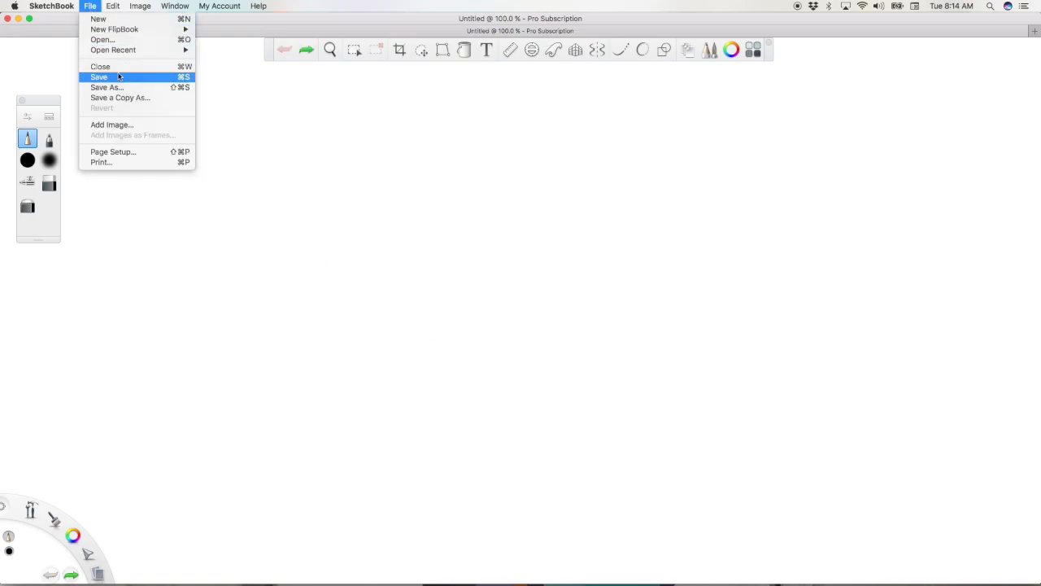
{"action": "left_click", "coordinate": [135, 125]}
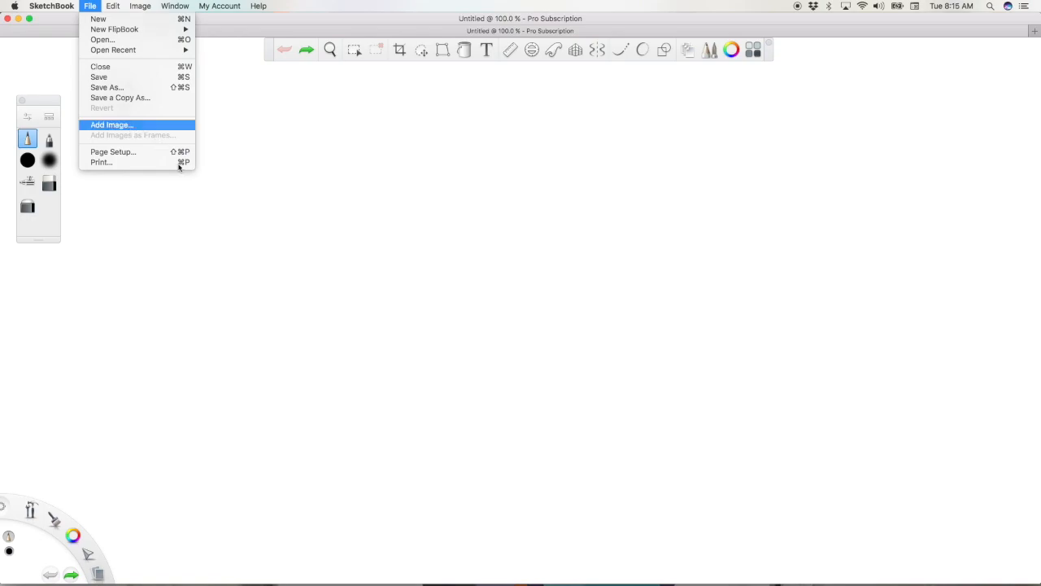
{"action": "left_click", "coordinate": [504, 141]}
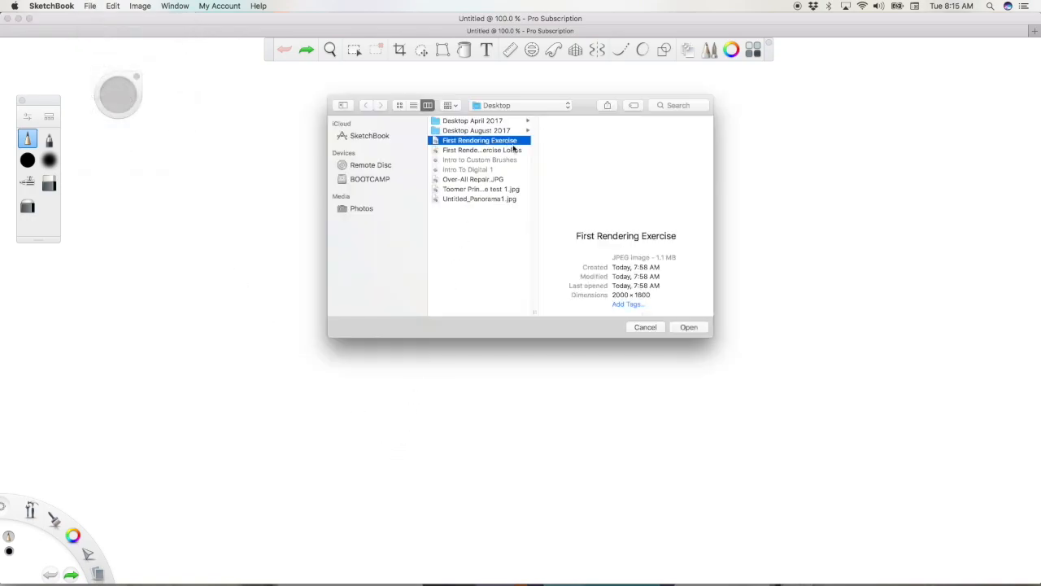
{"action": "left_click", "coordinate": [688, 327]}
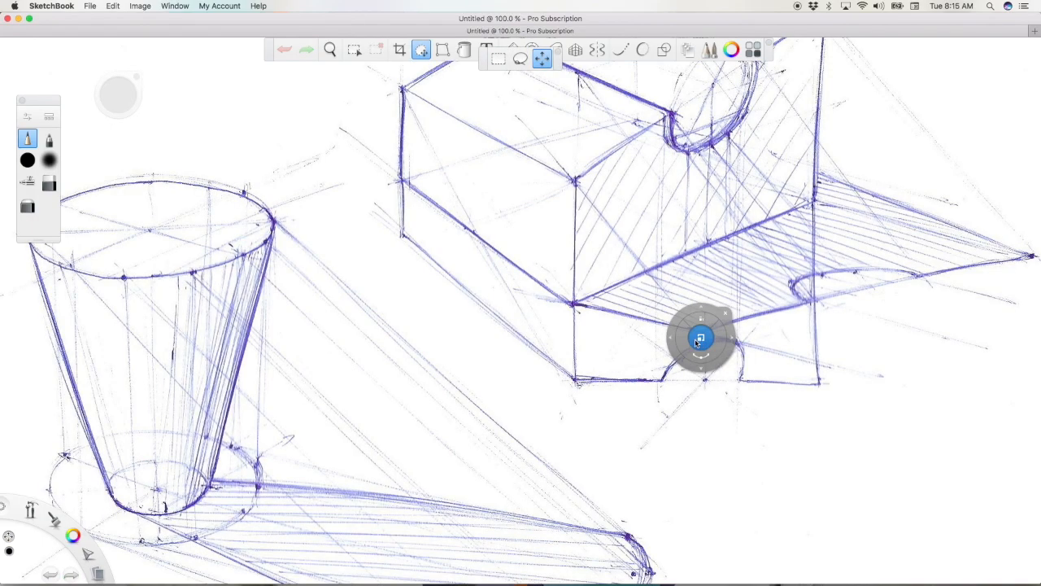
{"action": "mouse_move", "coordinate": [701, 339]}
{"action": "left_mouse_down"}
{"action": "mouse_move", "coordinate": [650, 348]}
{"action": "mouse_move", "coordinate": [682, 366]}
{"action": "left_mouse_up"}
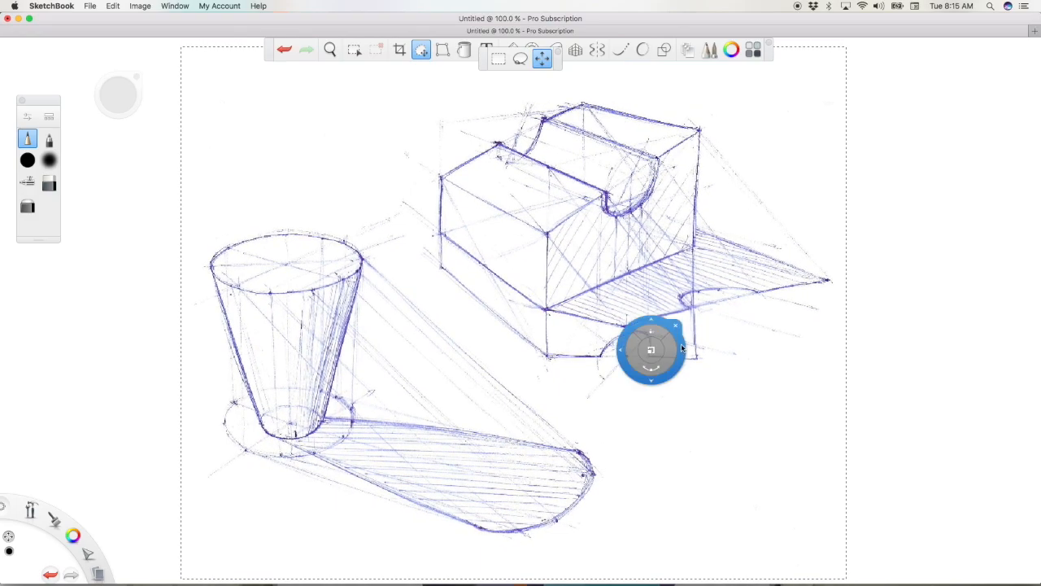
{"action": "left_click", "coordinate": [679, 326]}
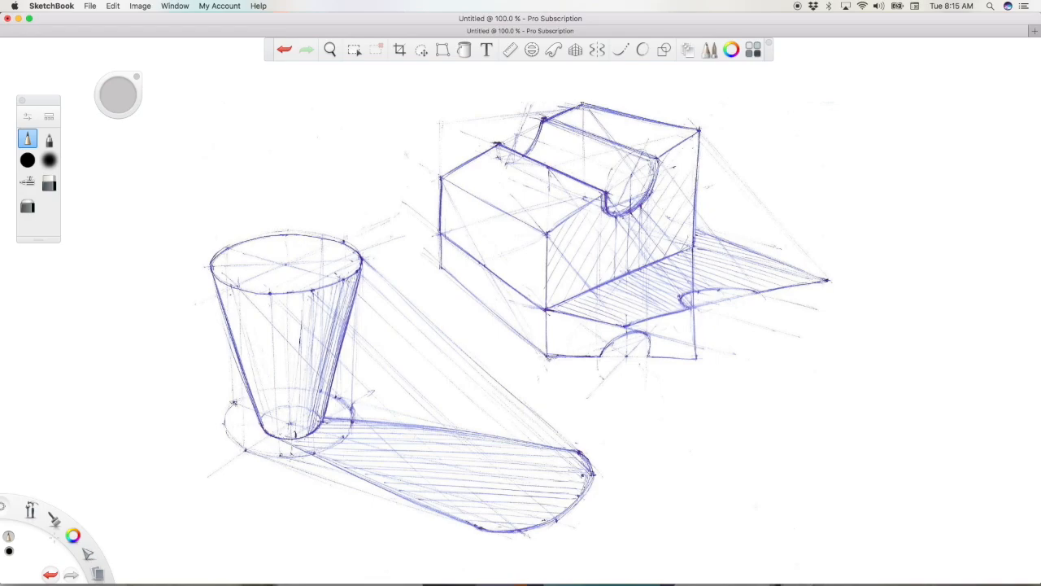
Bring up the layers beside the drawing and set the blend mode of the sketch's layer, Layer2, to Multiply
{"action": "mouse_move", "coordinate": [34, 513]}
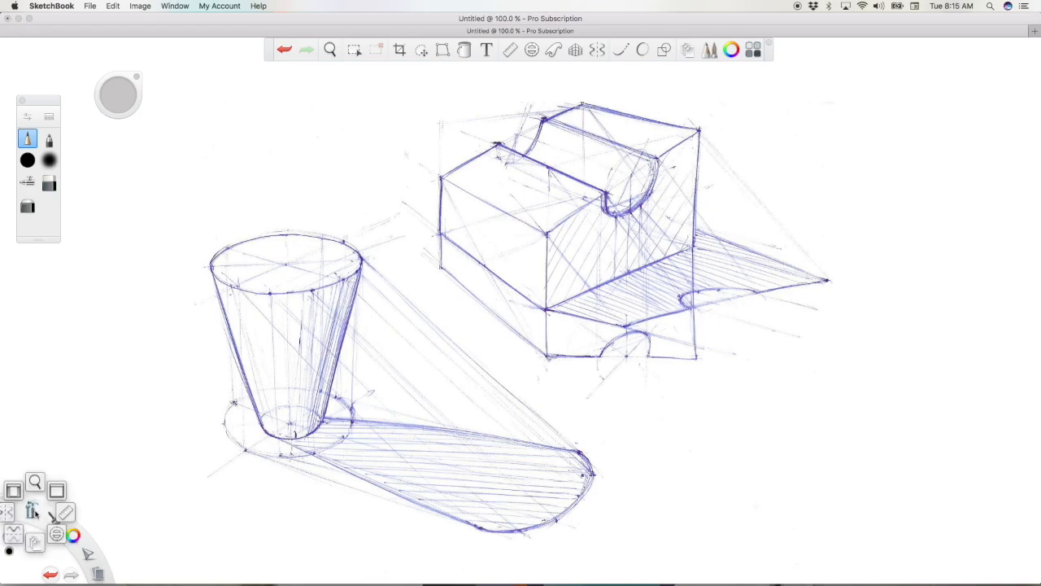
{"action": "left_click", "coordinate": [35, 552]}
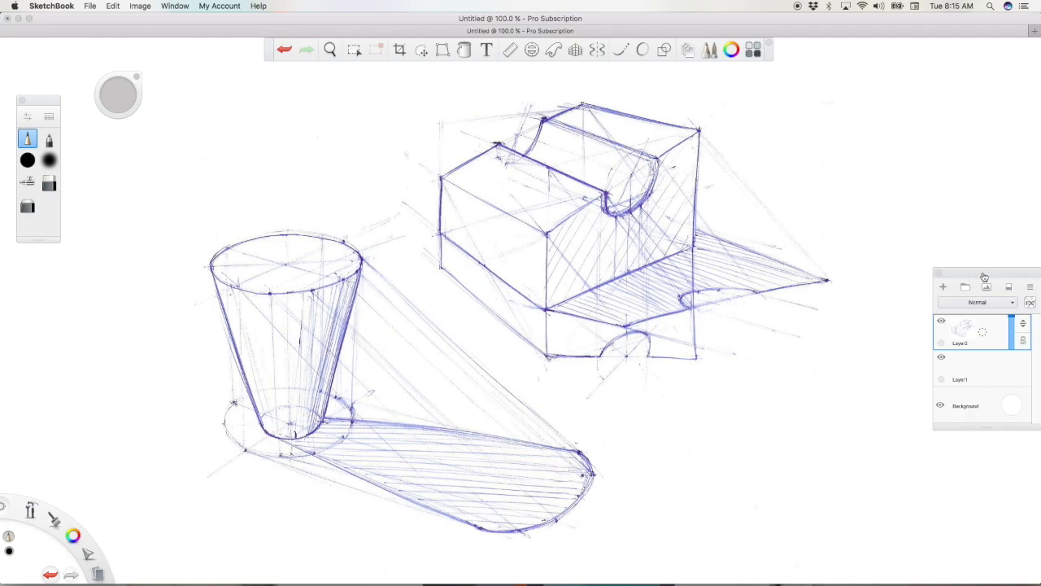
{"action": "left_click_drag", "start_coordinate": [997, 274], "coordinate": [963, 100]}
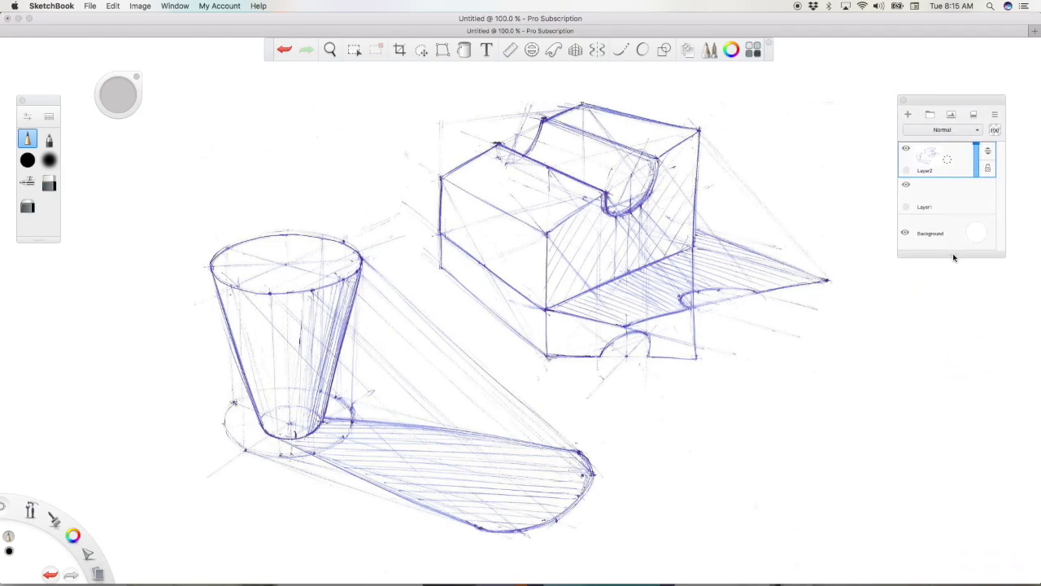
{"action": "left_click", "coordinate": [958, 163]}
{"action": "left_click", "coordinate": [976, 176]}
{"action": "left_click", "coordinate": [948, 130]}
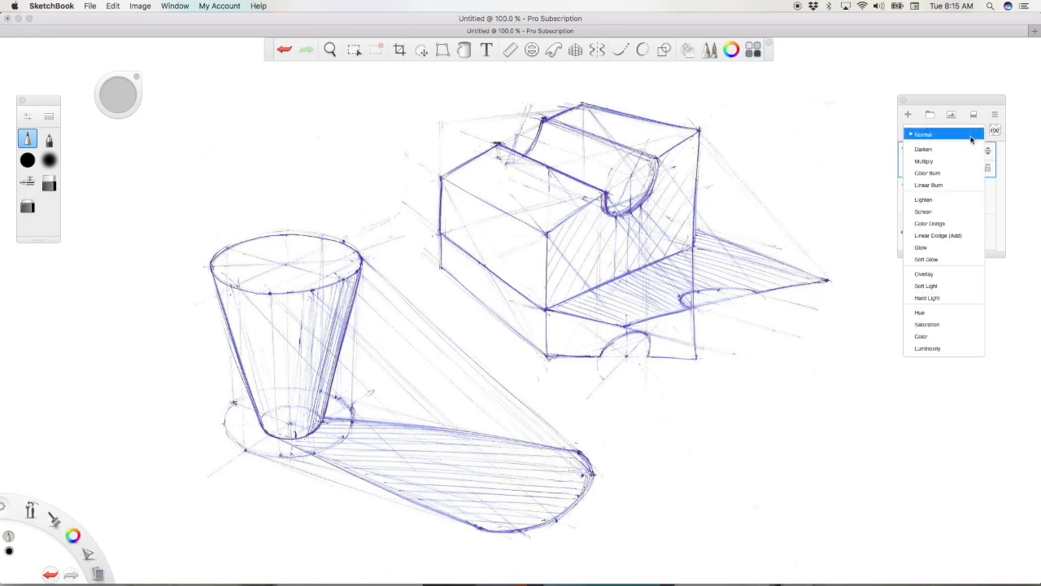
{"action": "left_click", "coordinate": [957, 162]}
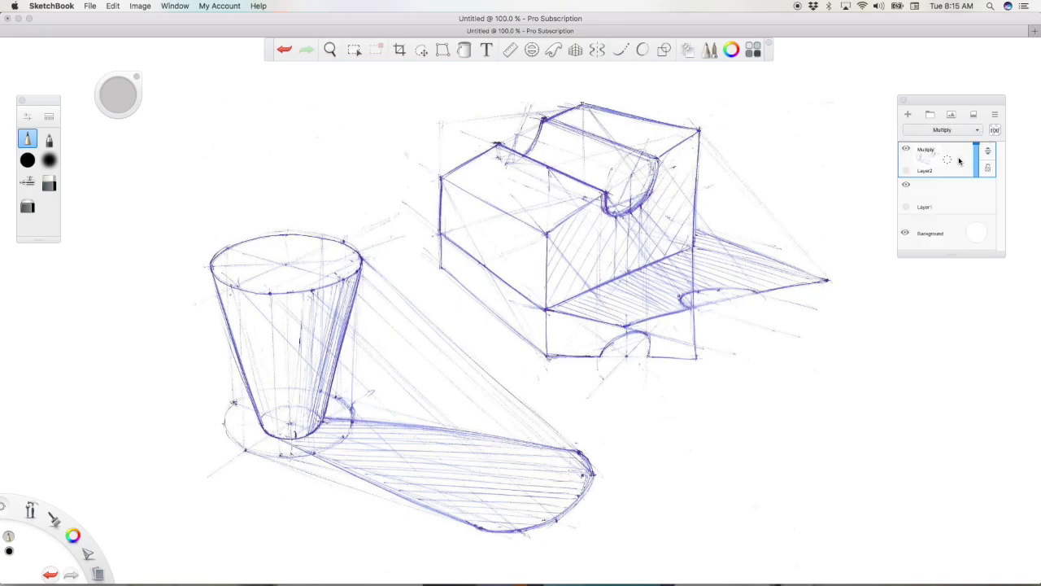
Make the empty Layer1 beneath the sketch active and choose the solid round brush
{"action": "left_click", "coordinate": [945, 194]}
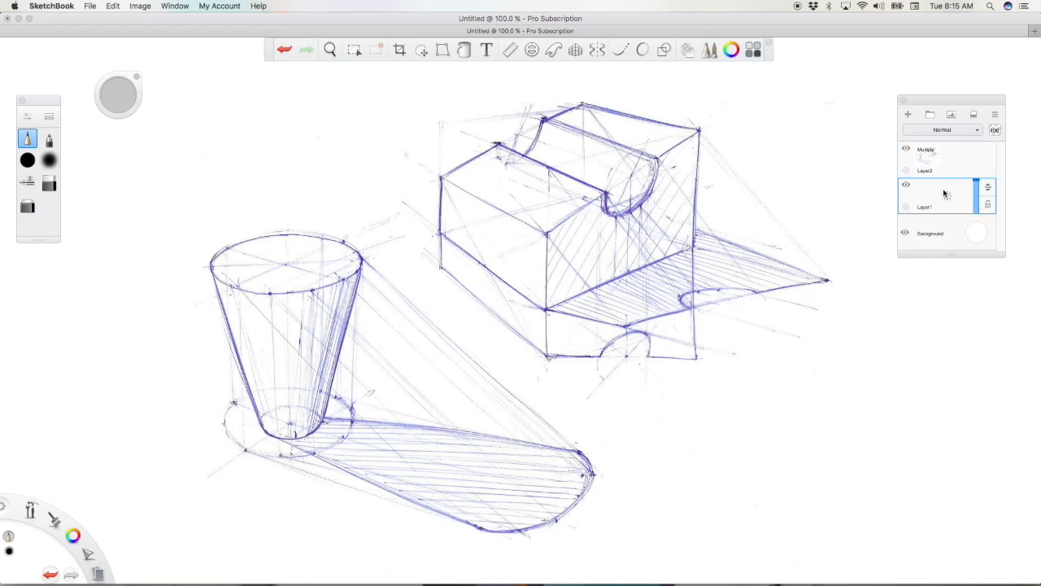
{"action": "left_click", "coordinate": [34, 161]}
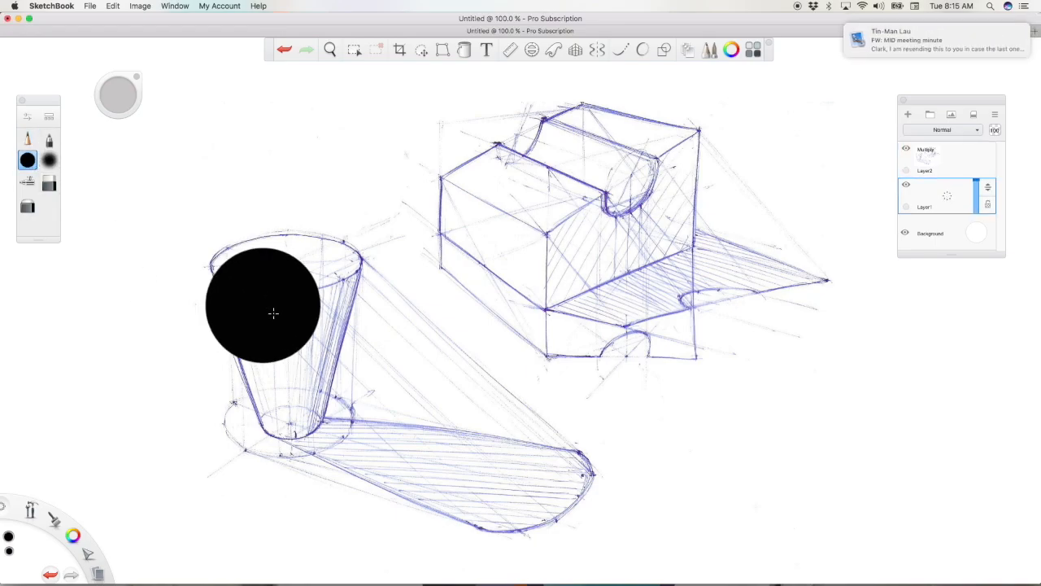
Paint broad red test strokes under the cup, the block and their shadows, and undo all of them
{"action": "left_click", "coordinate": [73, 535]}
{"action": "left_click", "coordinate": [63, 513]}
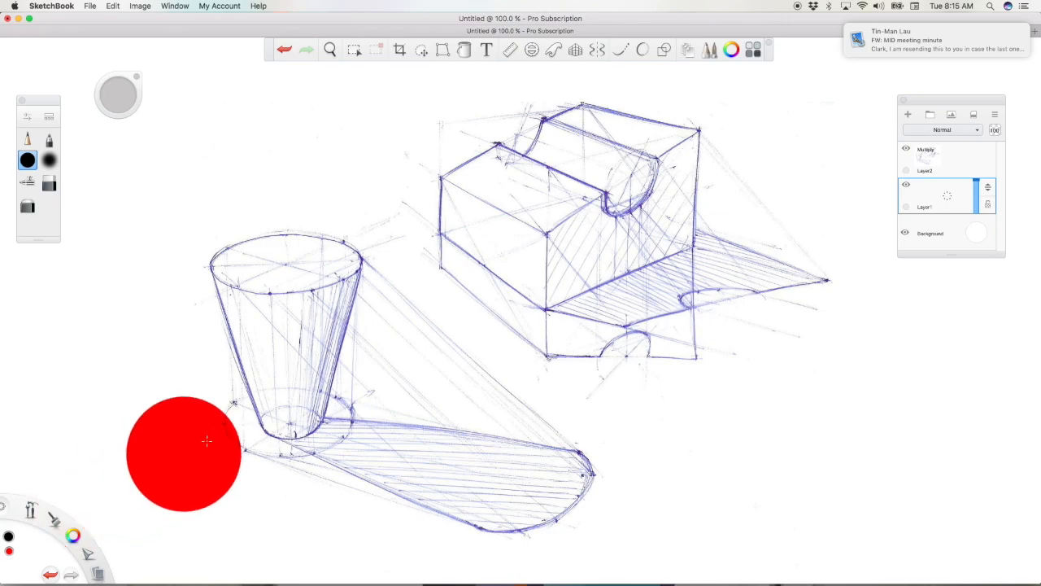
{"action": "mouse_move", "coordinate": [279, 402]}
{"action": "left_mouse_down"}
{"action": "mouse_move", "coordinate": [248, 286]}
{"action": "mouse_move", "coordinate": [315, 316]}
{"action": "mouse_move", "coordinate": [287, 448]}
{"action": "left_mouse_up"}
{"action": "mouse_move", "coordinate": [478, 263]}
{"action": "left_mouse_down"}
{"action": "mouse_move", "coordinate": [465, 212]}
{"action": "mouse_move", "coordinate": [591, 153]}
{"action": "mouse_move", "coordinate": [671, 206]}
{"action": "mouse_move", "coordinate": [544, 295]}
{"action": "mouse_move", "coordinate": [693, 291]}
{"action": "mouse_move", "coordinate": [807, 267]}
{"action": "left_mouse_up"}
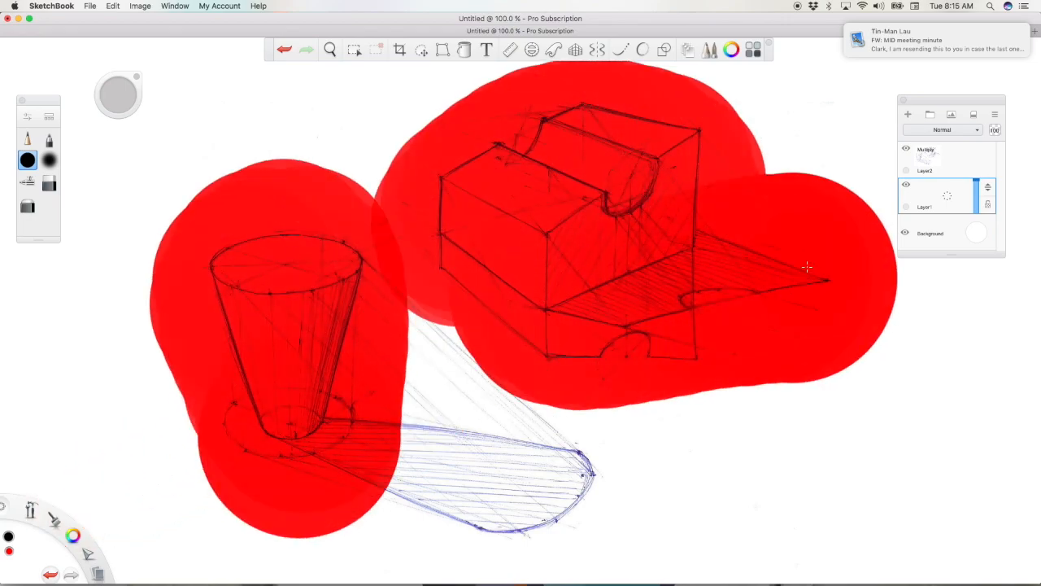
{"action": "mouse_move", "coordinate": [326, 441]}
{"action": "left_mouse_down"}
{"action": "mouse_move", "coordinate": [535, 497]}
{"action": "mouse_move", "coordinate": [556, 471]}
{"action": "left_mouse_up"}
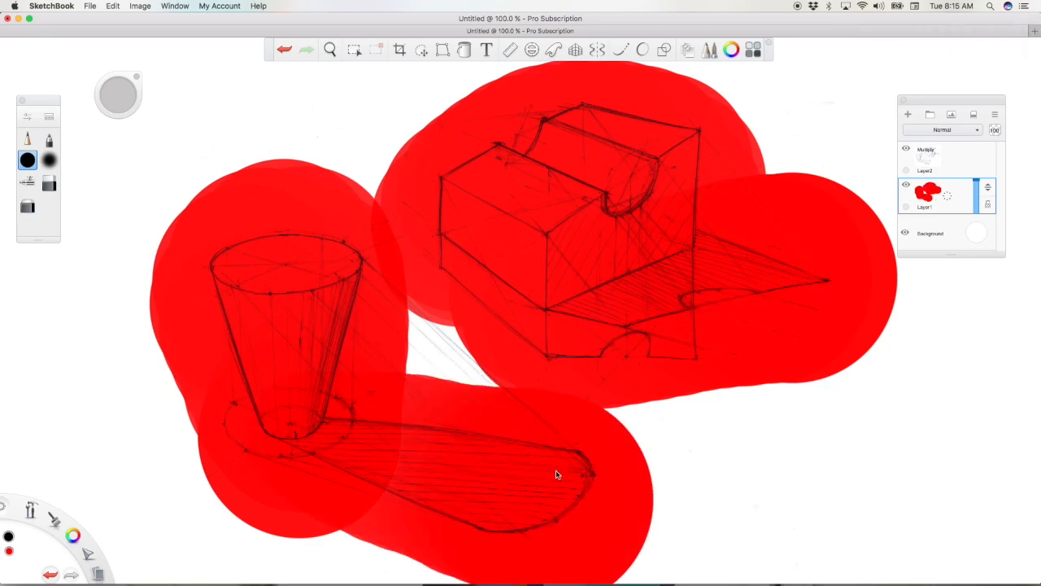
{"action": "key", "text": "super+z"}
{"action": "key", "text": "super+z"}
{"action": "key", "text": "super+z"}
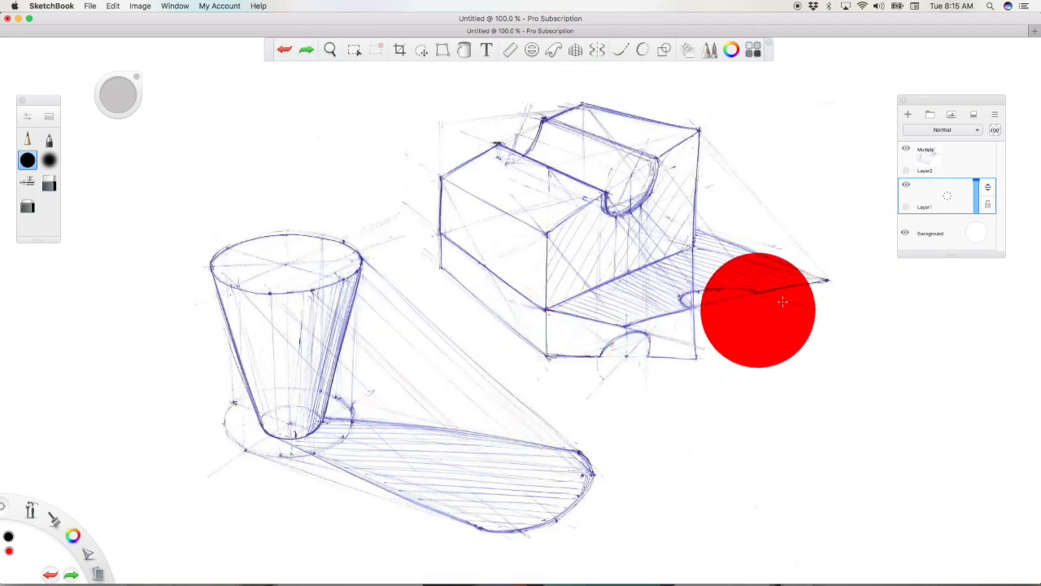
Reduce the solid brush's size and pick the colour B37 Antwerp Blue from the Copic Library
{"action": "mouse_move", "coordinate": [118, 94]}
{"action": "left_mouse_down"}
{"action": "mouse_move", "coordinate": [99, 100]}
{"action": "mouse_move", "coordinate": [117, 99]}
{"action": "left_mouse_up"}
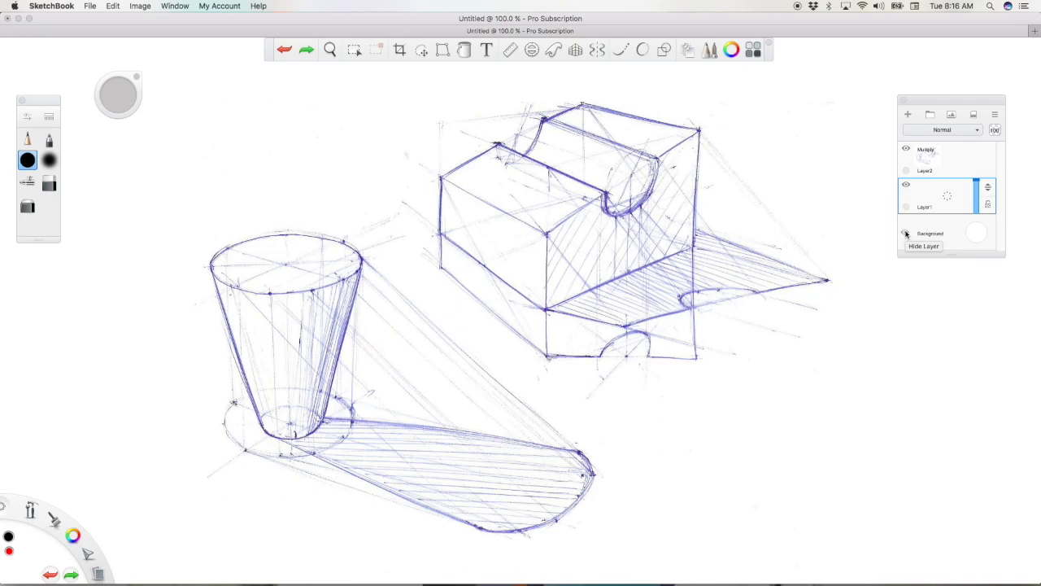
{"action": "key", "text": "super+shift+z"}
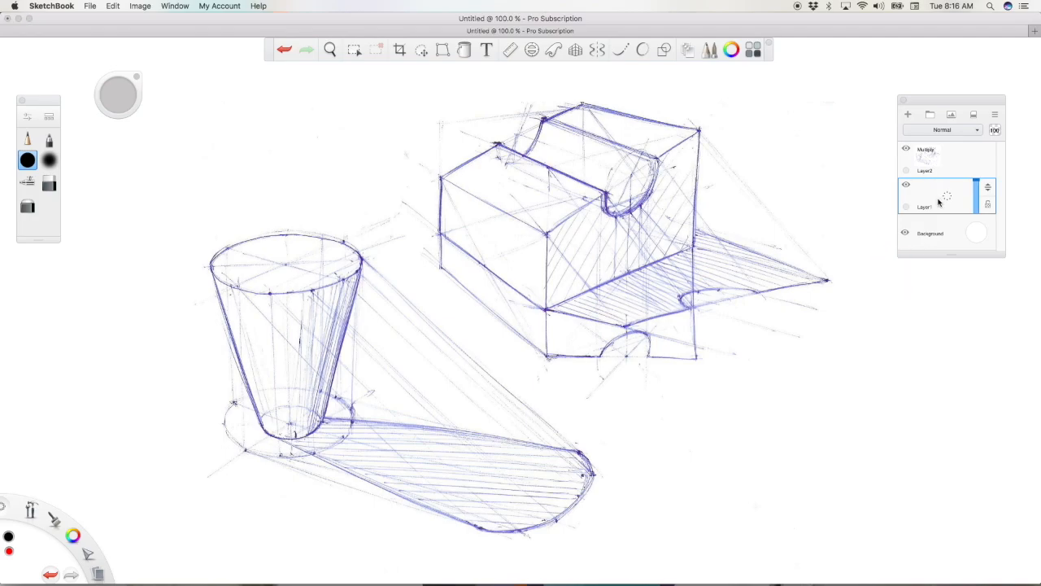
{"action": "left_click", "coordinate": [755, 53]}
{"action": "left_click_drag", "start_coordinate": [1023, 31], "coordinate": [973, 44]}
{"action": "left_click", "coordinate": [936, 116]}
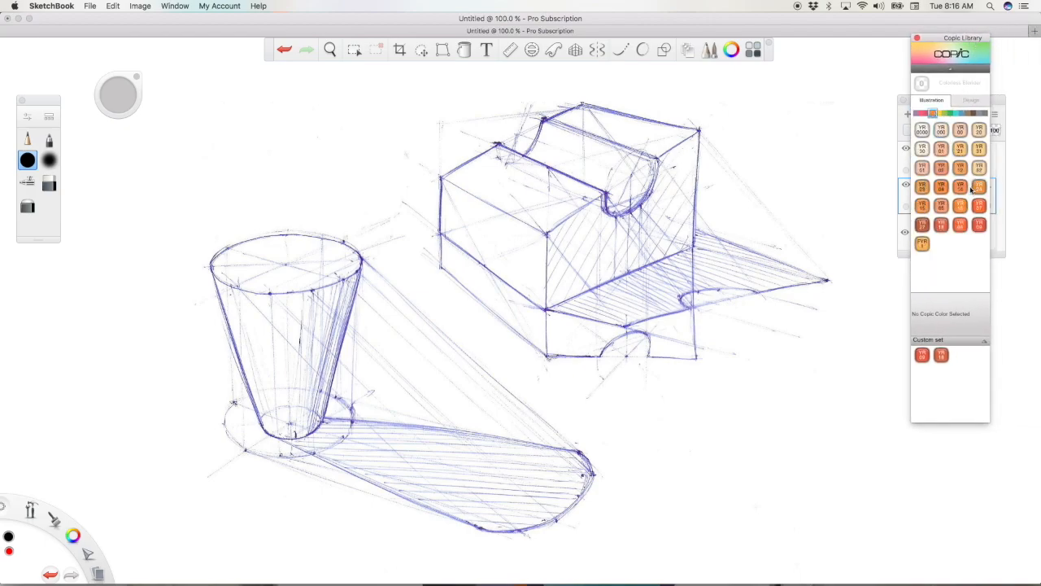
{"action": "left_click", "coordinate": [962, 115]}
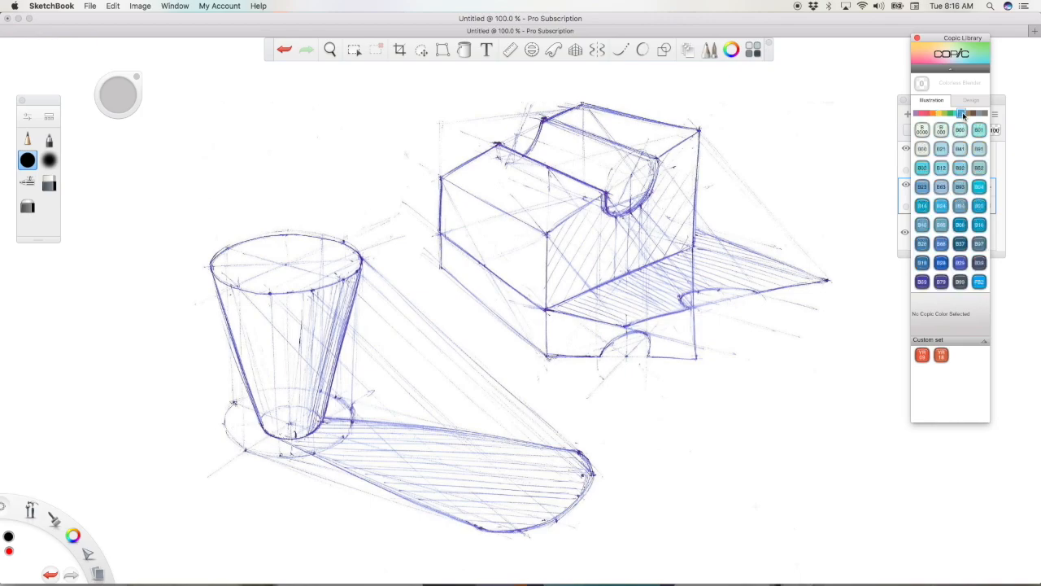
{"action": "left_click", "coordinate": [961, 243]}
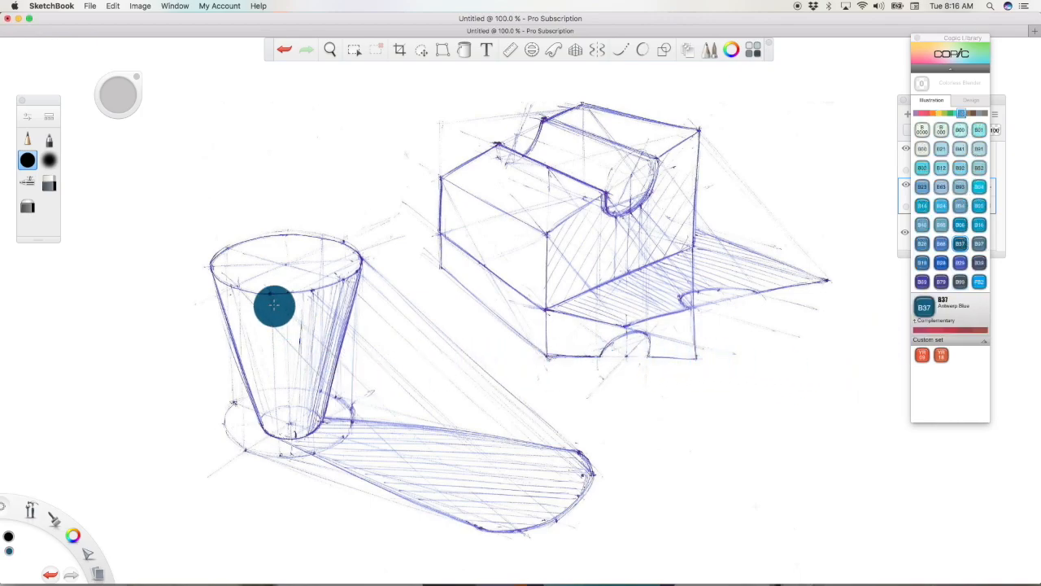
Paint the whole cup solid Antwerp Blue on Layer1, letting the colour run slightly past its outline
{"action": "mouse_move", "coordinate": [225, 269]}
{"action": "left_mouse_down"}
{"action": "mouse_move", "coordinate": [278, 414]}
{"action": "mouse_move", "coordinate": [226, 264]}
{"action": "mouse_move", "coordinate": [276, 415]}
{"action": "mouse_move", "coordinate": [292, 398]}
{"action": "mouse_move", "coordinate": [326, 257]}
{"action": "mouse_move", "coordinate": [255, 278]}
{"action": "left_mouse_up"}
{"action": "key", "text": "ctrl+z"}
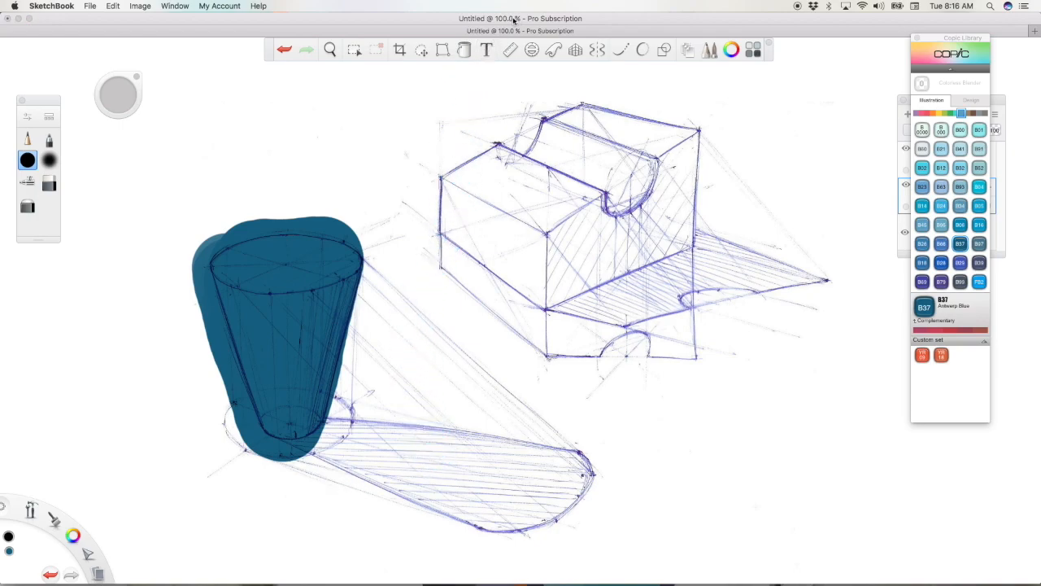
Erase the Antwerp Blue overspill along the outside of the cup's left and right walls
{"action": "left_click", "coordinate": [48, 184]}
{"action": "mouse_move", "coordinate": [200, 338]}
{"action": "left_mouse_down"}
{"action": "mouse_move", "coordinate": [179, 296]}
{"action": "mouse_move", "coordinate": [200, 374]}
{"action": "mouse_move", "coordinate": [244, 453]}
{"action": "mouse_move", "coordinate": [159, 237]}
{"action": "mouse_move", "coordinate": [257, 473]}
{"action": "mouse_move", "coordinate": [174, 267]}
{"action": "left_mouse_up"}
{"action": "left_click_drag", "start_coordinate": [247, 473], "coordinate": [166, 218]}
{"action": "mouse_move", "coordinate": [228, 413]}
{"action": "left_mouse_down"}
{"action": "mouse_move", "coordinate": [238, 431]}
{"action": "mouse_move", "coordinate": [179, 244]}
{"action": "left_mouse_up"}
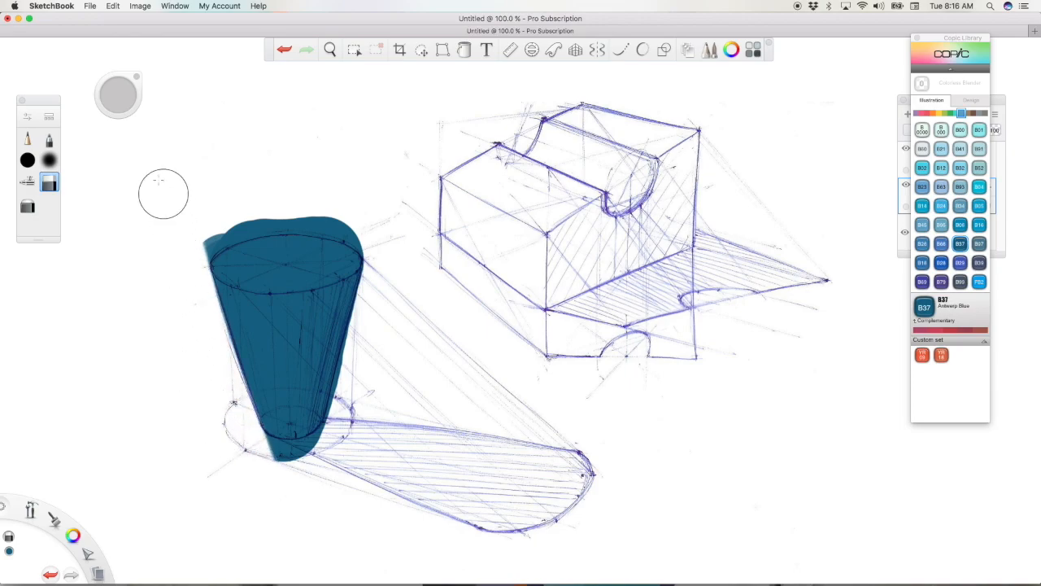
{"action": "left_click_drag", "start_coordinate": [345, 439], "coordinate": [379, 303]}
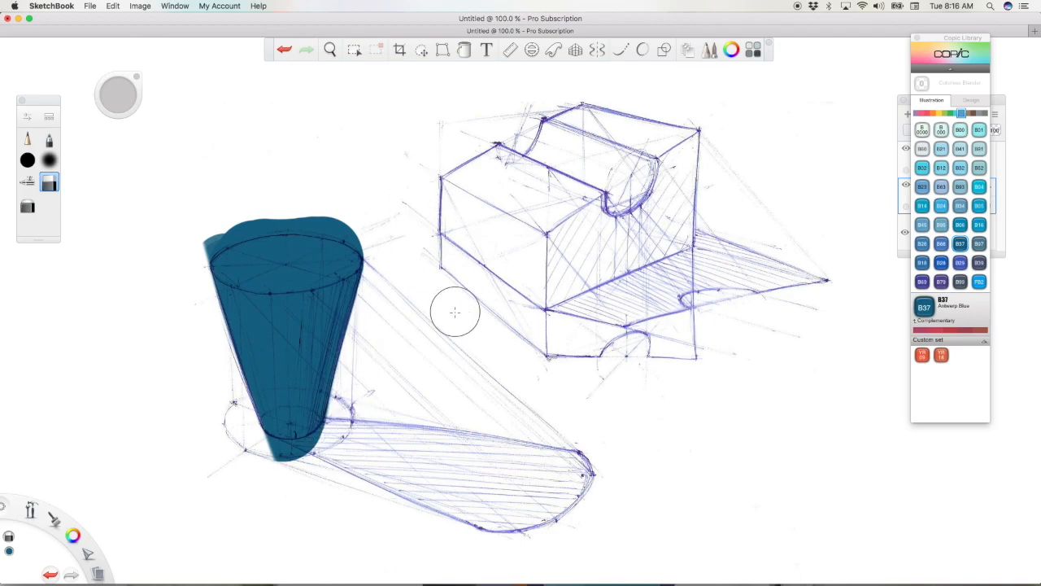
Reduce the eraser size and erase the blue spilling past the cup's rim and rounded base
{"action": "left_click_drag", "start_coordinate": [118, 93], "coordinate": [109, 92]}
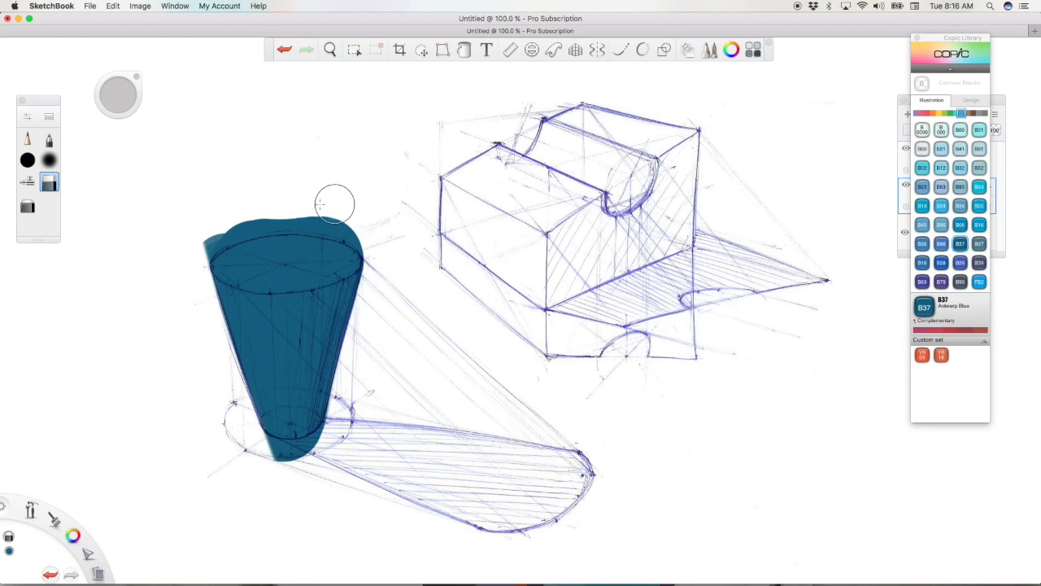
{"action": "mouse_move", "coordinate": [228, 226]}
{"action": "left_mouse_down"}
{"action": "mouse_move", "coordinate": [200, 248]}
{"action": "mouse_move", "coordinate": [254, 213]}
{"action": "mouse_move", "coordinate": [304, 203]}
{"action": "left_mouse_up"}
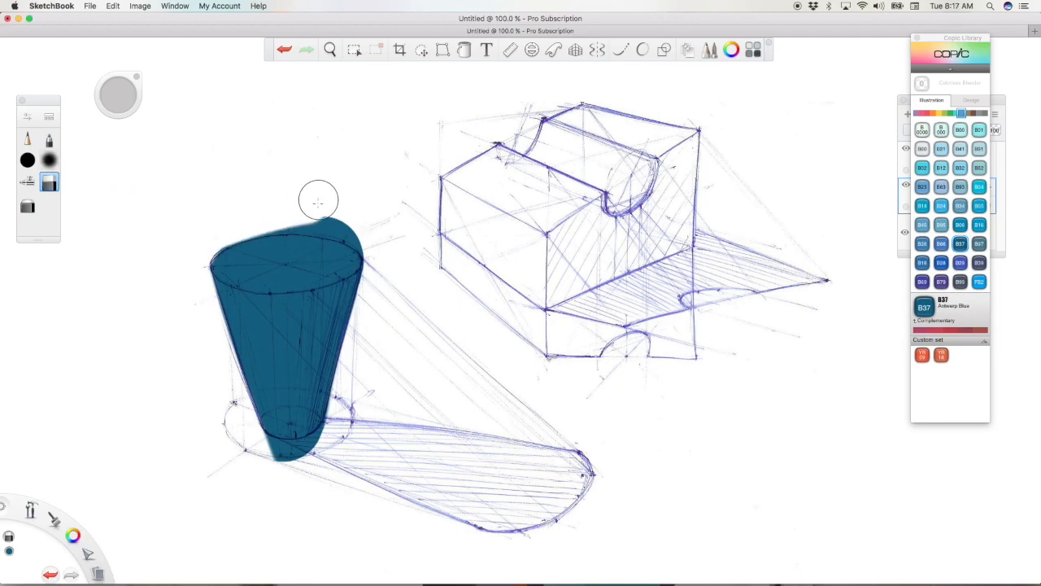
{"action": "mouse_move", "coordinate": [267, 216]}
{"action": "left_mouse_down"}
{"action": "mouse_move", "coordinate": [225, 227]}
{"action": "mouse_move", "coordinate": [355, 224]}
{"action": "mouse_move", "coordinate": [248, 236]}
{"action": "left_mouse_up"}
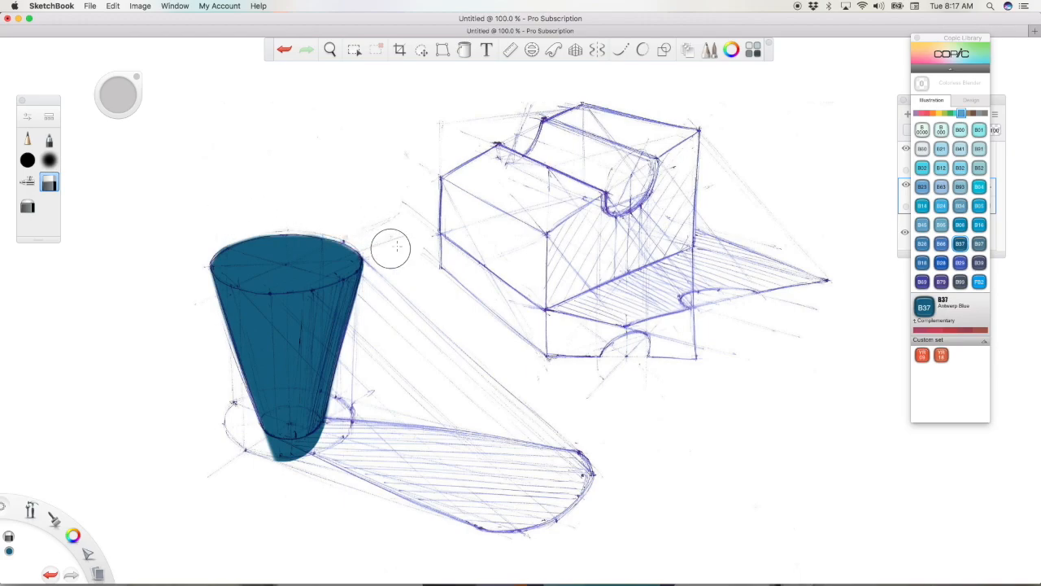
{"action": "left_click_drag", "start_coordinate": [263, 472], "coordinate": [317, 431]}
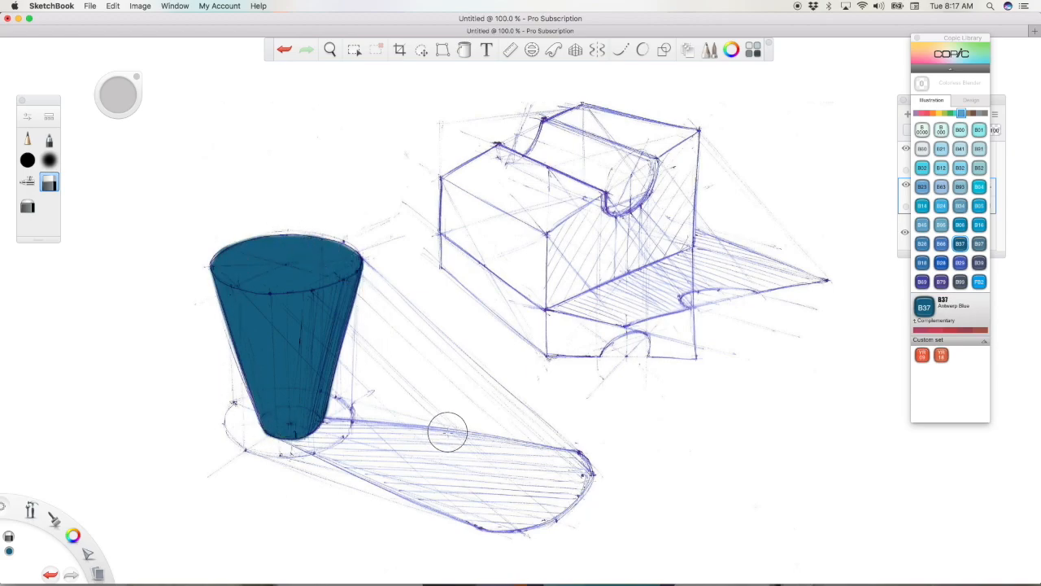
Pick the Copic colour B16 Cyanine Blue and paint the whole notched block solid on Layer1 with the solid round brush
{"action": "left_click_drag", "start_coordinate": [958, 42], "coordinate": [987, 48]}
{"action": "left_click_drag", "start_coordinate": [917, 102], "coordinate": [876, 109]}
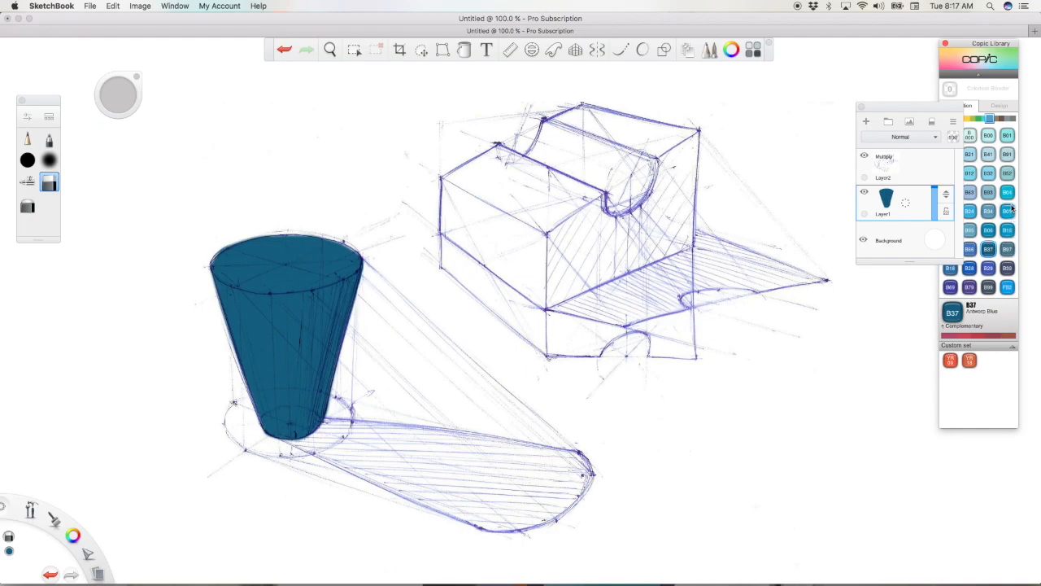
{"action": "left_click", "coordinate": [1008, 231]}
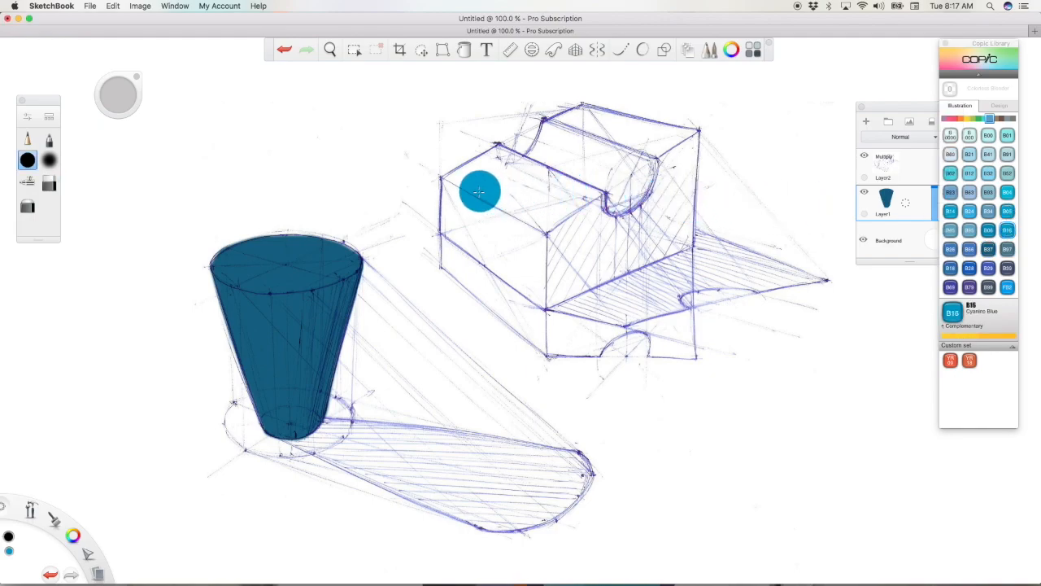
{"action": "mouse_move", "coordinate": [460, 191]}
{"action": "left_mouse_down"}
{"action": "mouse_move", "coordinate": [590, 105]}
{"action": "mouse_move", "coordinate": [658, 162]}
{"action": "mouse_move", "coordinate": [679, 158]}
{"action": "mouse_move", "coordinate": [619, 262]}
{"action": "mouse_move", "coordinate": [521, 277]}
{"action": "mouse_move", "coordinate": [675, 268]}
{"action": "mouse_move", "coordinate": [595, 197]}
{"action": "mouse_move", "coordinate": [492, 244]}
{"action": "mouse_move", "coordinate": [476, 215]}
{"action": "mouse_move", "coordinate": [488, 280]}
{"action": "mouse_move", "coordinate": [438, 219]}
{"action": "left_mouse_up"}
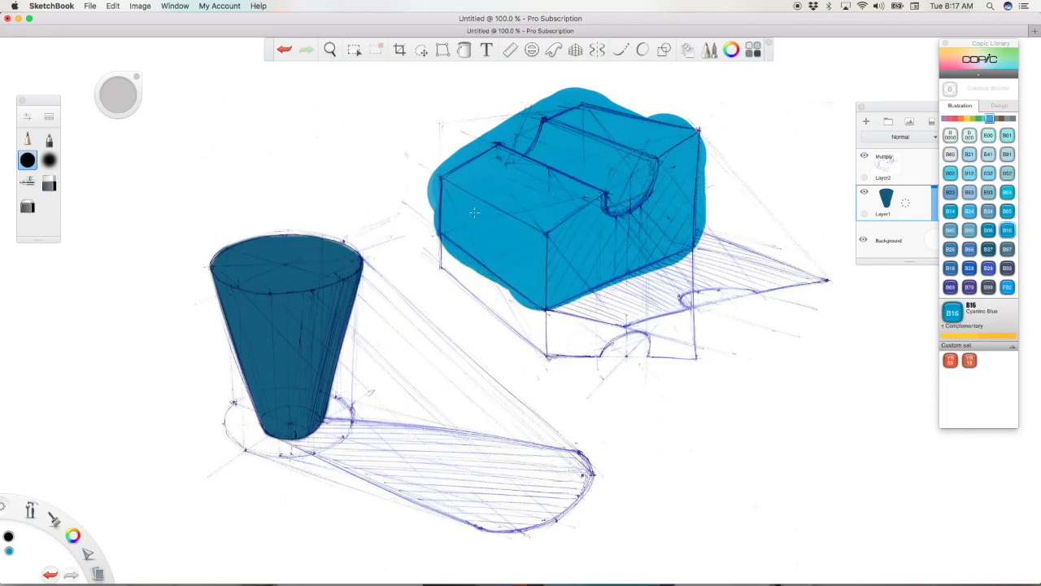
Outline the area outside the block's upper, right and lower-right edges, including the notch, with a polyline selection and delete its blue overspill
{"action": "left_click", "coordinate": [443, 51]}
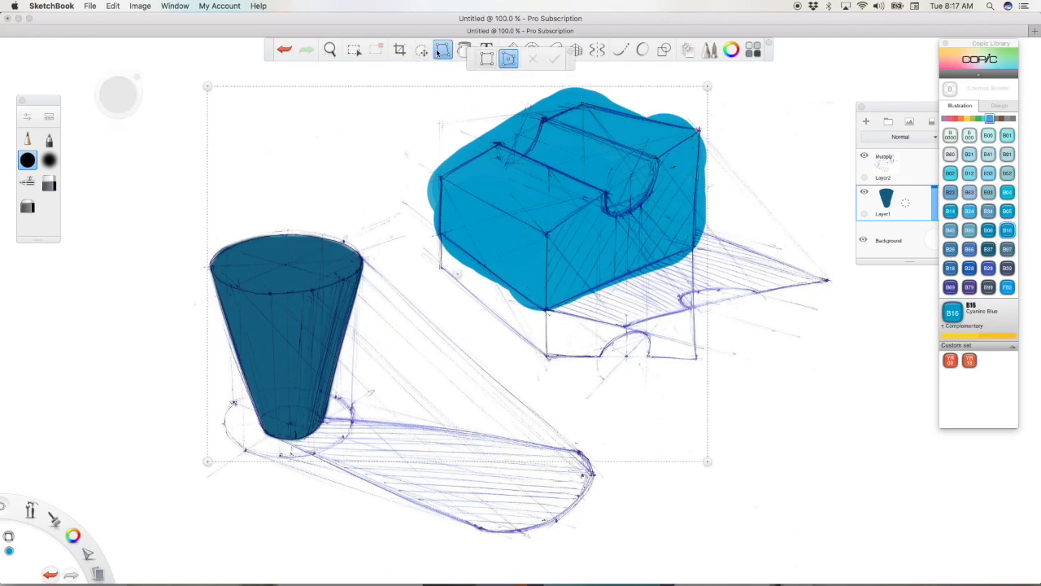
{"action": "left_click", "coordinate": [354, 50]}
{"action": "left_click", "coordinate": [460, 60]}
{"action": "left_click", "coordinate": [441, 237]}
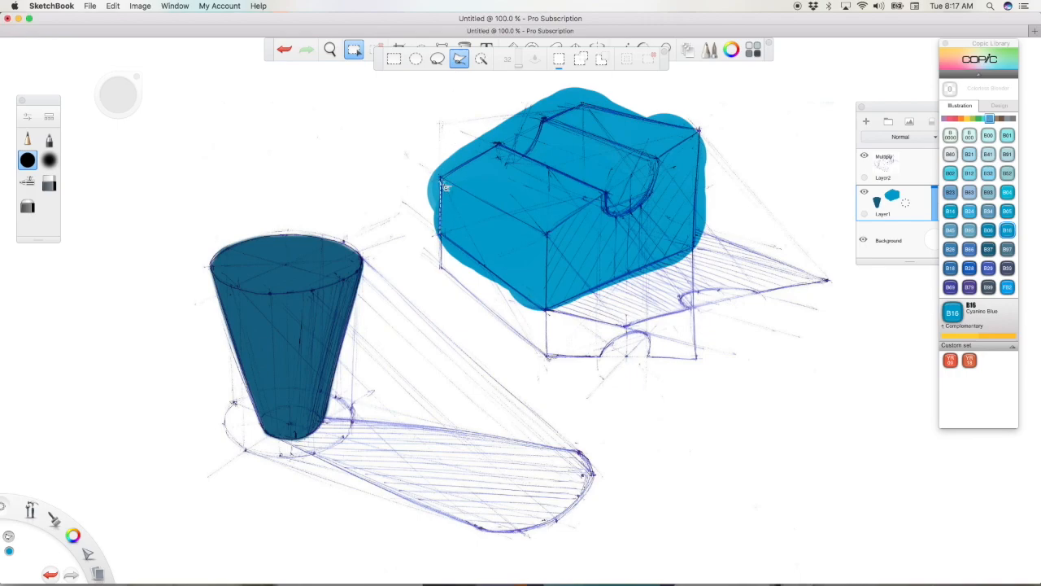
{"action": "left_click", "coordinate": [441, 178]}
{"action": "left_click", "coordinate": [496, 144]}
{"action": "left_click", "coordinate": [522, 155]}
{"action": "left_click", "coordinate": [531, 150]}
{"action": "left_click", "coordinate": [543, 120]}
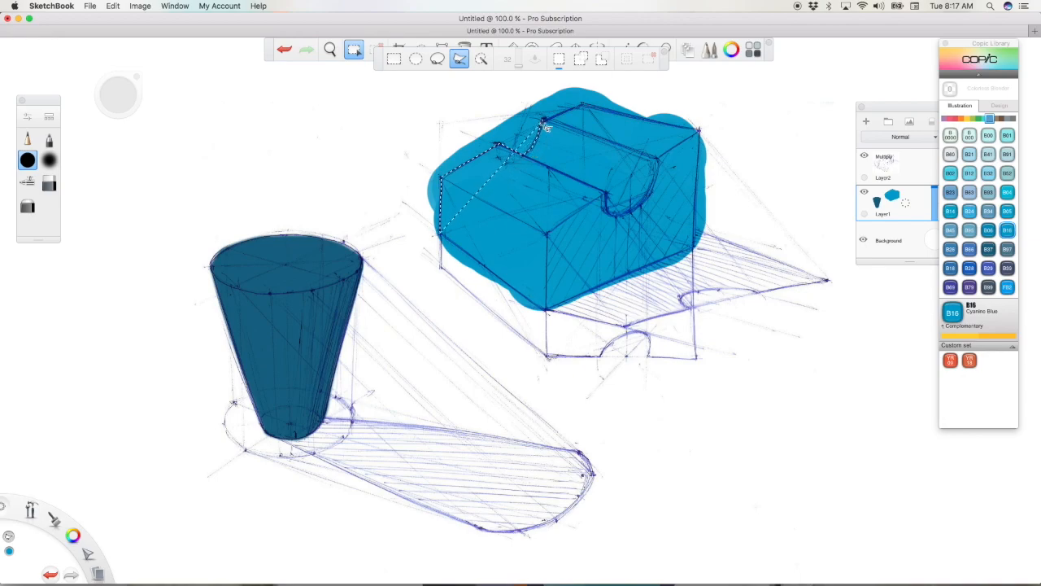
{"action": "left_click", "coordinate": [583, 105]}
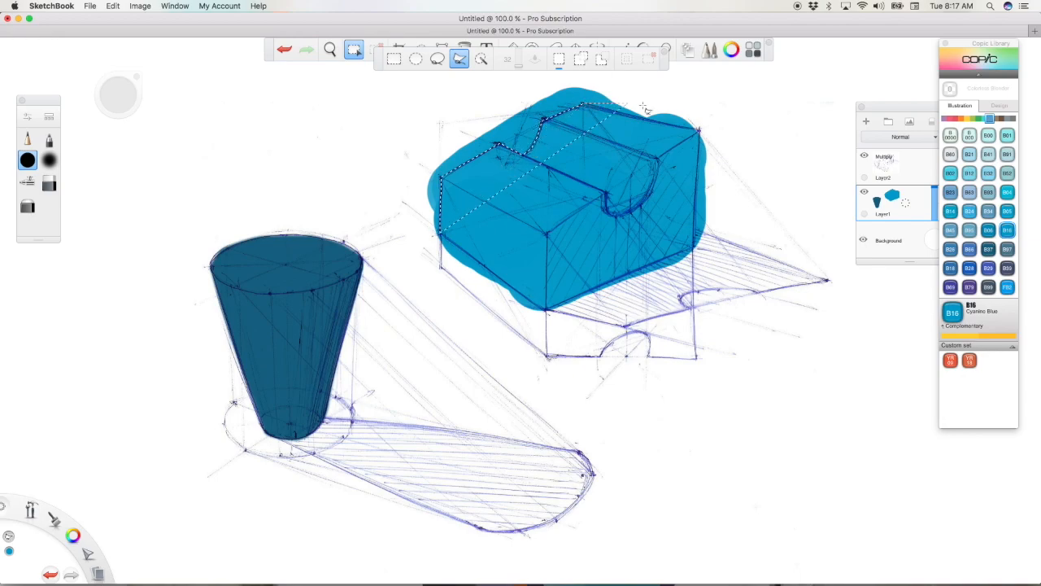
{"action": "left_click", "coordinate": [698, 128]}
{"action": "left_click", "coordinate": [695, 245]}
{"action": "left_click", "coordinate": [550, 312]}
{"action": "left_click", "coordinate": [627, 380]}
{"action": "left_click", "coordinate": [810, 256]}
{"action": "left_click", "coordinate": [761, 75]}
{"action": "left_click", "coordinate": [503, 79]}
{"action": "left_click", "coordinate": [375, 138]}
{"action": "left_click", "coordinate": [376, 223]}
{"action": "left_click", "coordinate": [465, 322]}
{"action": "double_click", "coordinate": [436, 337]}
{"action": "key", "text": "Delete"}
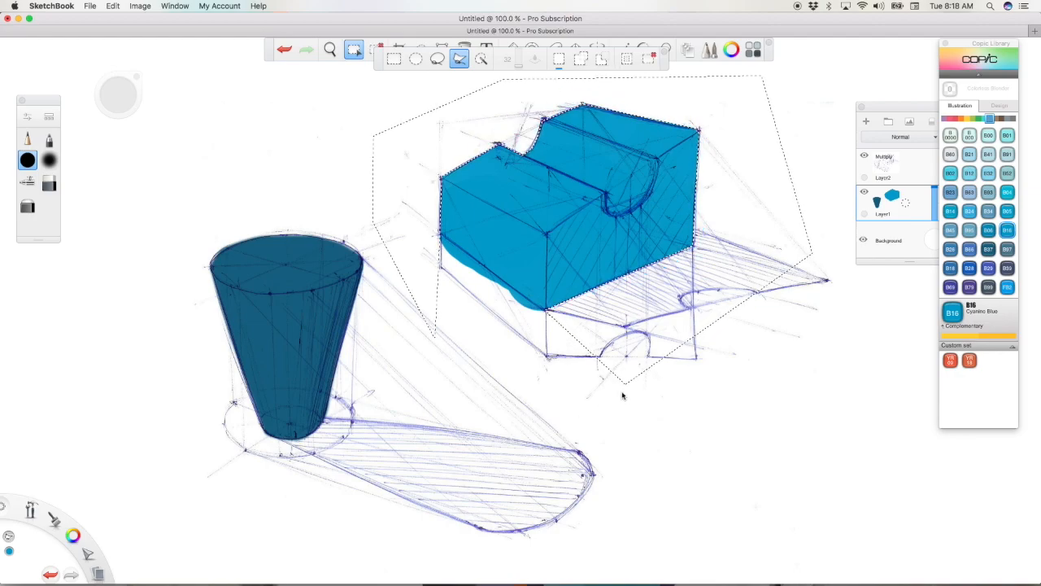
Select the strip below the block's lower-left edge with a polyline selection and delete the blue inside it
{"action": "key", "text": "super+d"}
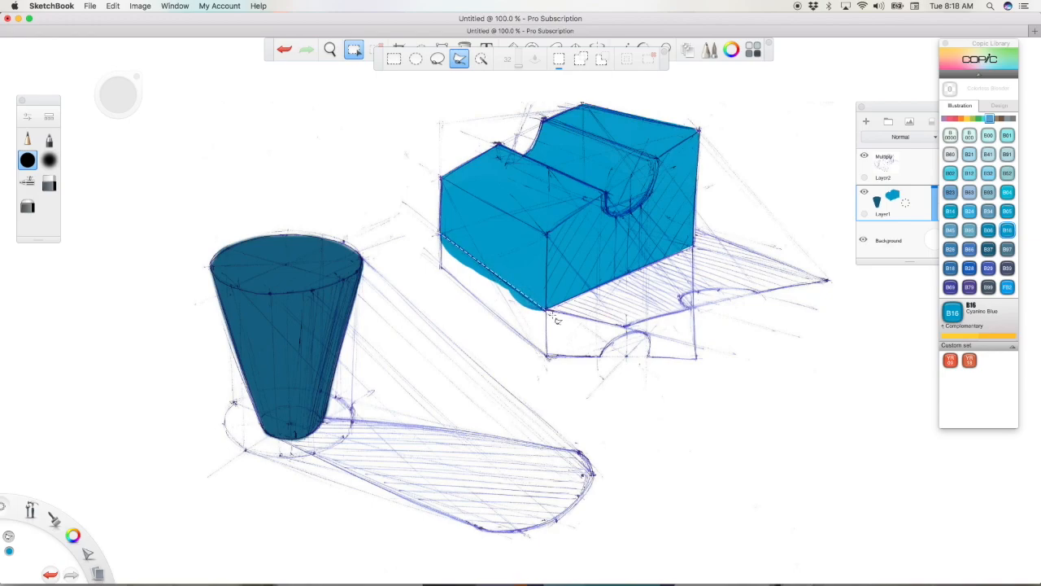
{"action": "double_click", "coordinate": [421, 286]}
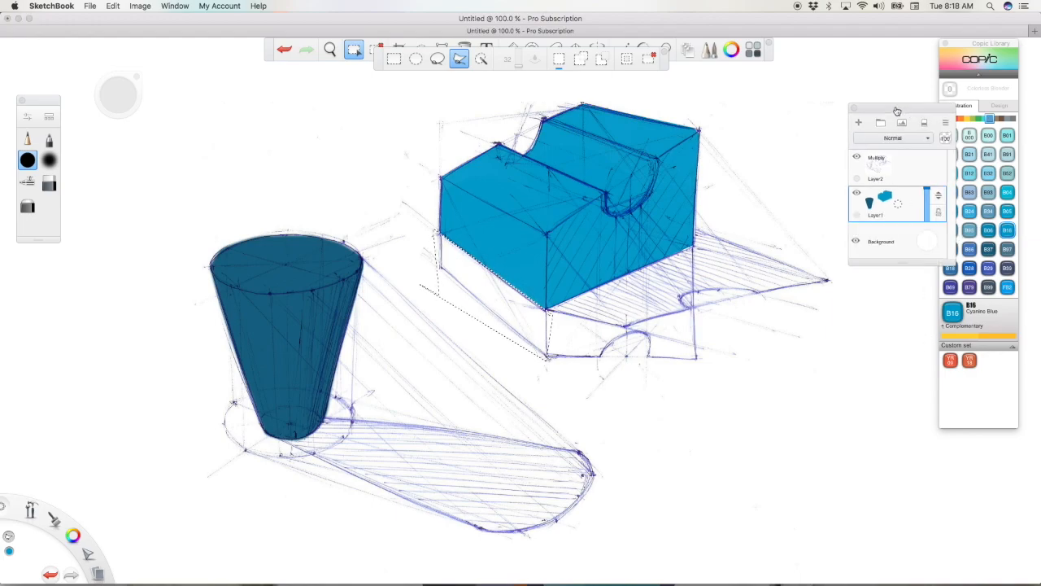
Add a new layer above Layer1 and choose the soft airbrush with white as its colour
{"action": "left_click_drag", "start_coordinate": [897, 205], "coordinate": [843, 196]}
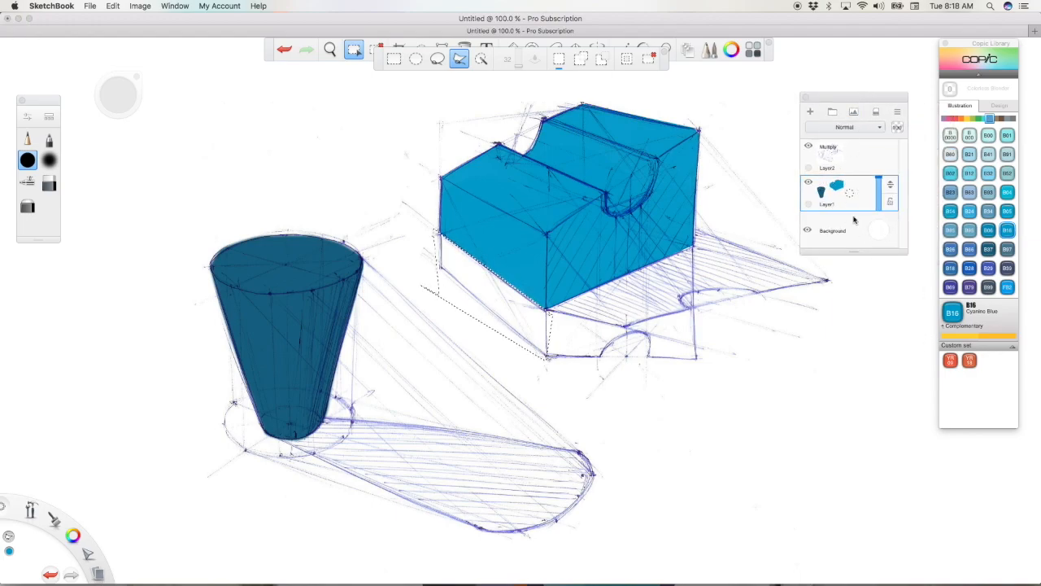
{"action": "left_click_drag", "start_coordinate": [861, 195], "coordinate": [870, 167]}
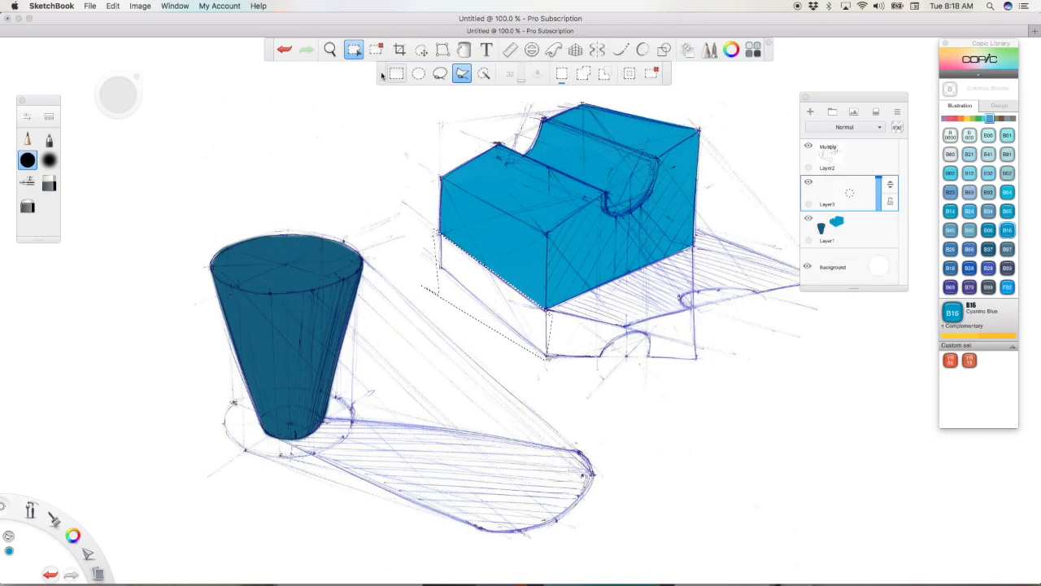
{"action": "left_click", "coordinate": [49, 161]}
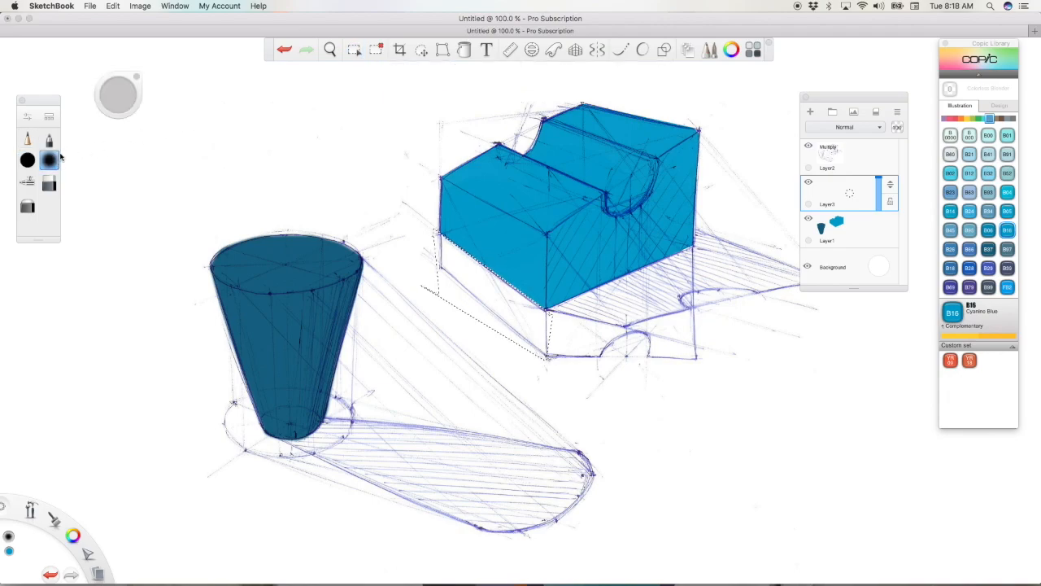
{"action": "left_click", "coordinate": [29, 184]}
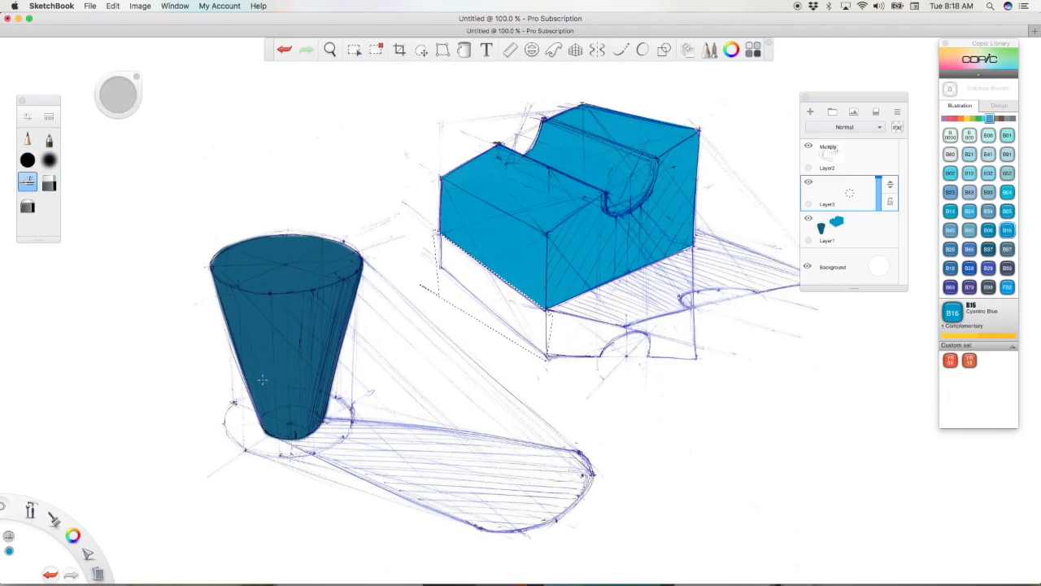
{"action": "left_click", "coordinate": [73, 535]}
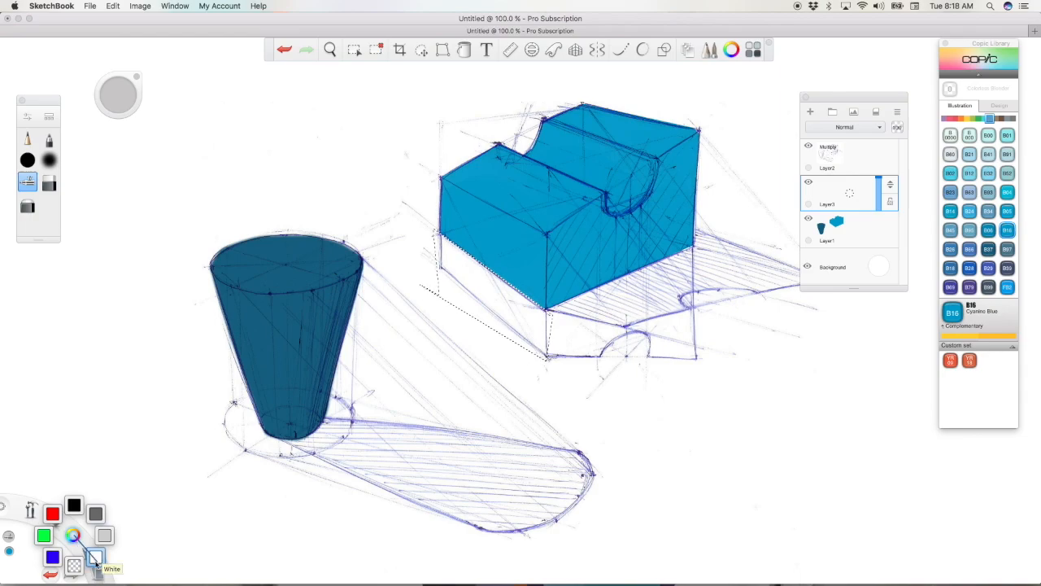
{"action": "left_click", "coordinate": [94, 557]}
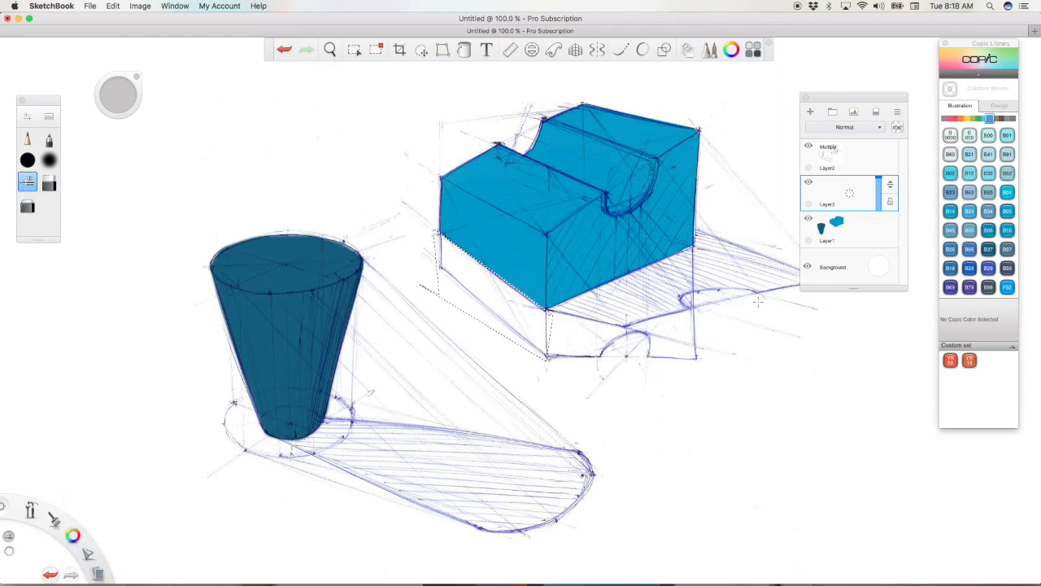
Airbrush soft white over the cup's top and erase it from the side wall, leaving only the elliptical top lightened
{"action": "mouse_move", "coordinate": [598, 186]}
{"action": "left_mouse_down"}
{"action": "mouse_move", "coordinate": [572, 315]}
{"action": "mouse_move", "coordinate": [244, 268]}
{"action": "mouse_move", "coordinate": [341, 277]}
{"action": "mouse_move", "coordinate": [260, 269]}
{"action": "mouse_move", "coordinate": [325, 260]}
{"action": "mouse_move", "coordinate": [330, 362]}
{"action": "mouse_move", "coordinate": [284, 390]}
{"action": "mouse_move", "coordinate": [341, 260]}
{"action": "mouse_move", "coordinate": [244, 293]}
{"action": "mouse_move", "coordinate": [208, 265]}
{"action": "mouse_move", "coordinate": [268, 309]}
{"action": "mouse_move", "coordinate": [342, 260]}
{"action": "mouse_move", "coordinate": [583, 311]}
{"action": "left_mouse_up"}
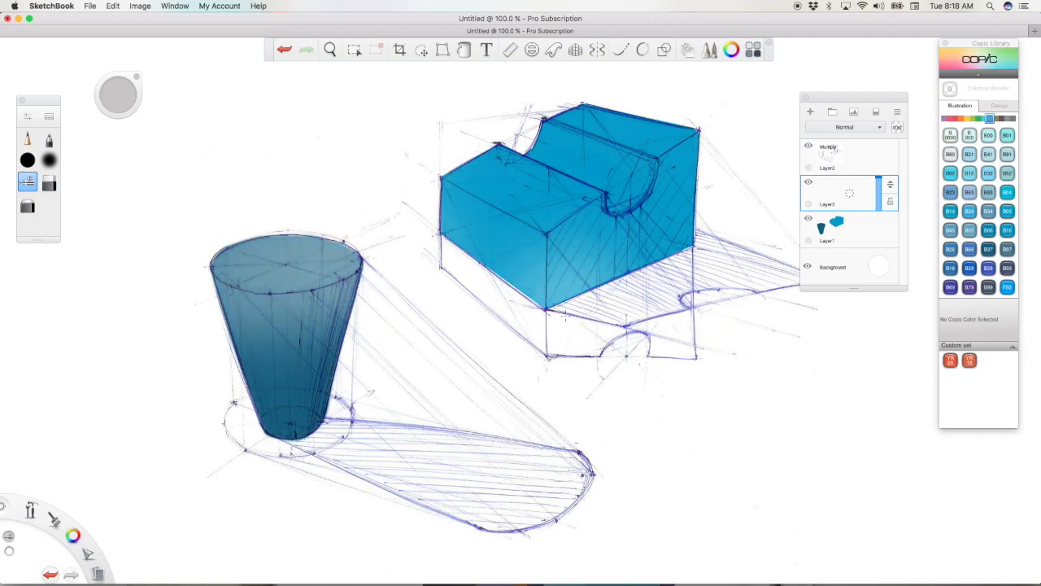
{"action": "key", "text": "super+z"}
{"action": "left_click", "coordinate": [49, 183]}
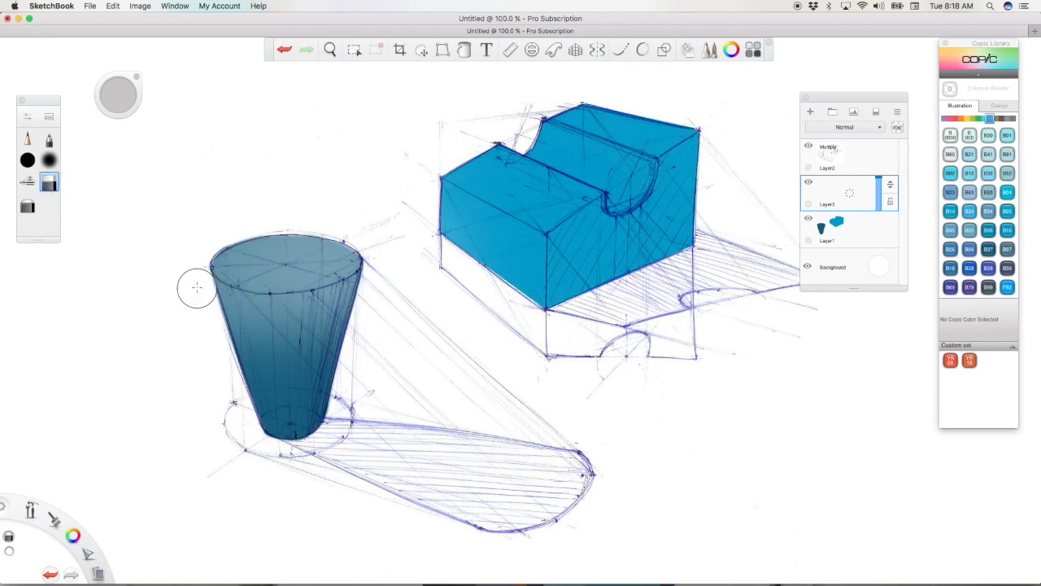
{"action": "mouse_move", "coordinate": [217, 290]}
{"action": "left_mouse_down"}
{"action": "mouse_move", "coordinate": [244, 313]}
{"action": "mouse_move", "coordinate": [297, 325]}
{"action": "mouse_move", "coordinate": [342, 309]}
{"action": "mouse_move", "coordinate": [361, 279]}
{"action": "left_mouse_up"}
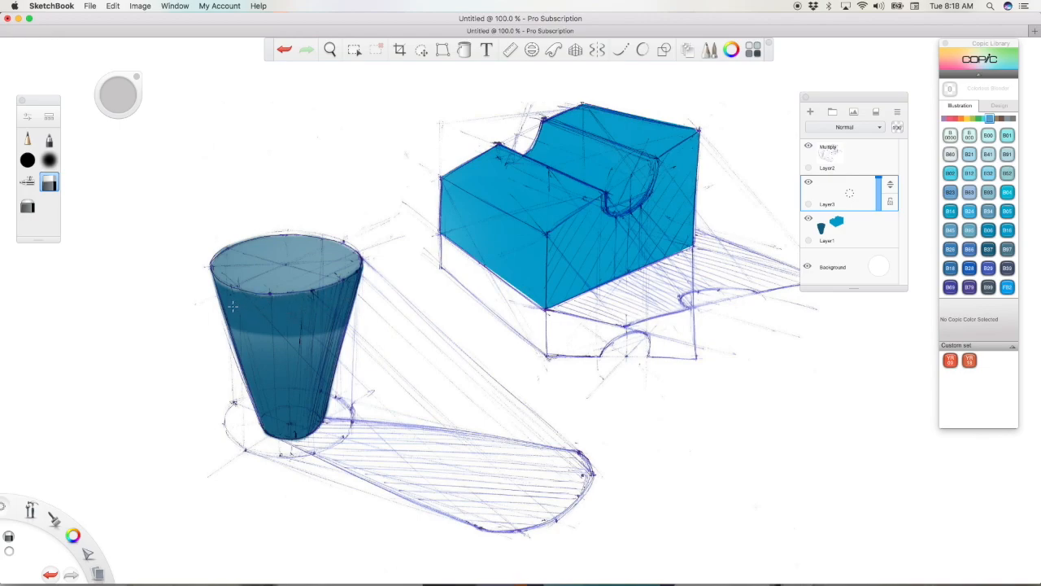
{"action": "mouse_move", "coordinate": [232, 327]}
{"action": "left_mouse_down"}
{"action": "mouse_move", "coordinate": [346, 346]}
{"action": "mouse_move", "coordinate": [238, 366]}
{"action": "left_mouse_up"}
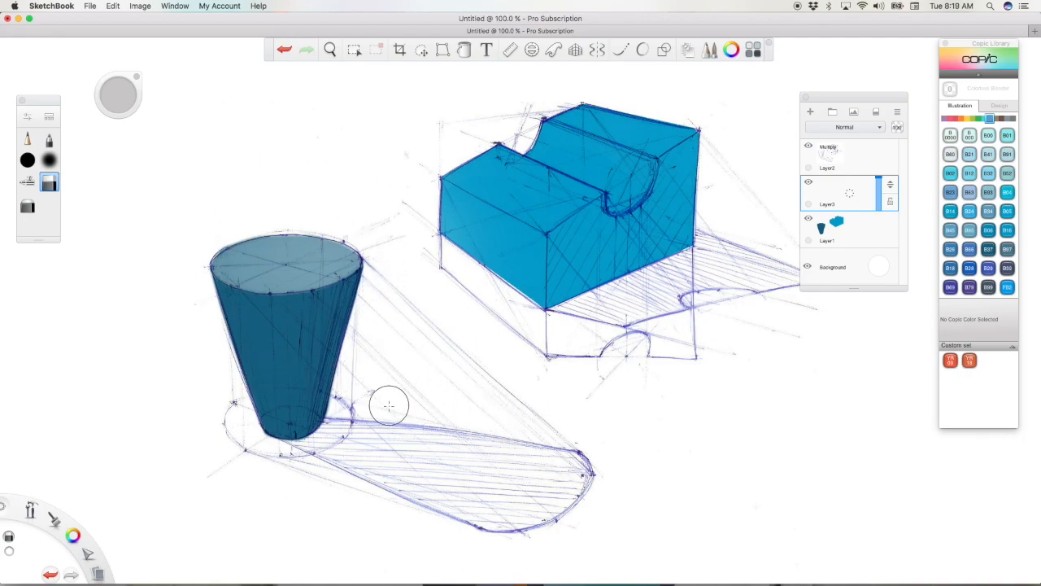
Enlarge the airbrush and spray soft white over the upper part of the block
{"action": "left_click", "coordinate": [28, 184]}
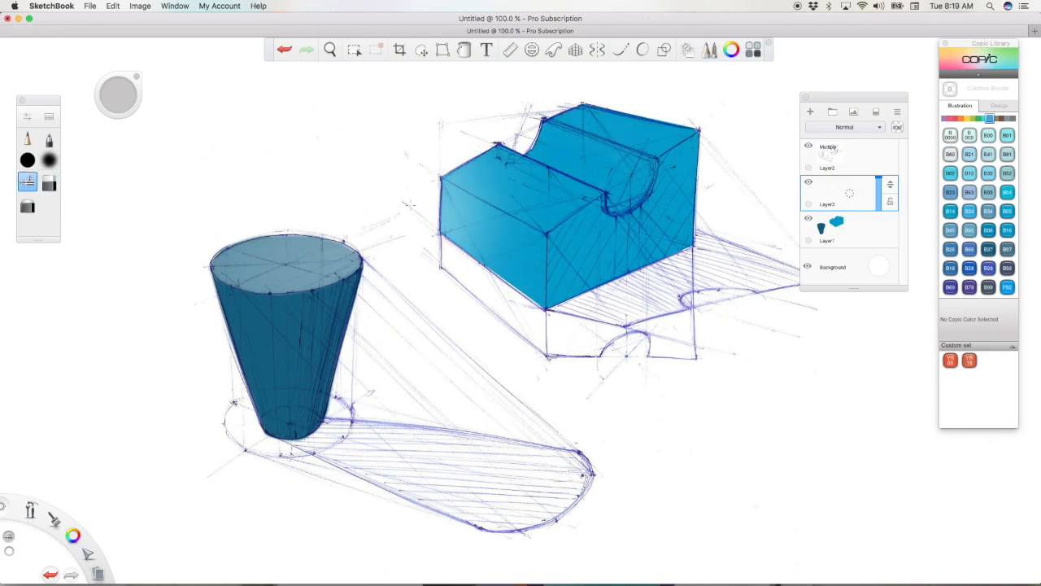
{"action": "mouse_move", "coordinate": [118, 93]}
{"action": "left_mouse_down"}
{"action": "mouse_move", "coordinate": [212, 98]}
{"action": "mouse_move", "coordinate": [187, 96]}
{"action": "left_mouse_up"}
{"action": "mouse_move", "coordinate": [472, 209]}
{"action": "left_mouse_down"}
{"action": "mouse_move", "coordinate": [667, 155]}
{"action": "mouse_move", "coordinate": [675, 211]}
{"action": "mouse_move", "coordinate": [521, 179]}
{"action": "mouse_move", "coordinate": [634, 244]}
{"action": "left_mouse_up"}
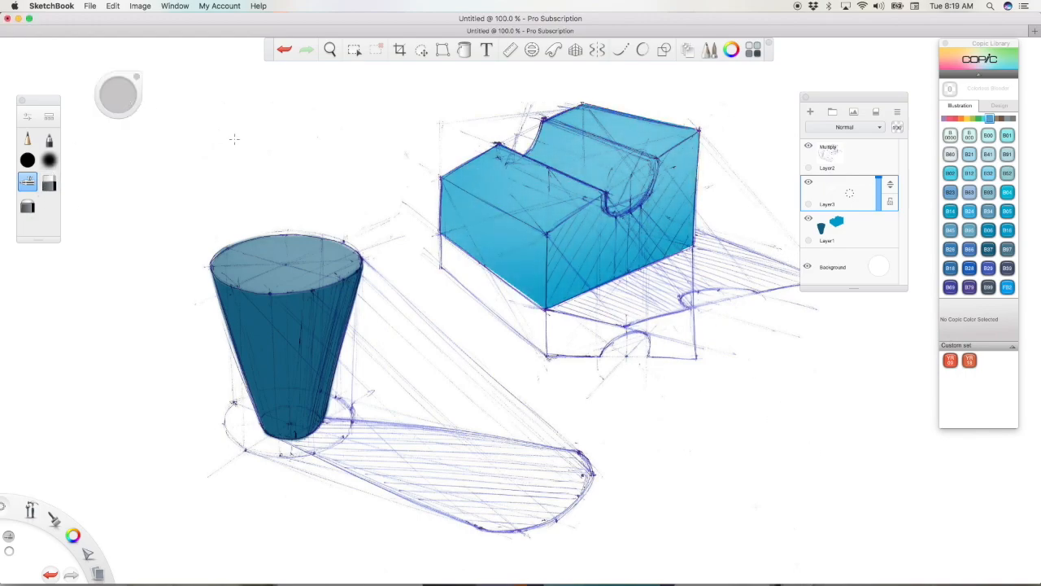
Erase the white from the block's two vertical faces and curved notch, leaving only the flat top faces lightened
{"action": "left_click", "coordinate": [48, 185]}
{"action": "mouse_move", "coordinate": [551, 249]}
{"action": "left_mouse_down"}
{"action": "mouse_move", "coordinate": [608, 215]}
{"action": "mouse_move", "coordinate": [550, 256]}
{"action": "mouse_move", "coordinate": [624, 228]}
{"action": "mouse_move", "coordinate": [660, 254]}
{"action": "mouse_move", "coordinate": [696, 235]}
{"action": "mouse_move", "coordinate": [673, 214]}
{"action": "mouse_move", "coordinate": [645, 209]}
{"action": "mouse_move", "coordinate": [690, 160]}
{"action": "left_mouse_up"}
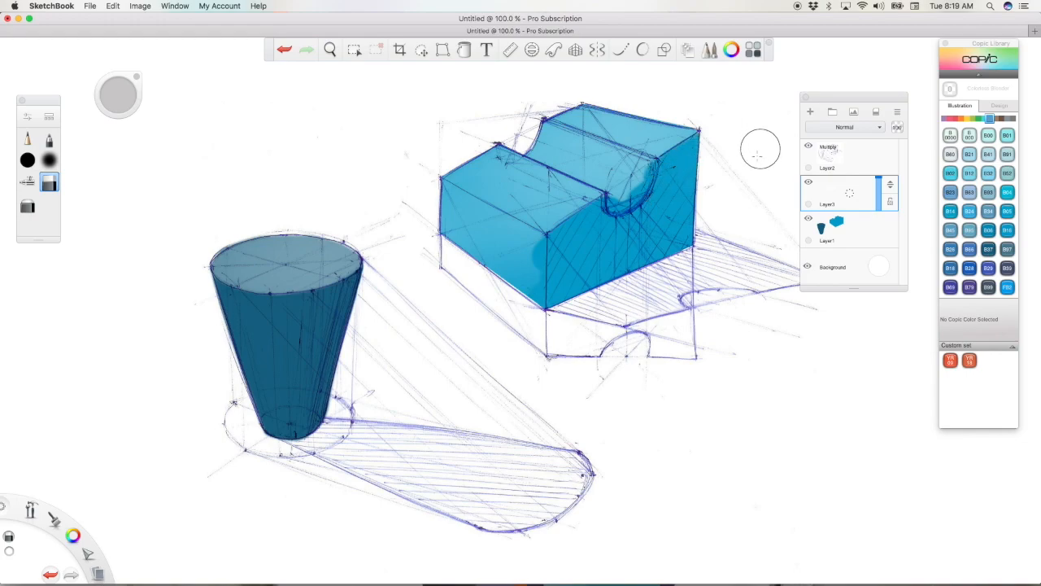
{"action": "mouse_move", "coordinate": [529, 130]}
{"action": "left_mouse_down"}
{"action": "mouse_move", "coordinate": [662, 195]}
{"action": "mouse_move", "coordinate": [640, 173]}
{"action": "mouse_move", "coordinate": [529, 134]}
{"action": "mouse_move", "coordinate": [631, 191]}
{"action": "mouse_move", "coordinate": [570, 175]}
{"action": "mouse_move", "coordinate": [673, 205]}
{"action": "left_mouse_up"}
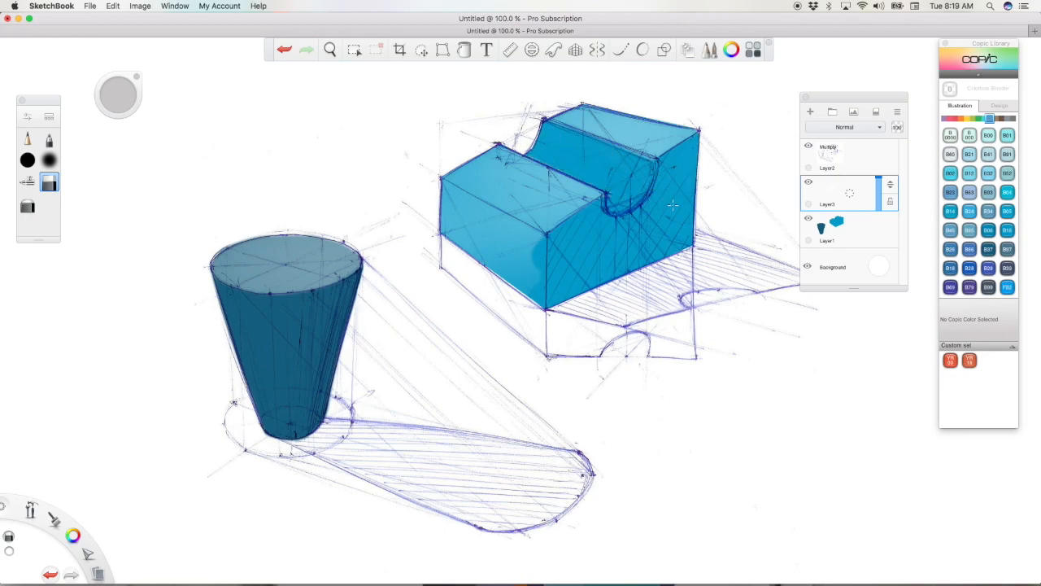
{"action": "mouse_move", "coordinate": [447, 204]}
{"action": "left_mouse_down"}
{"action": "mouse_move", "coordinate": [556, 263]}
{"action": "mouse_move", "coordinate": [457, 211]}
{"action": "mouse_move", "coordinate": [507, 237]}
{"action": "mouse_move", "coordinate": [484, 220]}
{"action": "left_mouse_up"}
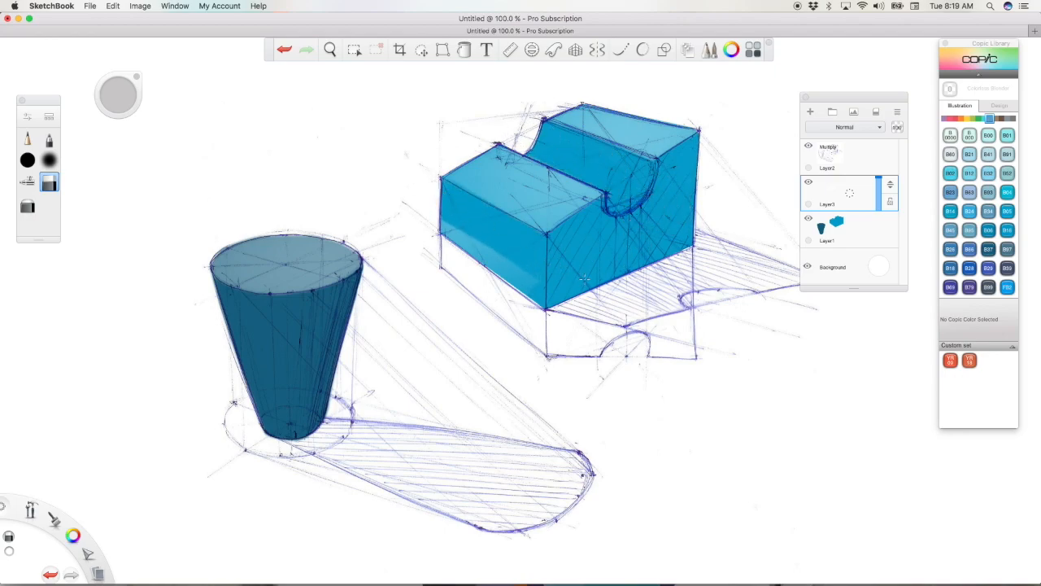
{"action": "key", "text": "super+z"}
{"action": "key", "text": "super+shift+z"}
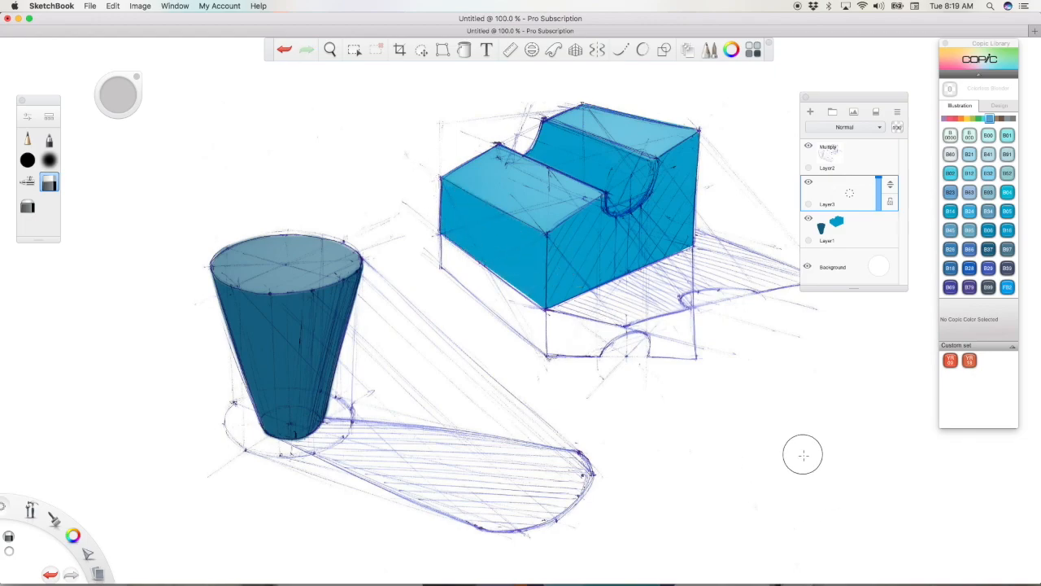
Add a new empty layer directly above Layer3, beneath the Multiply sketch layer
{"action": "left_click", "coordinate": [862, 198]}
{"action": "left_click", "coordinate": [884, 173]}
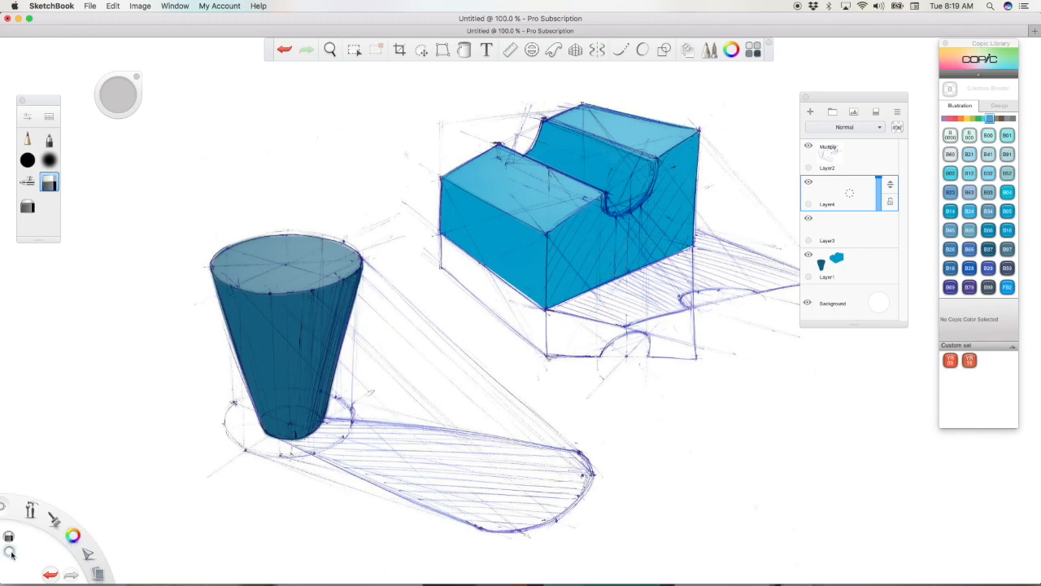
{"action": "left_click", "coordinate": [73, 535]}
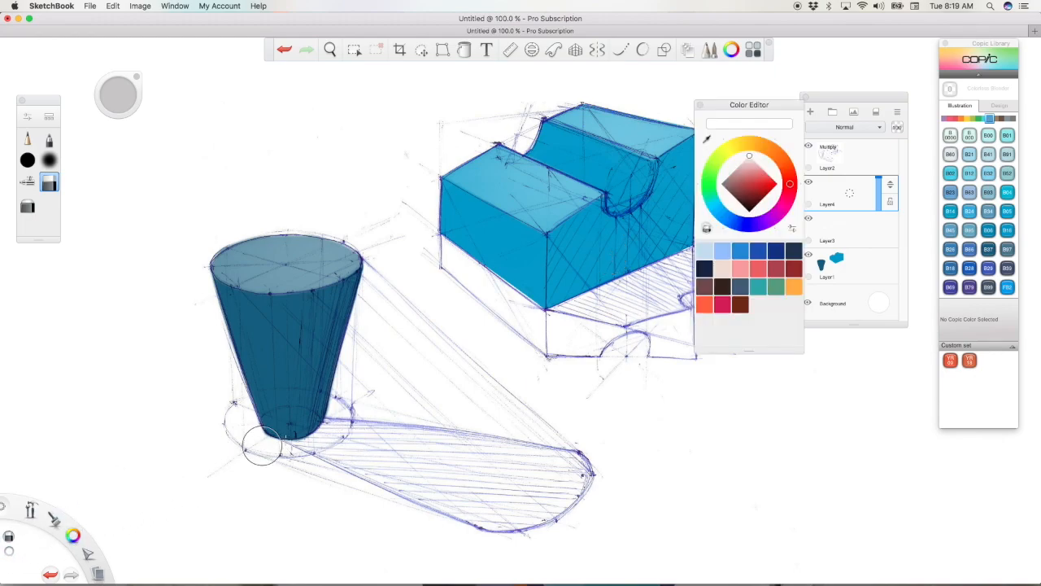
{"action": "left_click", "coordinate": [699, 106]}
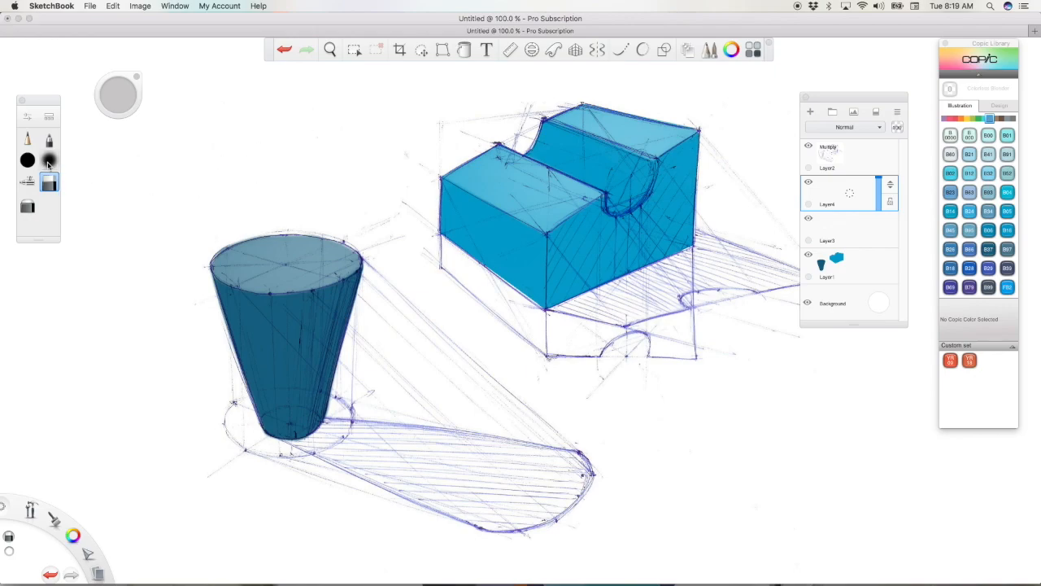
Airbrush soft white over the block's vertical faces and erase it from the left face, top and notch, leaving only the right face lightened
{"action": "left_click", "coordinate": [51, 186]}
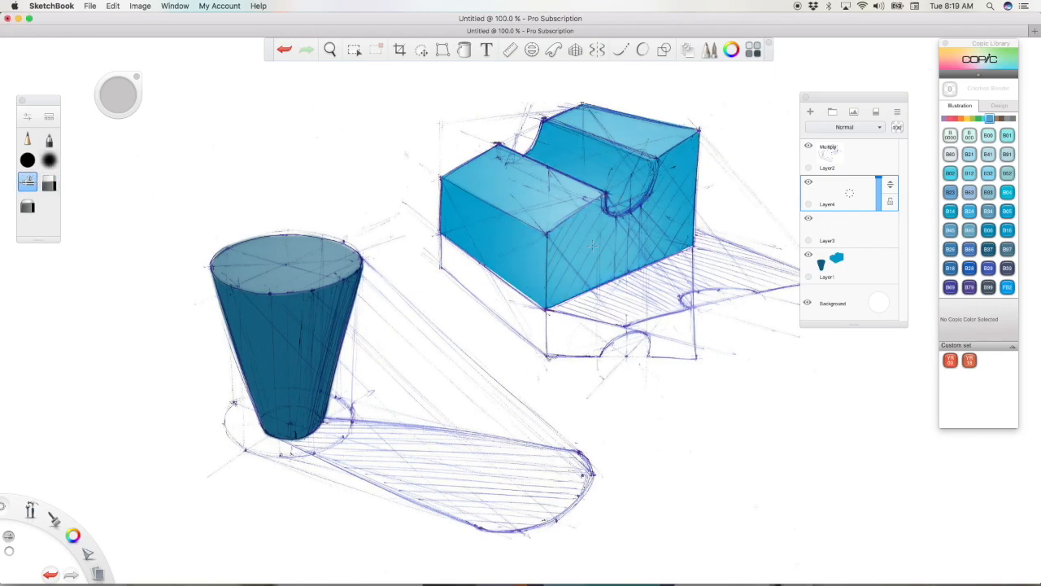
{"action": "left_click_drag", "start_coordinate": [880, 177], "coordinate": [879, 188]}
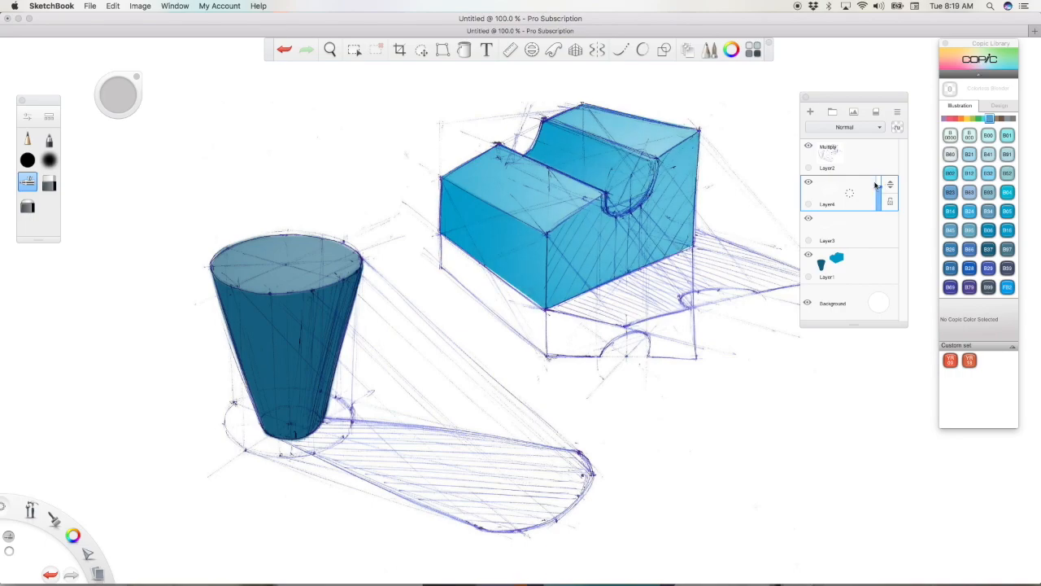
{"action": "left_click", "coordinate": [47, 184]}
{"action": "mouse_move", "coordinate": [523, 224]}
{"action": "left_mouse_down"}
{"action": "mouse_move", "coordinate": [597, 176]}
{"action": "mouse_move", "coordinate": [507, 230]}
{"action": "mouse_move", "coordinate": [505, 187]}
{"action": "left_mouse_up"}
{"action": "mouse_move", "coordinate": [543, 118]}
{"action": "left_mouse_down"}
{"action": "mouse_move", "coordinate": [643, 151]}
{"action": "mouse_move", "coordinate": [569, 189]}
{"action": "left_mouse_up"}
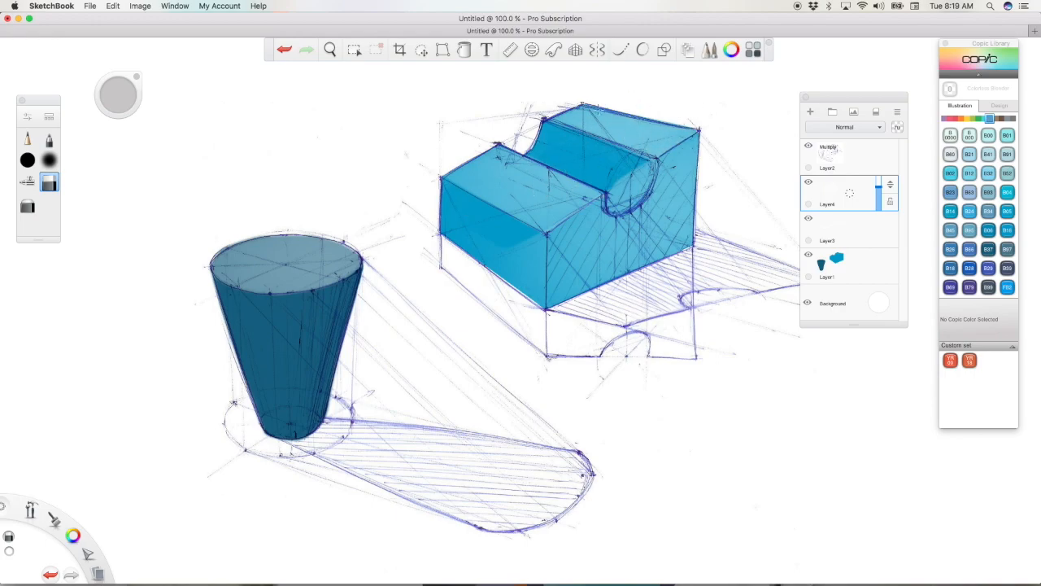
{"action": "mouse_move", "coordinate": [521, 229]}
{"action": "left_mouse_down"}
{"action": "mouse_move", "coordinate": [524, 293]}
{"action": "mouse_move", "coordinate": [528, 247]}
{"action": "left_mouse_up"}
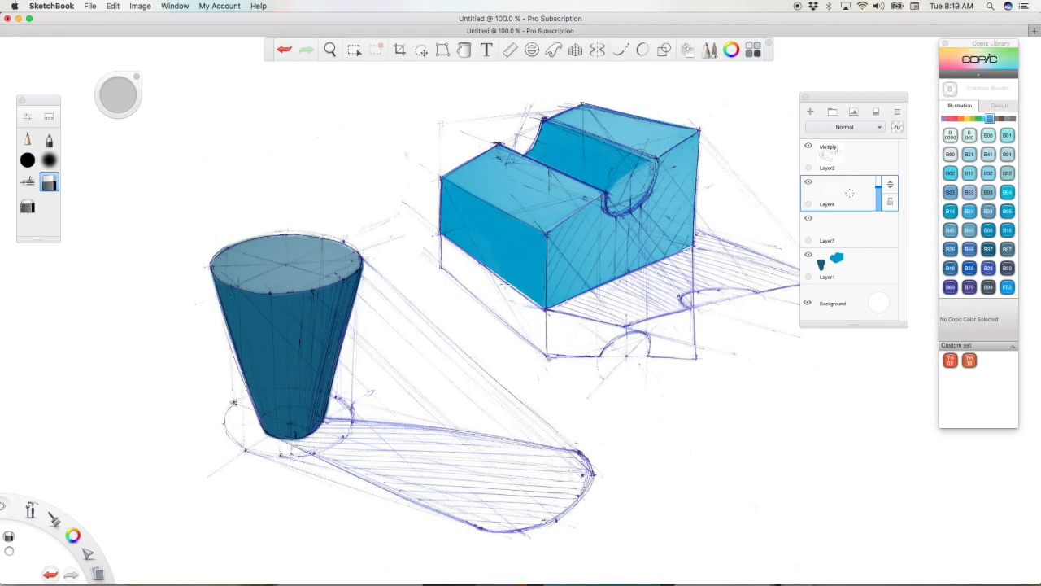
{"action": "mouse_move", "coordinate": [633, 167]}
{"action": "left_mouse_down"}
{"action": "mouse_move", "coordinate": [621, 198]}
{"action": "mouse_move", "coordinate": [636, 175]}
{"action": "left_mouse_up"}
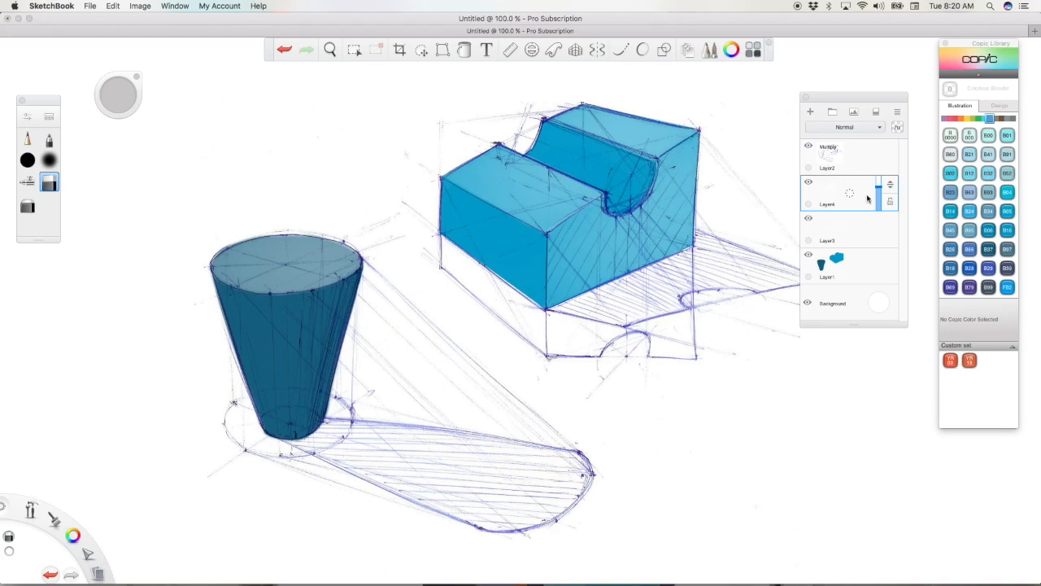
Lower the opacity of Layer4 to 48% and hide that layer
{"action": "left_click_drag", "start_coordinate": [880, 189], "coordinate": [880, 193]}
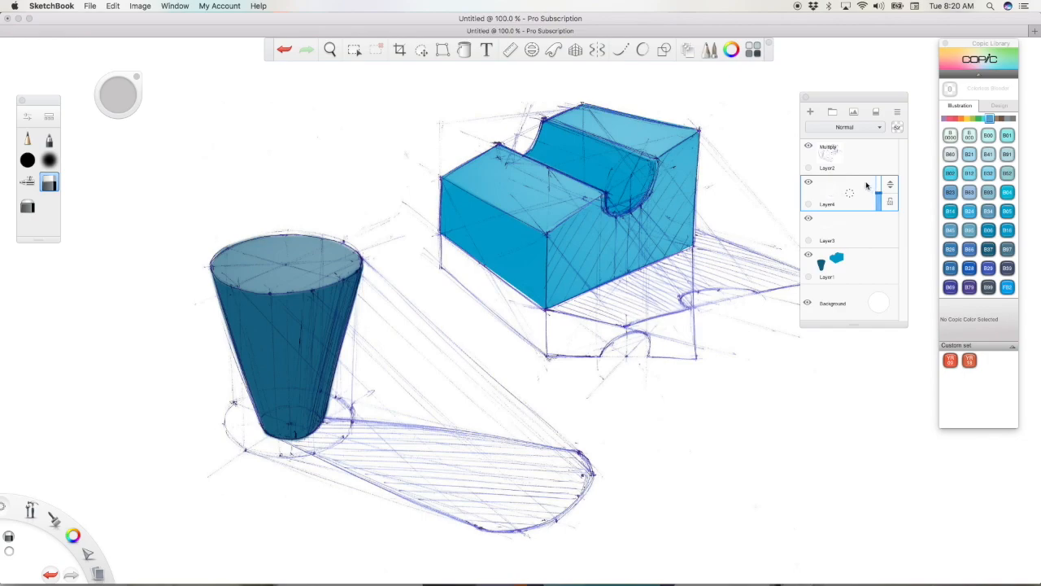
{"action": "mouse_move", "coordinate": [879, 194]}
{"action": "left_mouse_down"}
{"action": "mouse_move", "coordinate": [879, 178]}
{"action": "mouse_move", "coordinate": [879, 195]}
{"action": "left_mouse_up"}
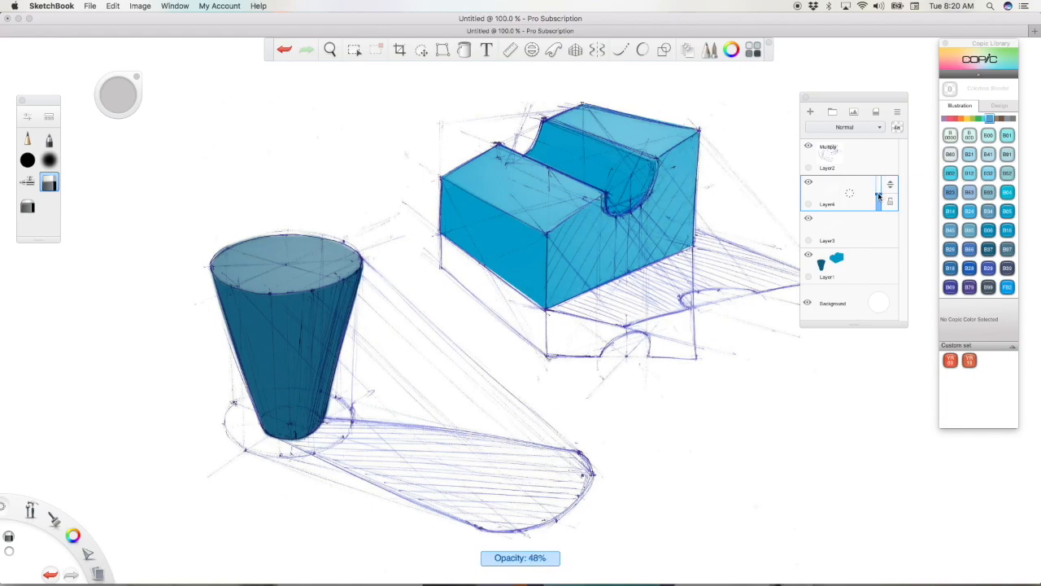
{"action": "left_click", "coordinate": [860, 200]}
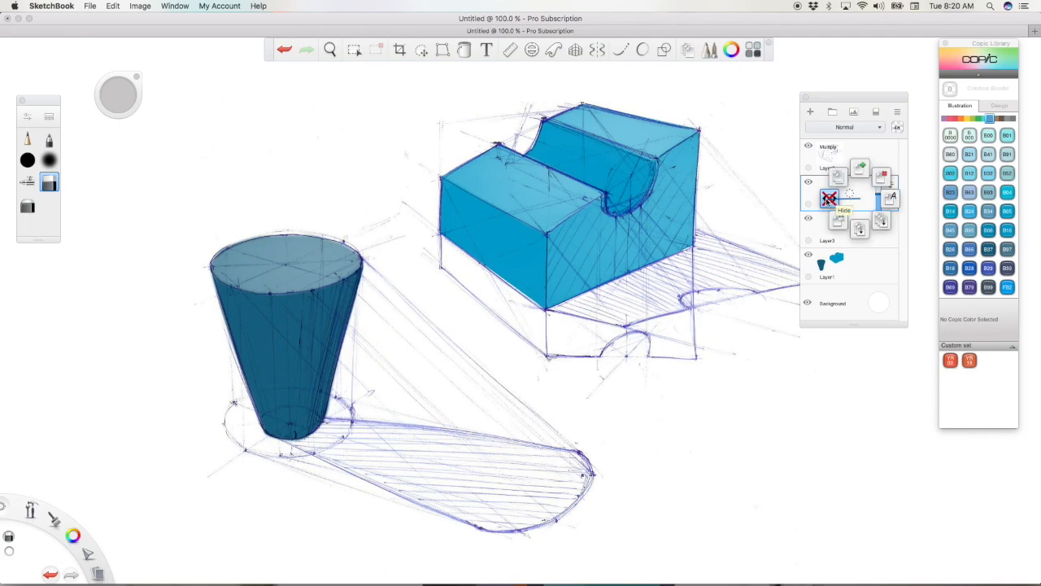
{"action": "left_click", "coordinate": [879, 198]}
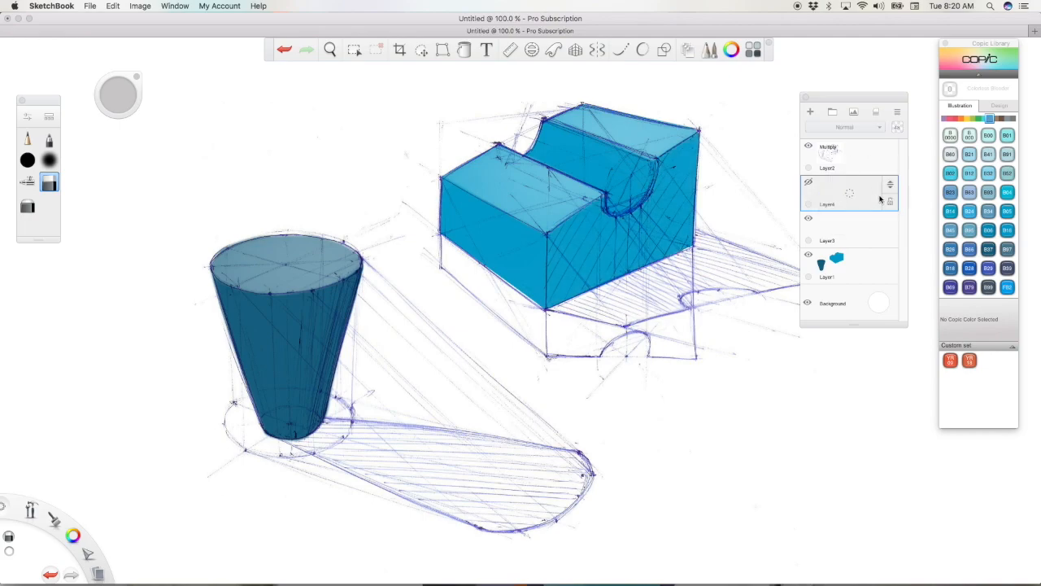
Add a new layer above the hidden Layer4 and airbrush soft black over the block's right vertical face
{"action": "left_click", "coordinate": [30, 187]}
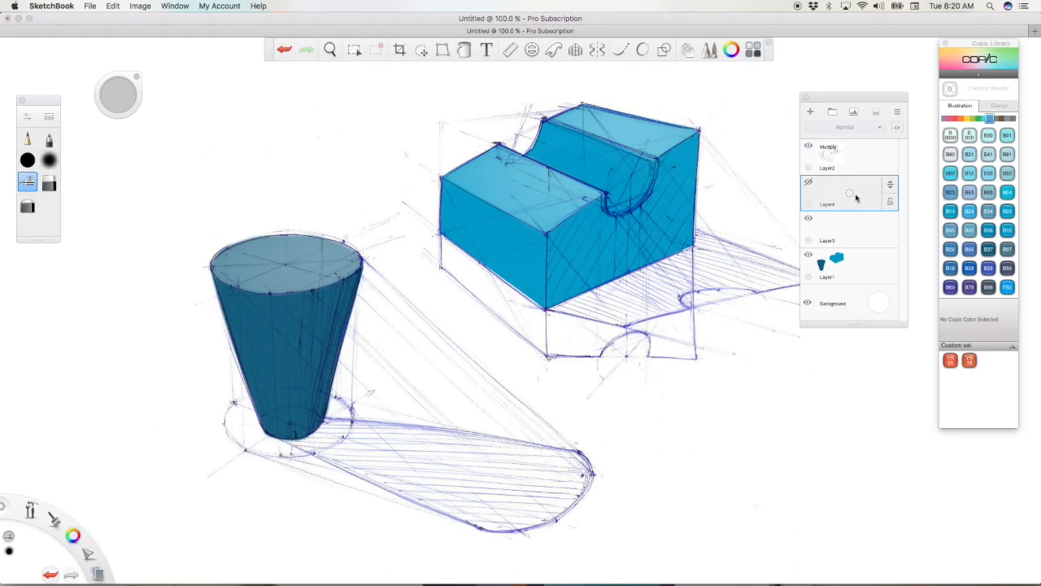
{"action": "mouse_move", "coordinate": [588, 273]}
{"action": "left_mouse_down"}
{"action": "mouse_move", "coordinate": [511, 315]}
{"action": "mouse_move", "coordinate": [639, 233]}
{"action": "mouse_move", "coordinate": [780, 167]}
{"action": "mouse_move", "coordinate": [715, 305]}
{"action": "mouse_move", "coordinate": [633, 281]}
{"action": "left_mouse_up"}
Erase the black outside the block's right vertical face, including the background, top and left face, and set the layer's opacity to 69%
{"action": "left_click", "coordinate": [49, 183]}
{"action": "mouse_move", "coordinate": [509, 234]}
{"action": "left_mouse_down"}
{"action": "mouse_move", "coordinate": [606, 172]}
{"action": "mouse_move", "coordinate": [586, 140]}
{"action": "mouse_move", "coordinate": [659, 104]}
{"action": "mouse_move", "coordinate": [692, 122]}
{"action": "mouse_move", "coordinate": [624, 155]}
{"action": "left_mouse_up"}
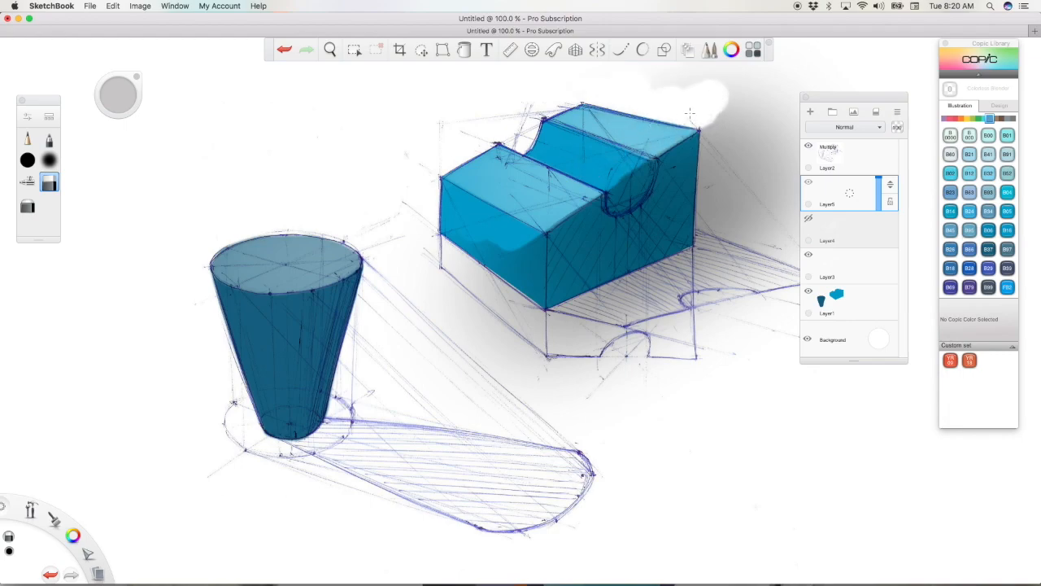
{"action": "key", "text": "space"}
{"action": "mouse_move", "coordinate": [680, 357]}
{"action": "left_mouse_down"}
{"action": "mouse_move", "coordinate": [623, 412]}
{"action": "mouse_move", "coordinate": [562, 426]}
{"action": "left_mouse_up"}
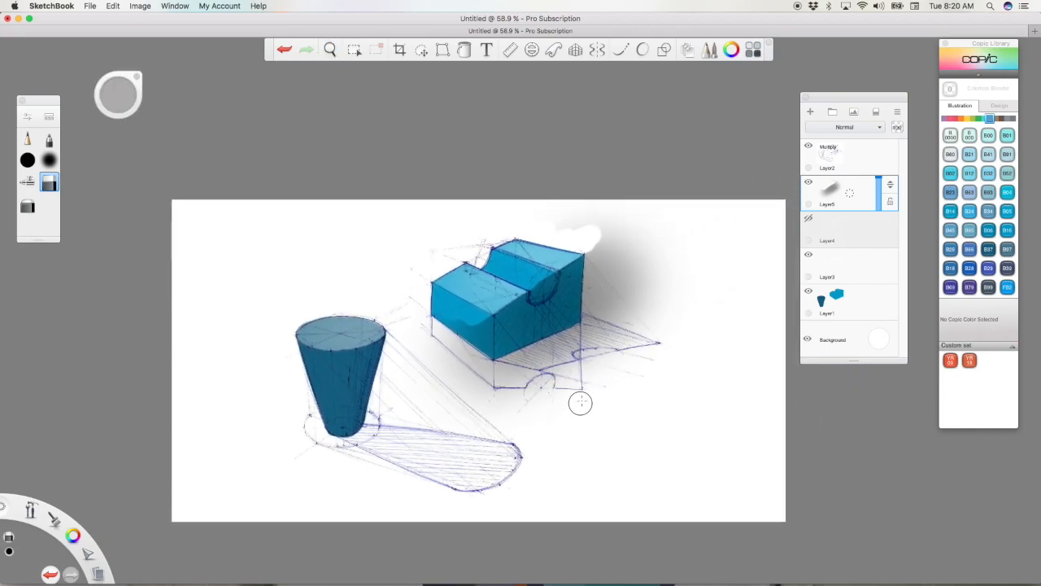
{"action": "key", "text": "space"}
{"action": "key", "text": "space"}
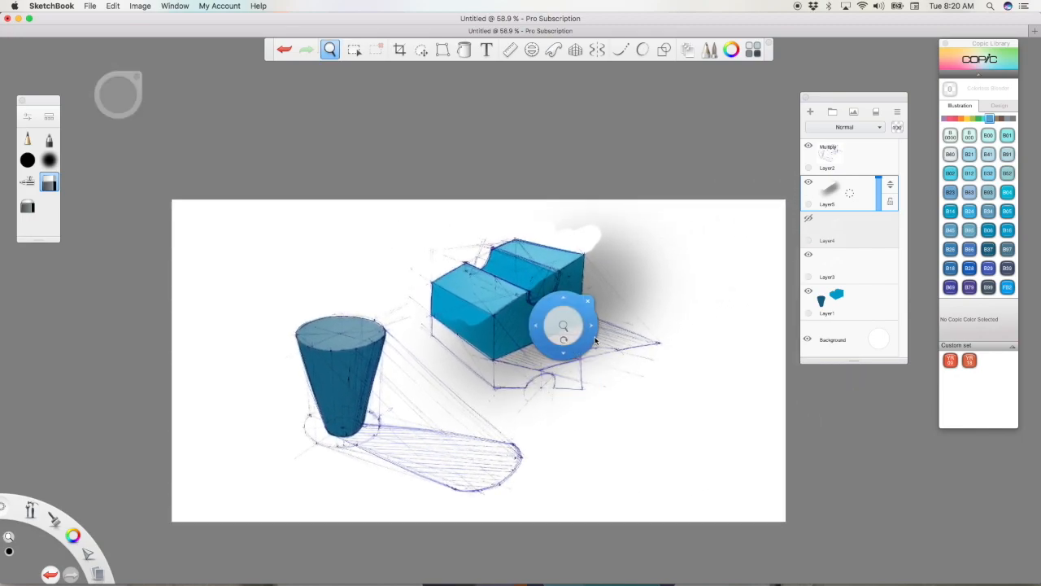
{"action": "mouse_move", "coordinate": [588, 301]}
{"action": "left_mouse_down"}
{"action": "mouse_move", "coordinate": [583, 336]}
{"action": "mouse_move", "coordinate": [531, 386]}
{"action": "mouse_move", "coordinate": [545, 394]}
{"action": "mouse_move", "coordinate": [534, 405]}
{"action": "mouse_move", "coordinate": [572, 403]}
{"action": "mouse_move", "coordinate": [627, 329]}
{"action": "mouse_move", "coordinate": [471, 385]}
{"action": "mouse_move", "coordinate": [680, 291]}
{"action": "left_mouse_up"}
{"action": "left_click_drag", "start_coordinate": [594, 249], "coordinate": [594, 332]}
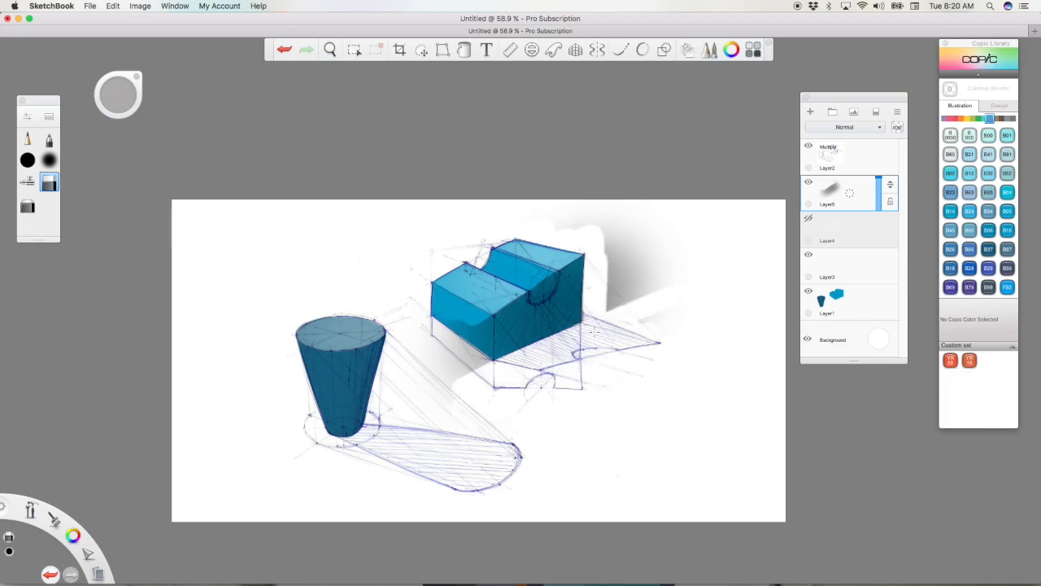
{"action": "mouse_move", "coordinate": [593, 294]}
{"action": "left_mouse_down"}
{"action": "mouse_move", "coordinate": [610, 203]}
{"action": "mouse_move", "coordinate": [646, 214]}
{"action": "mouse_move", "coordinate": [669, 244]}
{"action": "left_mouse_up"}
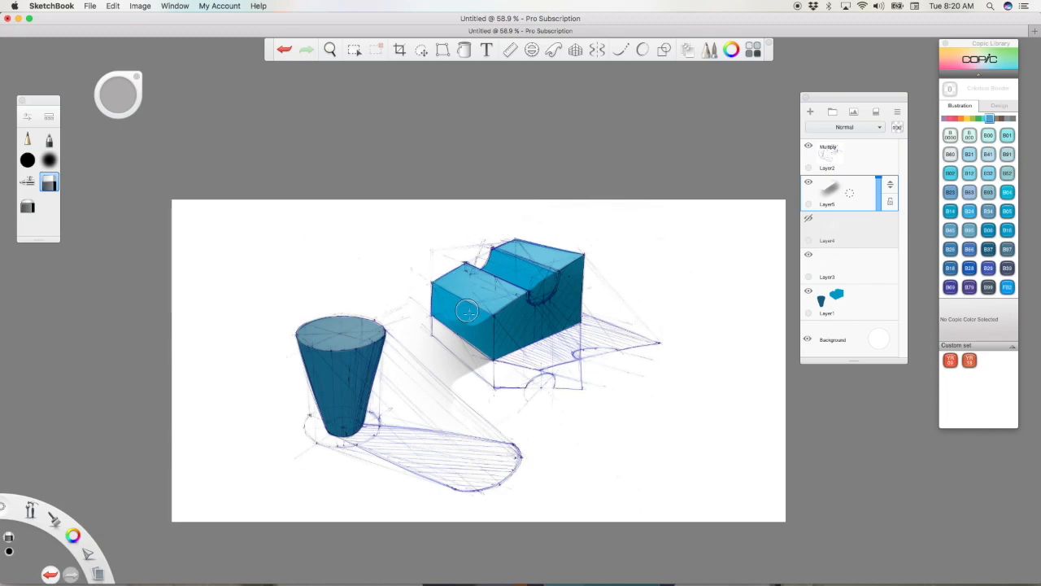
{"action": "mouse_move", "coordinate": [483, 326]}
{"action": "left_mouse_down"}
{"action": "mouse_move", "coordinate": [483, 358]}
{"action": "mouse_move", "coordinate": [454, 349]}
{"action": "mouse_move", "coordinate": [434, 306]}
{"action": "left_mouse_up"}
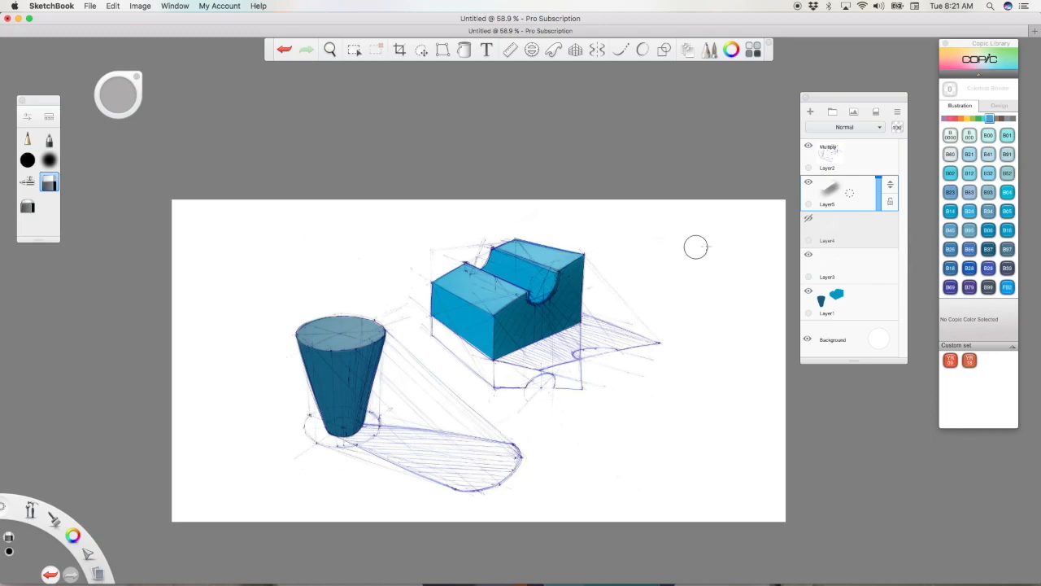
{"action": "left_click_drag", "start_coordinate": [882, 181], "coordinate": [880, 187]}
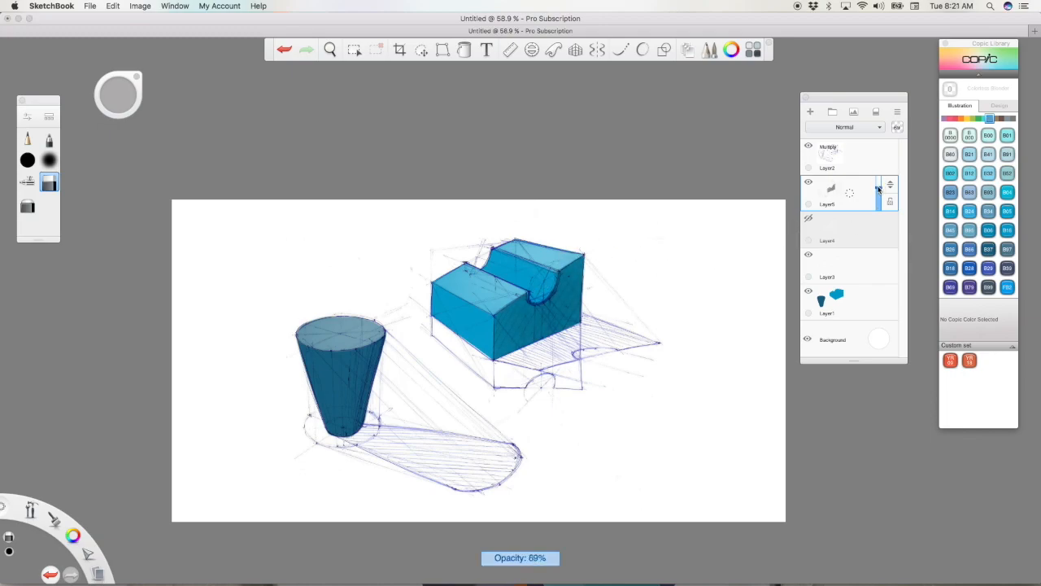
Add a new layer above Layer5 and airbrush soft black along both sides of the cup with a smaller brush
{"action": "left_click_drag", "start_coordinate": [863, 204], "coordinate": [866, 164]}
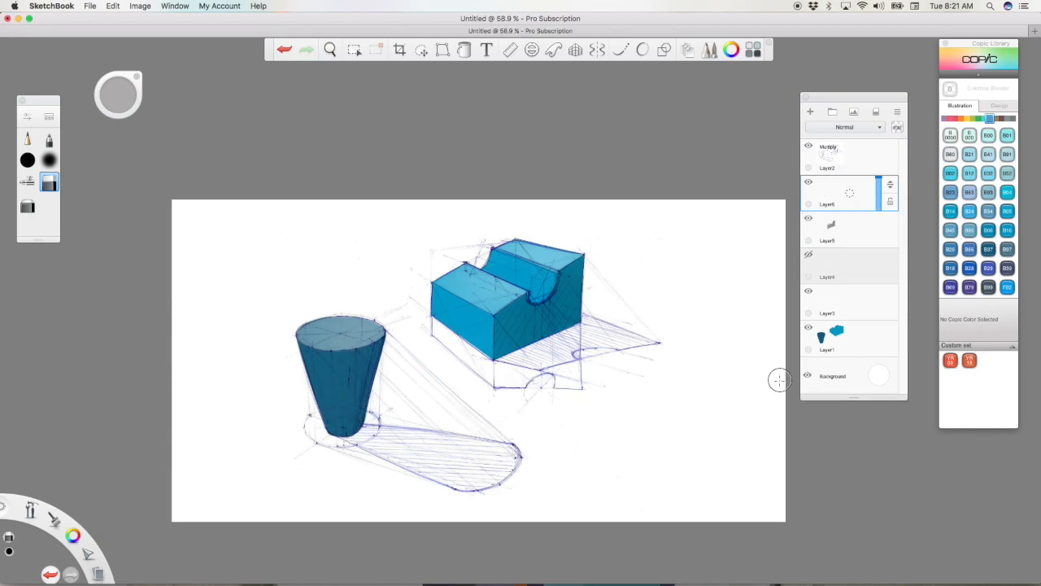
{"action": "left_click_drag", "start_coordinate": [72, 538], "coordinate": [74, 502]}
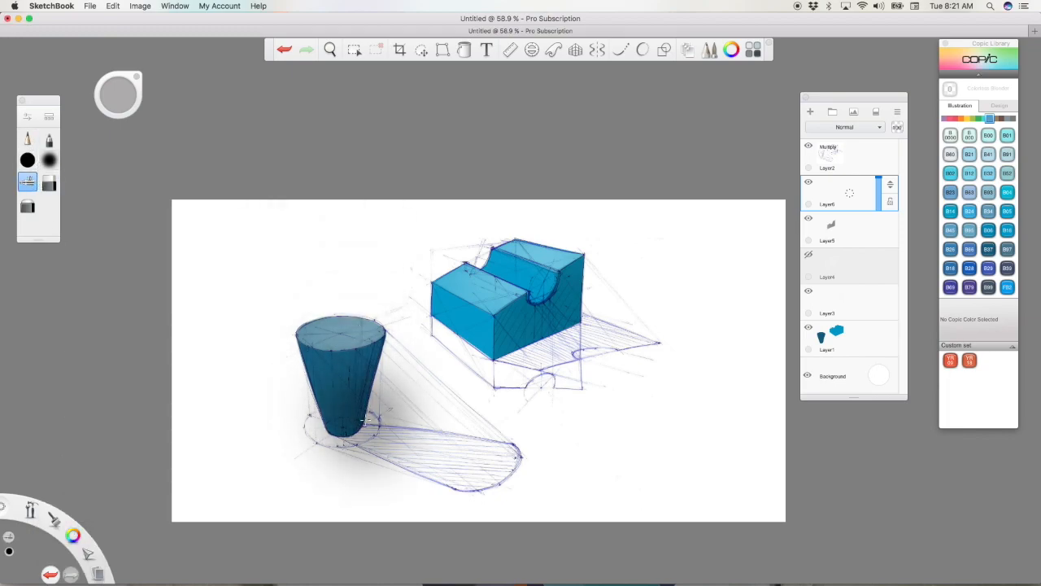
{"action": "left_click_drag", "start_coordinate": [126, 97], "coordinate": [79, 101]}
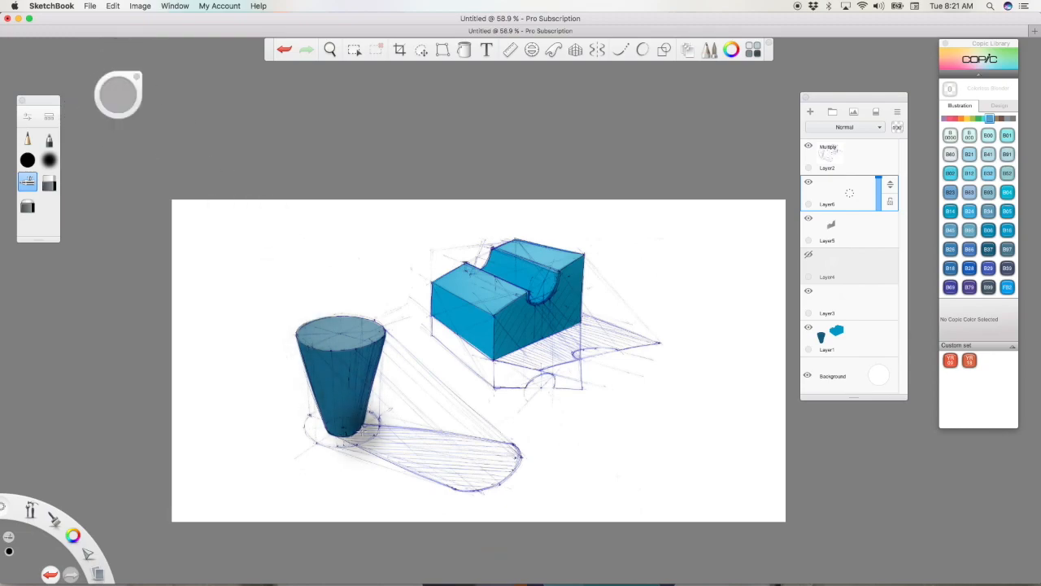
{"action": "mouse_move", "coordinate": [362, 446]}
{"action": "left_mouse_down"}
{"action": "mouse_move", "coordinate": [393, 242]}
{"action": "mouse_move", "coordinate": [429, 193]}
{"action": "left_mouse_up"}
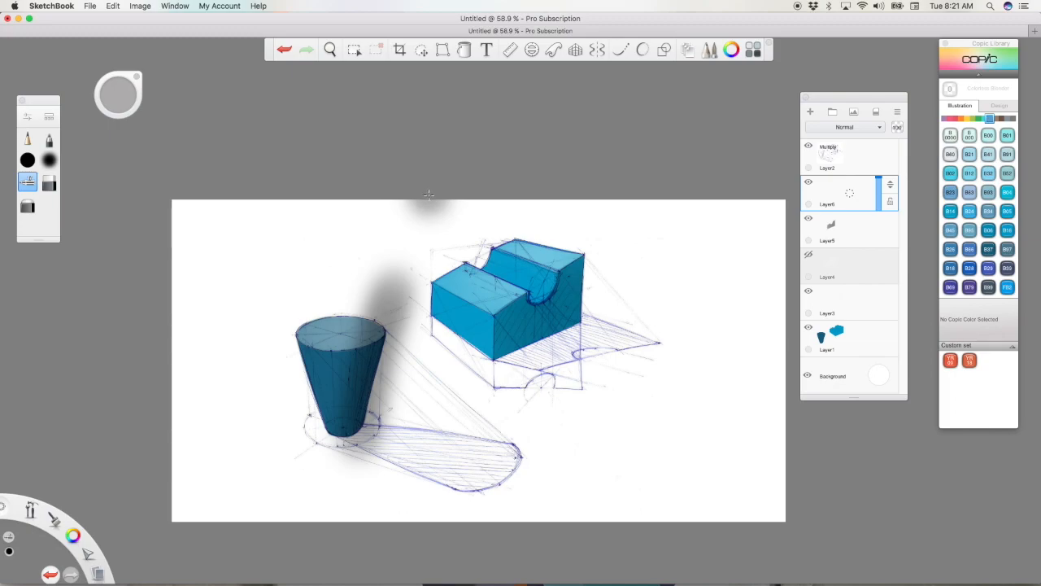
{"action": "left_click_drag", "start_coordinate": [311, 433], "coordinate": [278, 305]}
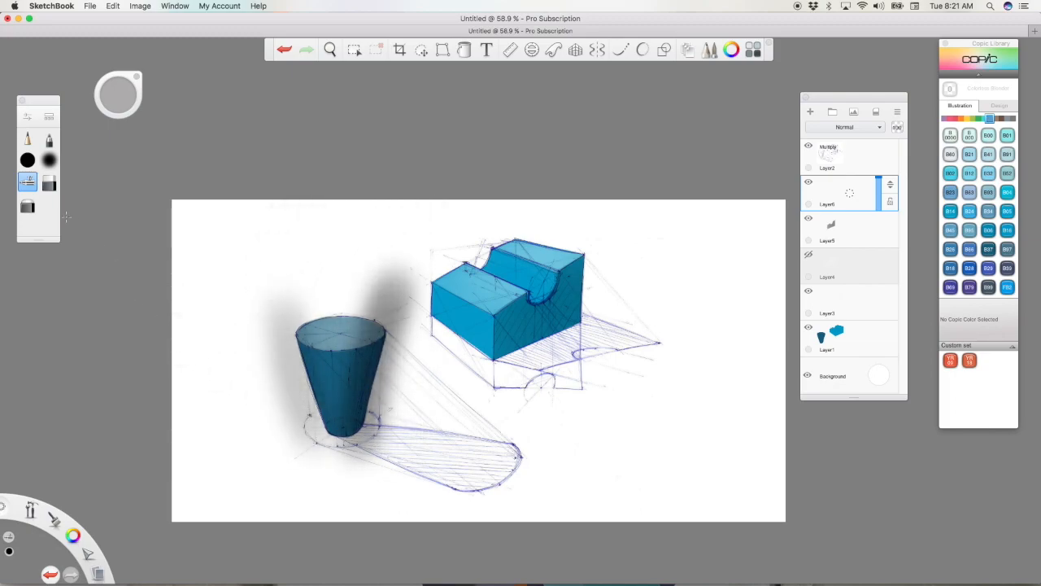
Erase the black overspray outside the cup along its right side, around its base and along its left side
{"action": "left_click", "coordinate": [50, 184]}
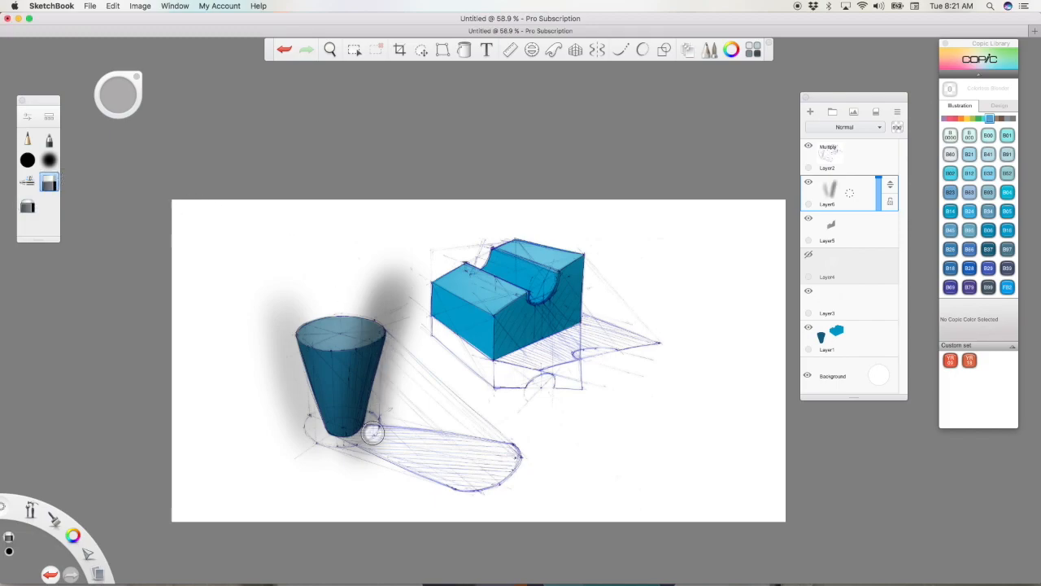
{"action": "mouse_move", "coordinate": [372, 429]}
{"action": "left_mouse_down"}
{"action": "mouse_move", "coordinate": [398, 324]}
{"action": "mouse_move", "coordinate": [368, 451]}
{"action": "mouse_move", "coordinate": [400, 379]}
{"action": "left_mouse_up"}
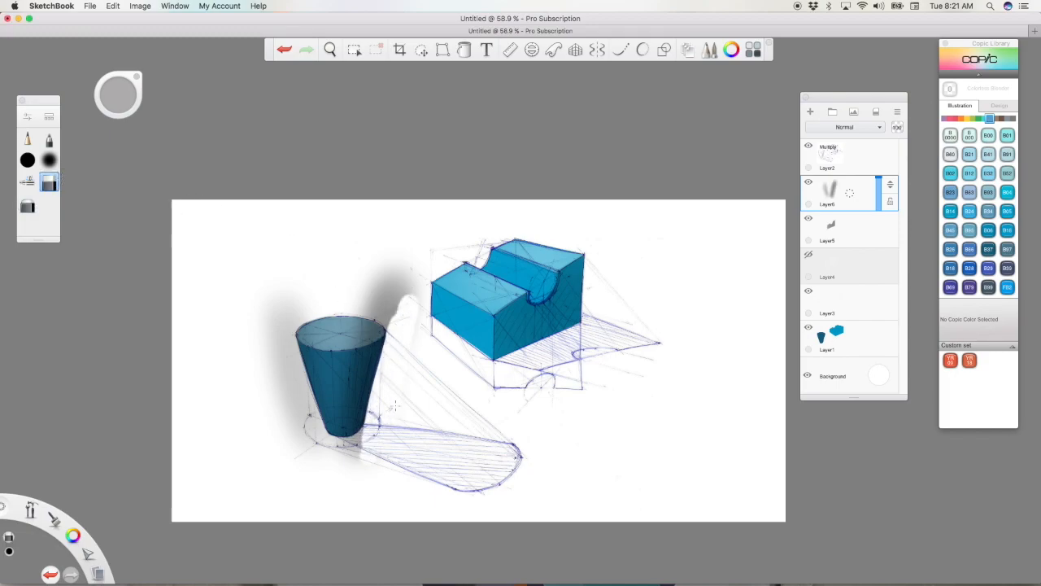
{"action": "left_click_drag", "start_coordinate": [368, 436], "coordinate": [324, 448]}
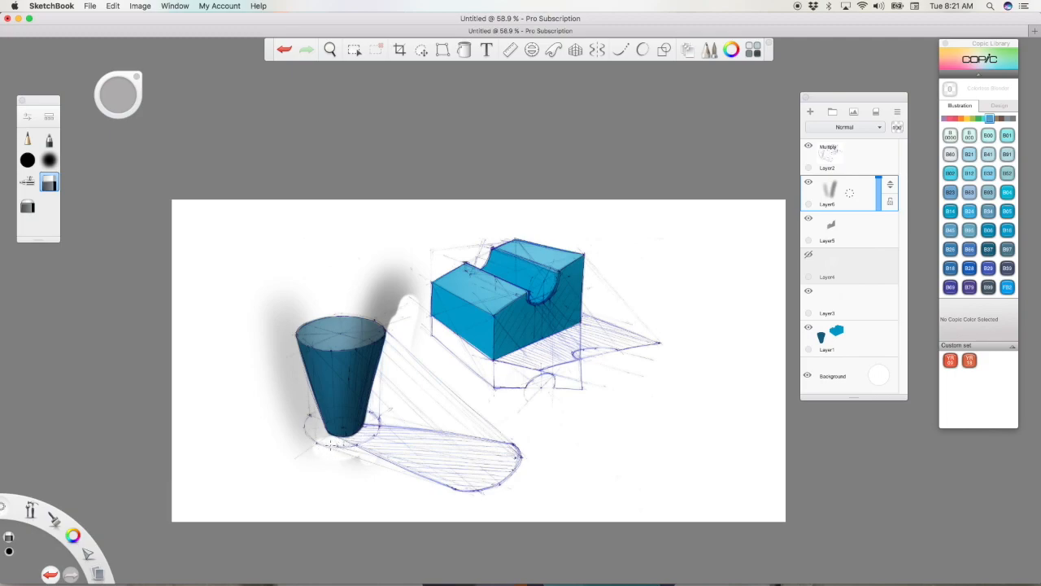
{"action": "left_click_drag", "start_coordinate": [317, 441], "coordinate": [372, 470]}
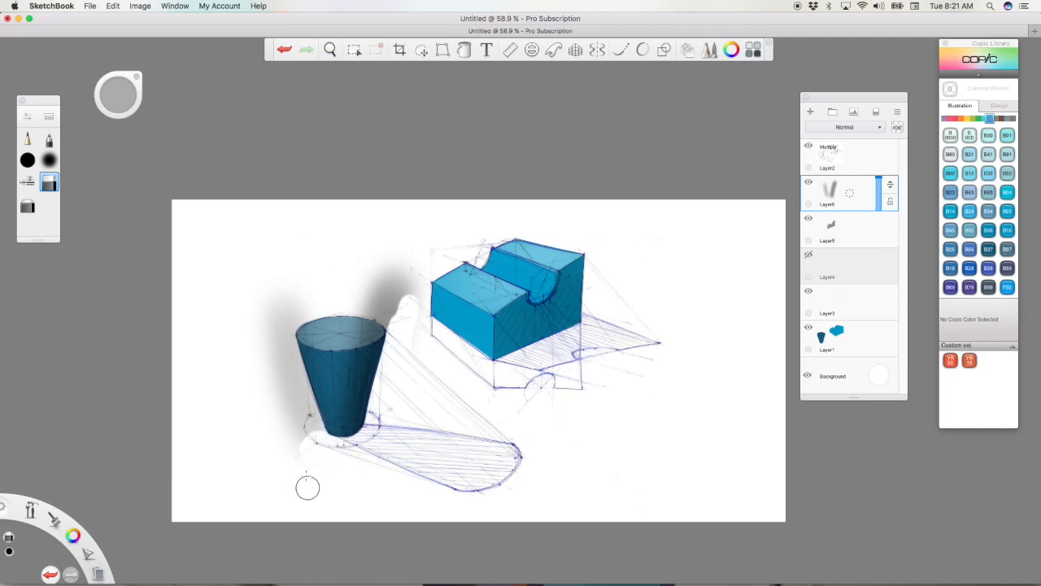
{"action": "left_click_drag", "start_coordinate": [317, 446], "coordinate": [268, 309]}
{"action": "left_click_drag", "start_coordinate": [293, 398], "coordinate": [279, 343]}
{"action": "left_click_drag", "start_coordinate": [317, 430], "coordinate": [281, 299]}
{"action": "left_click_drag", "start_coordinate": [264, 334], "coordinate": [306, 462]}
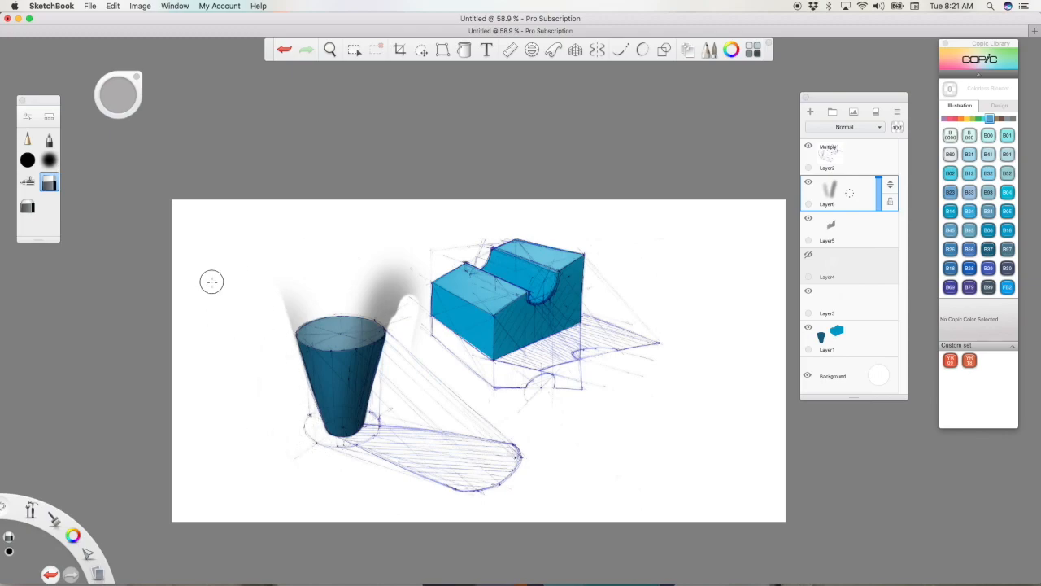
Erase the remaining black above the rim and on the cup's elliptical top, and switch to the soft eraser at a different size
{"action": "mouse_move", "coordinate": [412, 302]}
{"action": "left_mouse_down"}
{"action": "mouse_move", "coordinate": [421, 277]}
{"action": "mouse_move", "coordinate": [438, 306]}
{"action": "mouse_move", "coordinate": [404, 269]}
{"action": "left_mouse_up"}
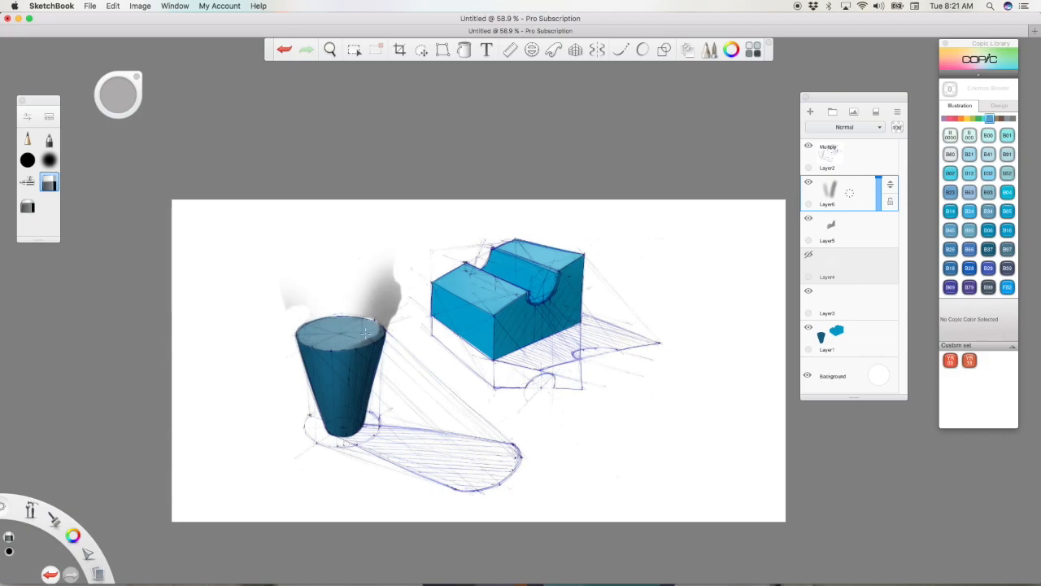
{"action": "mouse_move", "coordinate": [352, 315]}
{"action": "left_mouse_down"}
{"action": "mouse_move", "coordinate": [391, 301]}
{"action": "mouse_move", "coordinate": [378, 320]}
{"action": "mouse_move", "coordinate": [389, 277]}
{"action": "mouse_move", "coordinate": [354, 274]}
{"action": "left_mouse_up"}
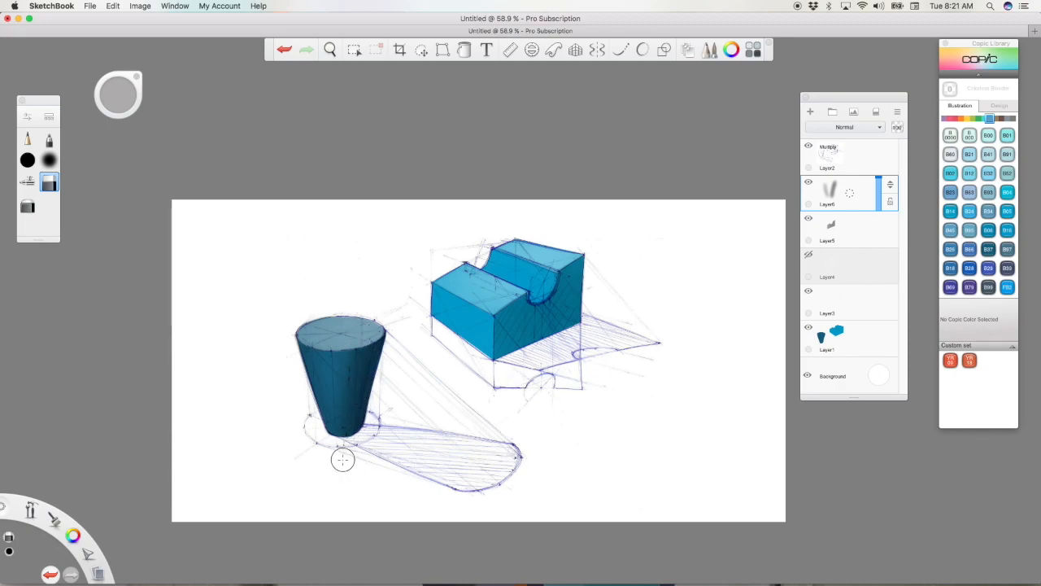
{"action": "left_click", "coordinate": [28, 205]}
{"action": "left_click_drag", "start_coordinate": [117, 94], "coordinate": [65, 97]}
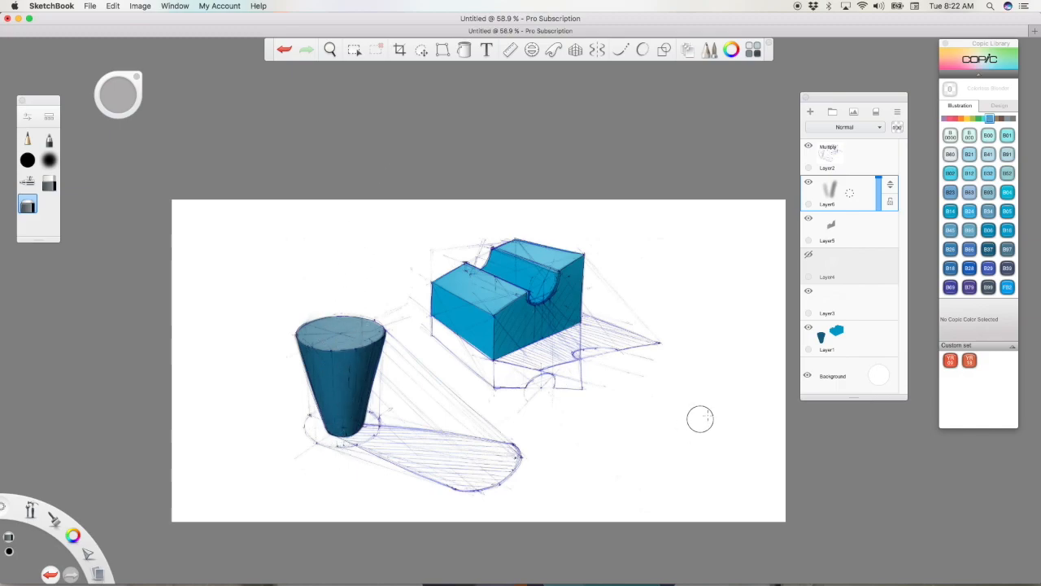
Fine-tune the opacity of Layer5 and add a new empty layer directly above it
{"action": "left_click", "coordinate": [854, 230]}
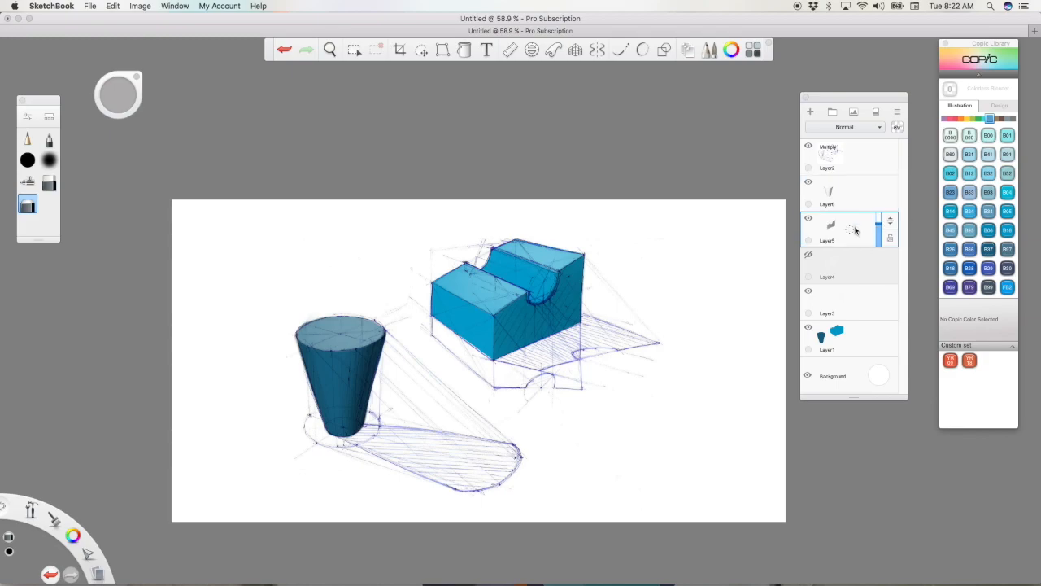
{"action": "mouse_move", "coordinate": [879, 226]}
{"action": "left_mouse_down"}
{"action": "mouse_move", "coordinate": [879, 237]}
{"action": "mouse_move", "coordinate": [880, 222]}
{"action": "left_mouse_up"}
{"action": "left_click", "coordinate": [30, 508]}
{"action": "mouse_move", "coordinate": [528, 323]}
{"action": "left_mouse_down"}
{"action": "mouse_move", "coordinate": [630, 348]}
{"action": "mouse_move", "coordinate": [639, 464]}
{"action": "left_mouse_up"}
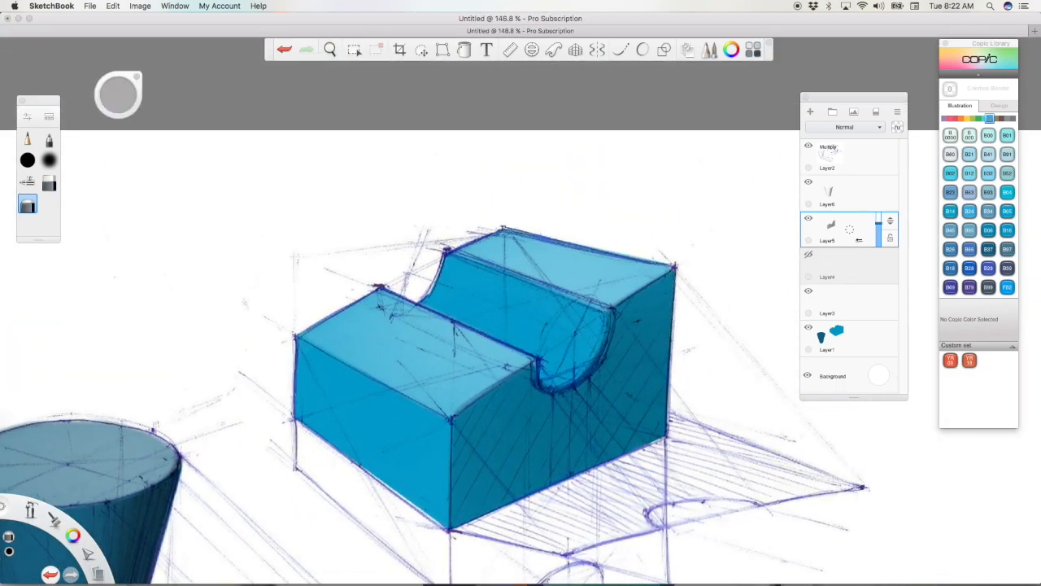
{"action": "left_click", "coordinate": [865, 231]}
{"action": "left_click", "coordinate": [862, 199]}
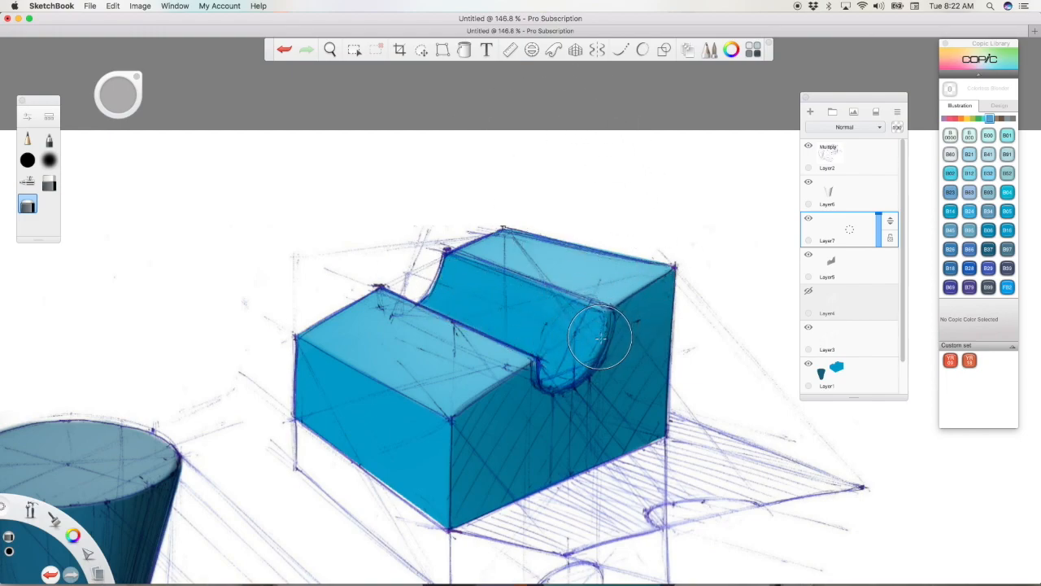
Airbrush soft light highlights across the block's curved notch and raised rear top on the new layer
{"action": "mouse_move", "coordinate": [598, 332]}
{"action": "left_mouse_down"}
{"action": "mouse_move", "coordinate": [574, 344]}
{"action": "mouse_move", "coordinate": [585, 336]}
{"action": "mouse_move", "coordinate": [570, 379]}
{"action": "mouse_move", "coordinate": [536, 366]}
{"action": "mouse_move", "coordinate": [564, 367]}
{"action": "mouse_move", "coordinate": [581, 313]}
{"action": "mouse_move", "coordinate": [631, 426]}
{"action": "left_mouse_up"}
{"action": "left_click", "coordinate": [28, 180]}
{"action": "mouse_move", "coordinate": [75, 538]}
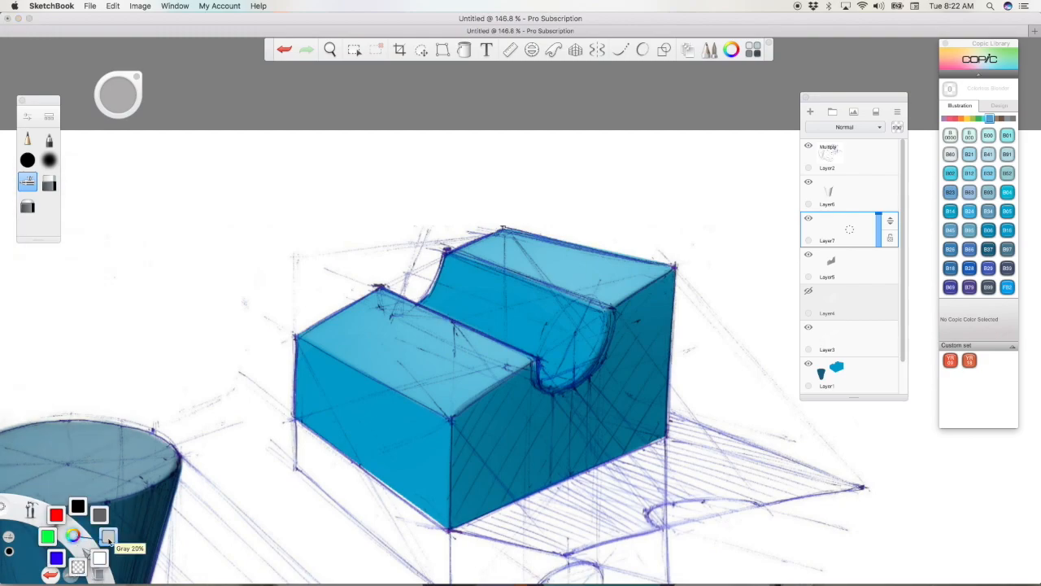
{"action": "left_click", "coordinate": [108, 540]}
{"action": "mouse_move", "coordinate": [119, 94]}
{"action": "left_mouse_down"}
{"action": "mouse_move", "coordinate": [61, 116]}
{"action": "mouse_move", "coordinate": [104, 100]}
{"action": "mouse_move", "coordinate": [93, 104]}
{"action": "left_mouse_up"}
{"action": "left_click_drag", "start_coordinate": [422, 253], "coordinate": [667, 281]}
{"action": "mouse_move", "coordinate": [456, 272]}
{"action": "left_mouse_down"}
{"action": "mouse_move", "coordinate": [605, 331]}
{"action": "mouse_move", "coordinate": [561, 358]}
{"action": "left_mouse_up"}
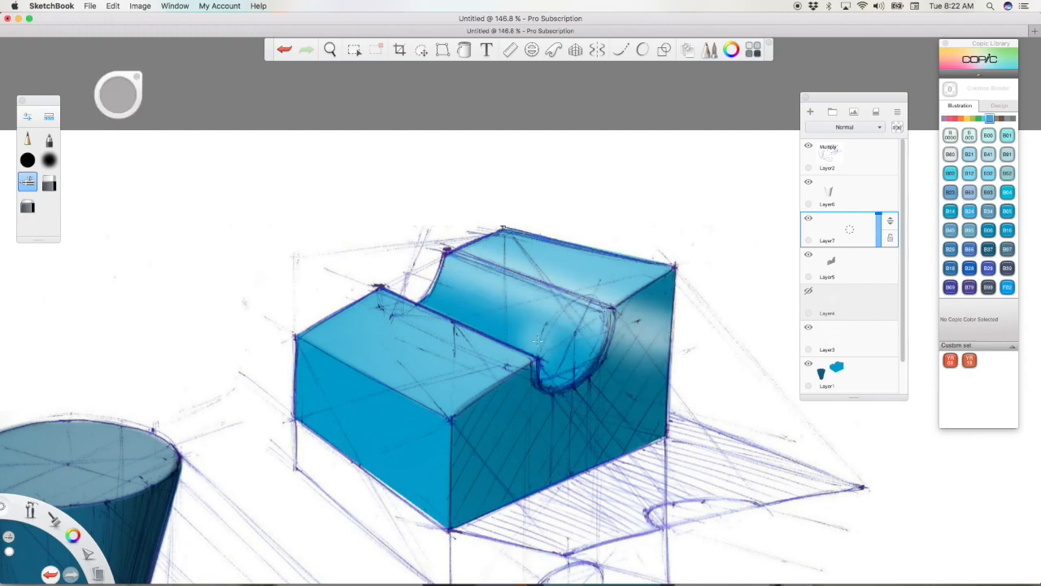
Airbrush black shading along the bottom of the block's curved notch and erase the overspray from the lower front top face
{"action": "left_click_drag", "start_coordinate": [74, 537], "coordinate": [76, 513]}
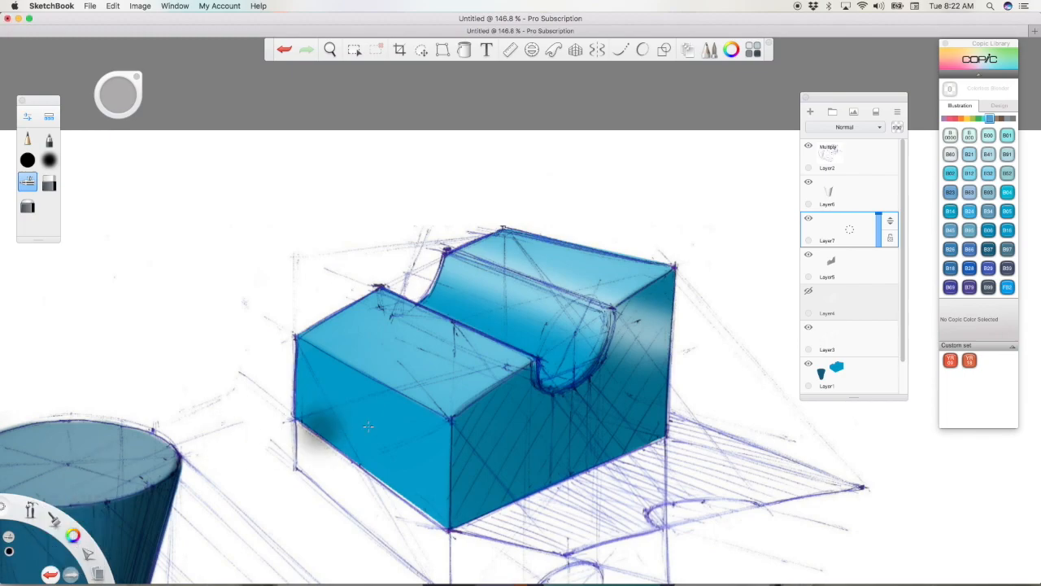
{"action": "mouse_move", "coordinate": [397, 304]}
{"action": "left_mouse_down"}
{"action": "mouse_move", "coordinate": [644, 417]}
{"action": "mouse_move", "coordinate": [511, 371]}
{"action": "mouse_move", "coordinate": [705, 472]}
{"action": "left_mouse_up"}
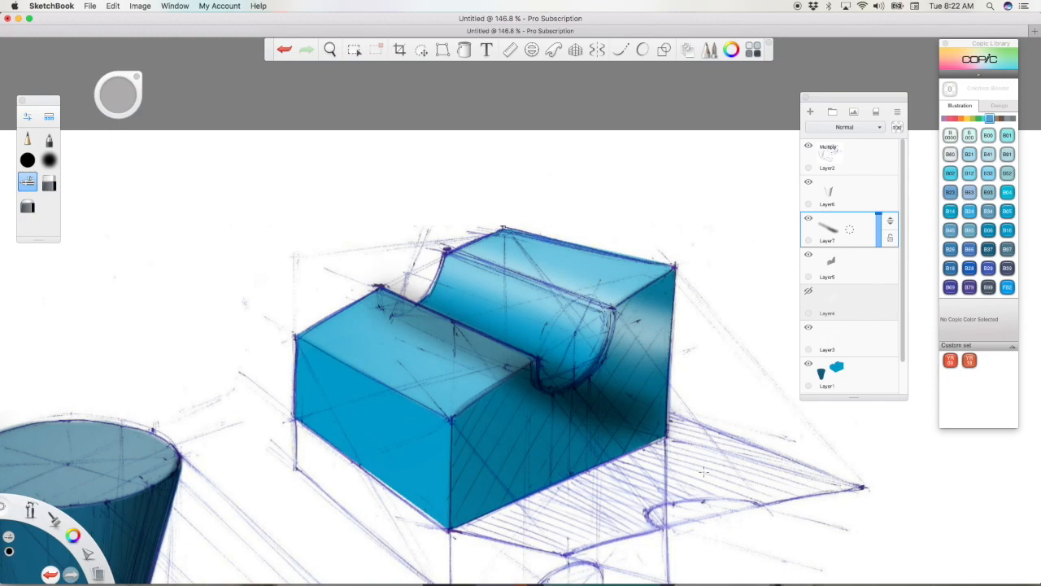
{"action": "left_click", "coordinate": [49, 184]}
{"action": "left_click", "coordinate": [50, 185]}
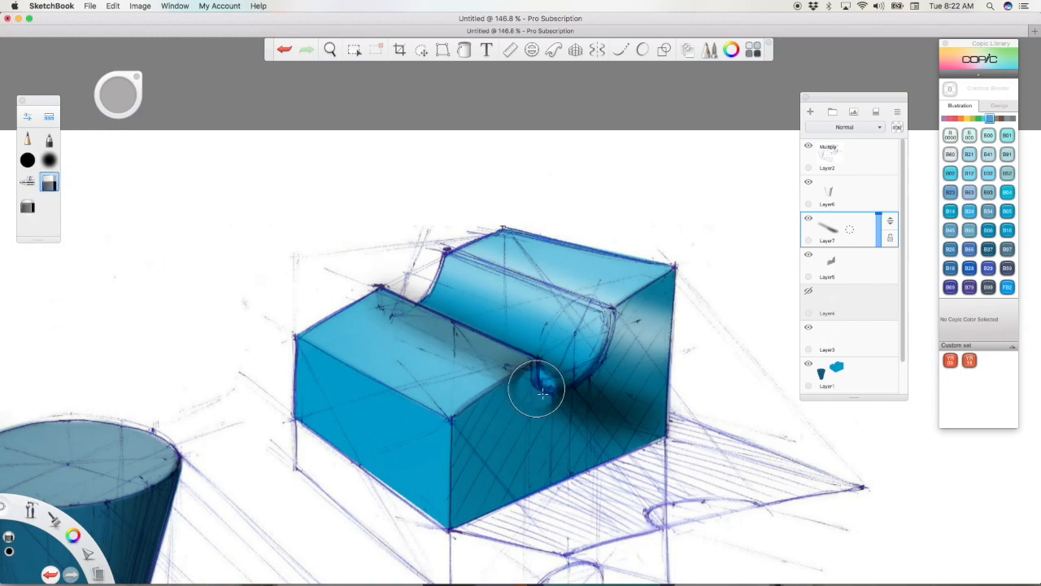
{"action": "left_click_drag", "start_coordinate": [539, 379], "coordinate": [499, 365]}
{"action": "left_click_drag", "start_coordinate": [124, 102], "coordinate": [128, 102]}
{"action": "mouse_move", "coordinate": [439, 316]}
{"action": "left_mouse_down"}
{"action": "mouse_move", "coordinate": [396, 309]}
{"action": "mouse_move", "coordinate": [503, 363]}
{"action": "left_mouse_up"}
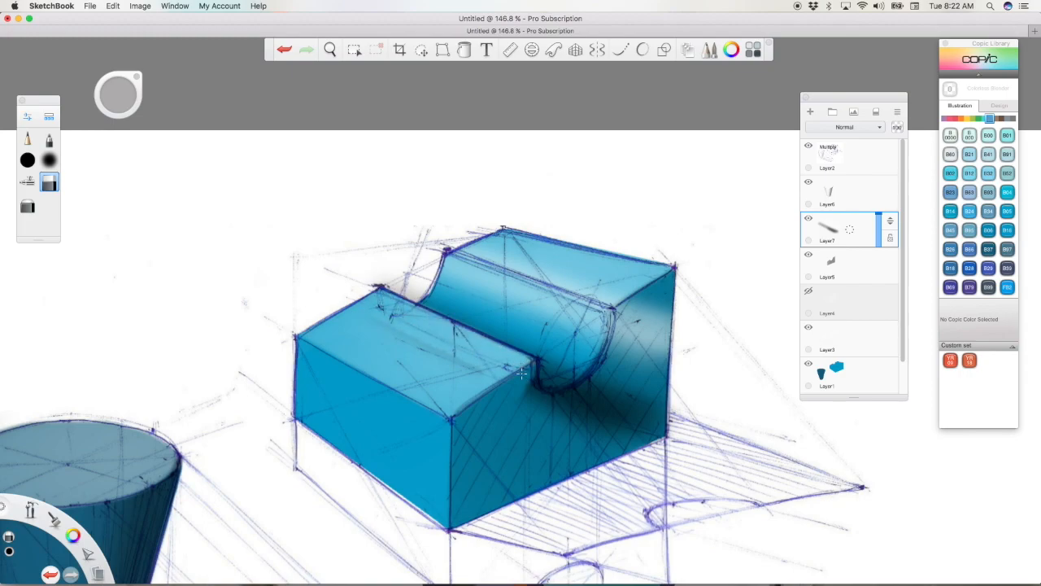
Erase the airbrush overspray from the block's right side face and raised rear top
{"action": "mouse_move", "coordinate": [525, 385]}
{"action": "left_mouse_down"}
{"action": "mouse_move", "coordinate": [543, 403]}
{"action": "mouse_move", "coordinate": [588, 400]}
{"action": "mouse_move", "coordinate": [629, 334]}
{"action": "mouse_move", "coordinate": [632, 300]}
{"action": "left_mouse_up"}
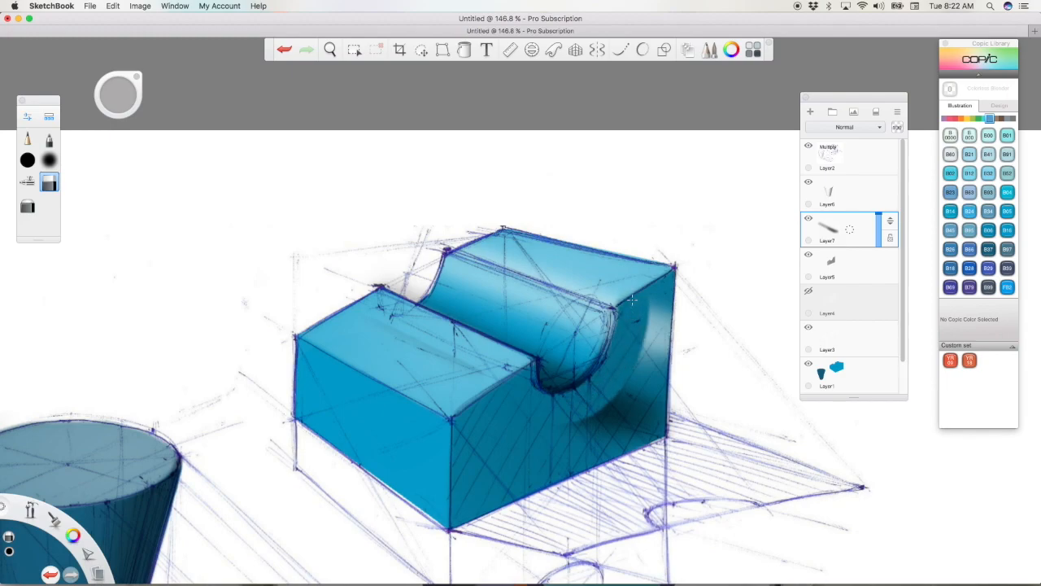
{"action": "left_click_drag", "start_coordinate": [439, 227], "coordinate": [668, 302]}
{"action": "mouse_move", "coordinate": [497, 249]}
{"action": "left_mouse_down"}
{"action": "mouse_move", "coordinate": [672, 309]}
{"action": "mouse_move", "coordinate": [661, 354]}
{"action": "mouse_move", "coordinate": [618, 407]}
{"action": "mouse_move", "coordinate": [642, 440]}
{"action": "left_mouse_up"}
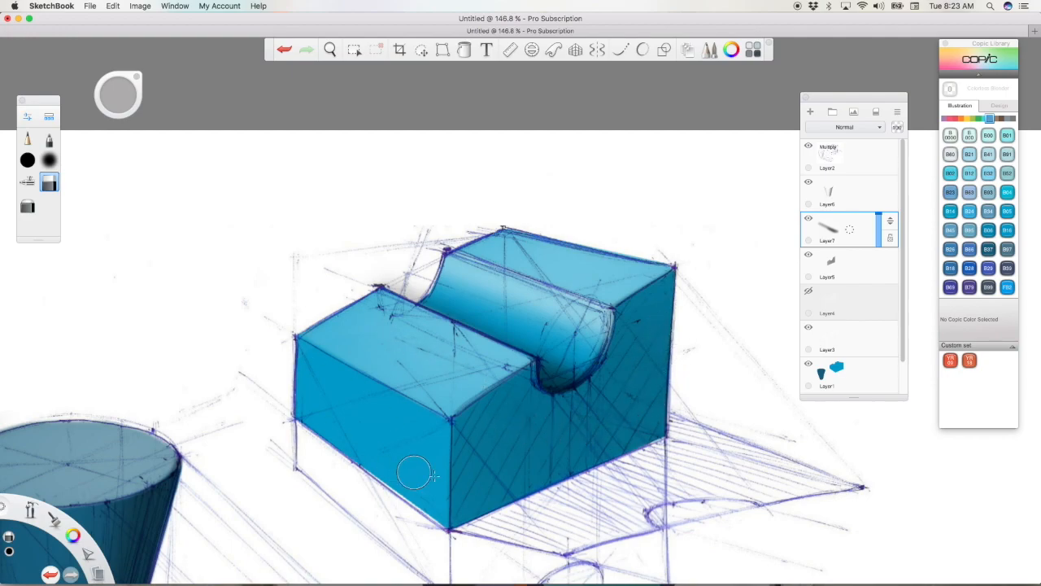
Add a new layer and place it between Layer5 and the hidden Layer4
{"action": "key", "text": "space"}
{"action": "left_click_drag", "start_coordinate": [543, 363], "coordinate": [546, 322]}
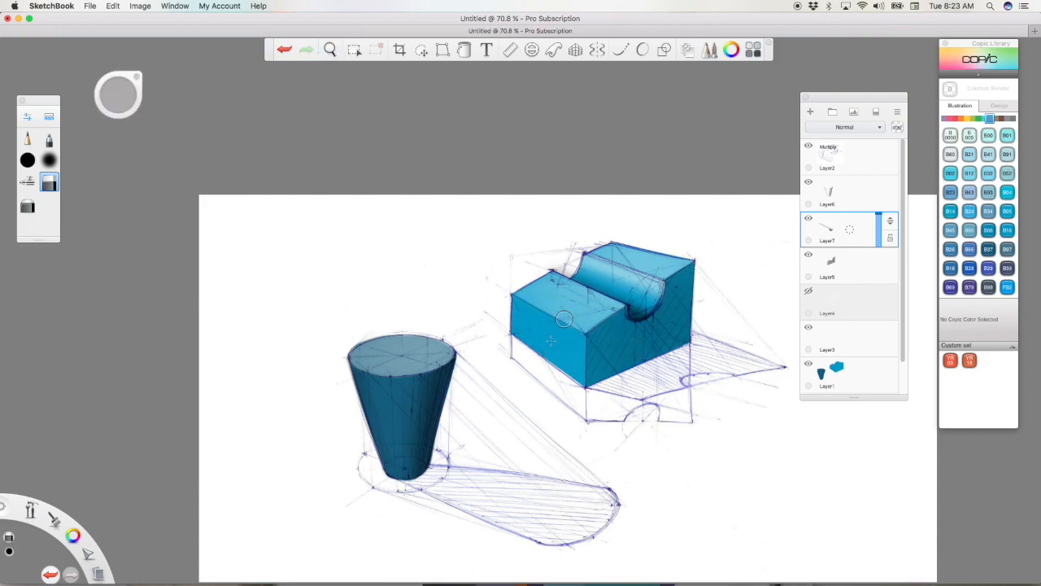
{"action": "left_click", "coordinate": [862, 236]}
{"action": "left_click", "coordinate": [865, 215]}
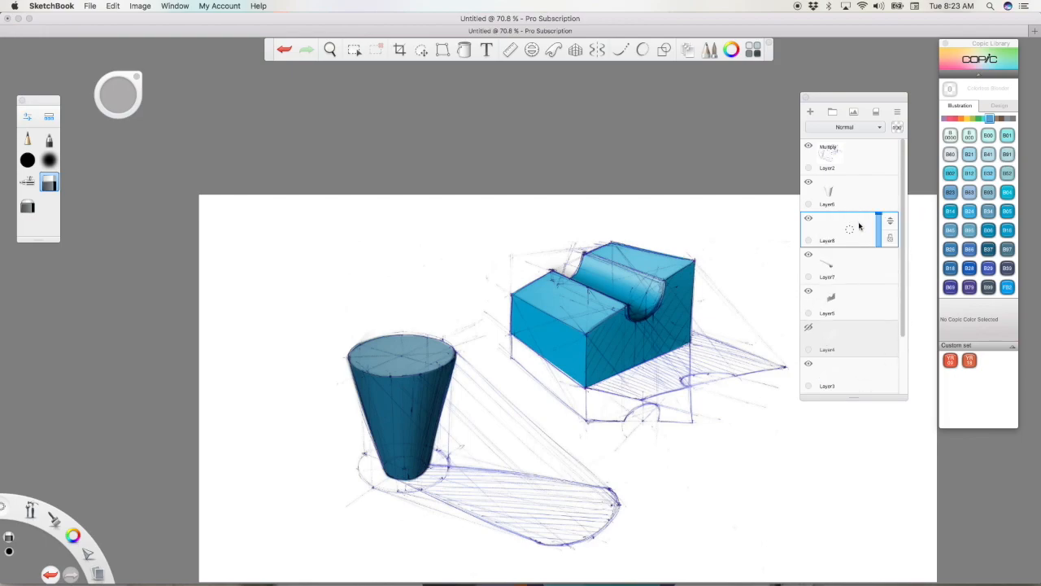
{"action": "left_click_drag", "start_coordinate": [892, 222], "coordinate": [896, 335]}
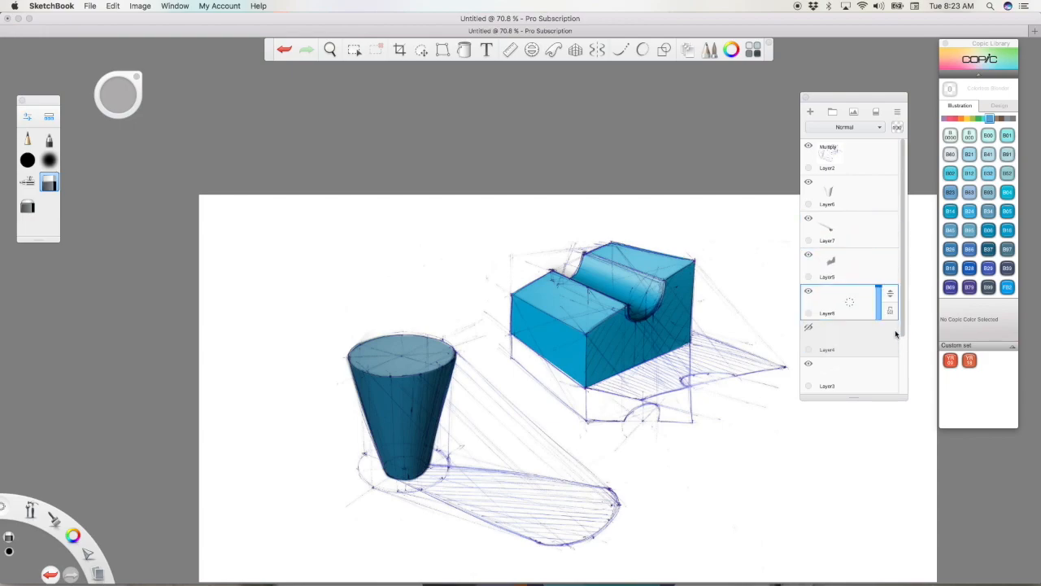
Reduce the new layer's opacity and paint solid black cast shadows over the hatched ground areas of the block and cup
{"action": "left_click", "coordinate": [29, 160]}
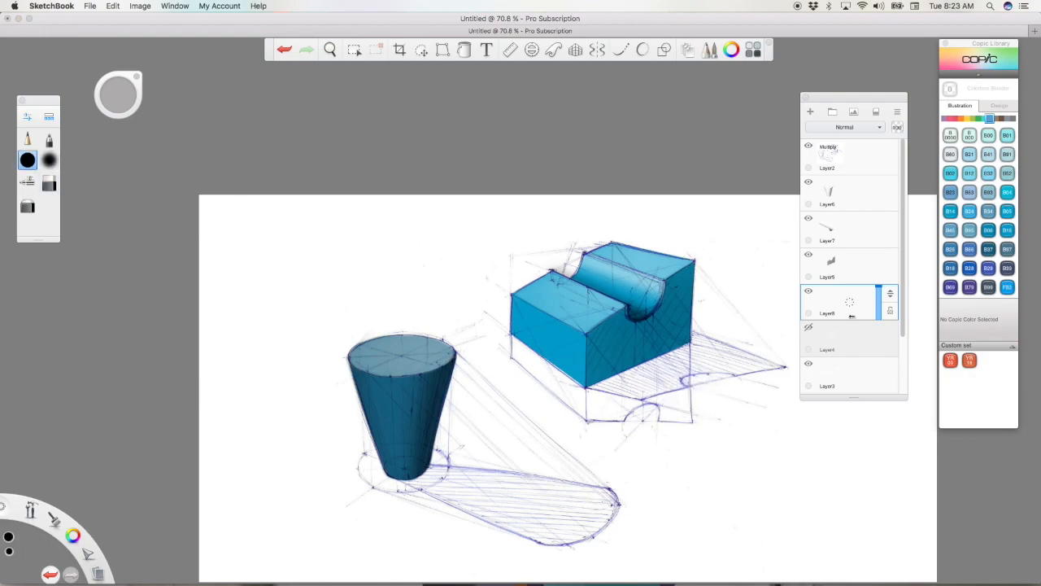
{"action": "left_click_drag", "start_coordinate": [882, 289], "coordinate": [881, 301]}
{"action": "mouse_move", "coordinate": [593, 383]}
{"action": "left_mouse_down"}
{"action": "mouse_move", "coordinate": [706, 339]}
{"action": "mouse_move", "coordinate": [643, 377]}
{"action": "mouse_move", "coordinate": [784, 357]}
{"action": "left_mouse_up"}
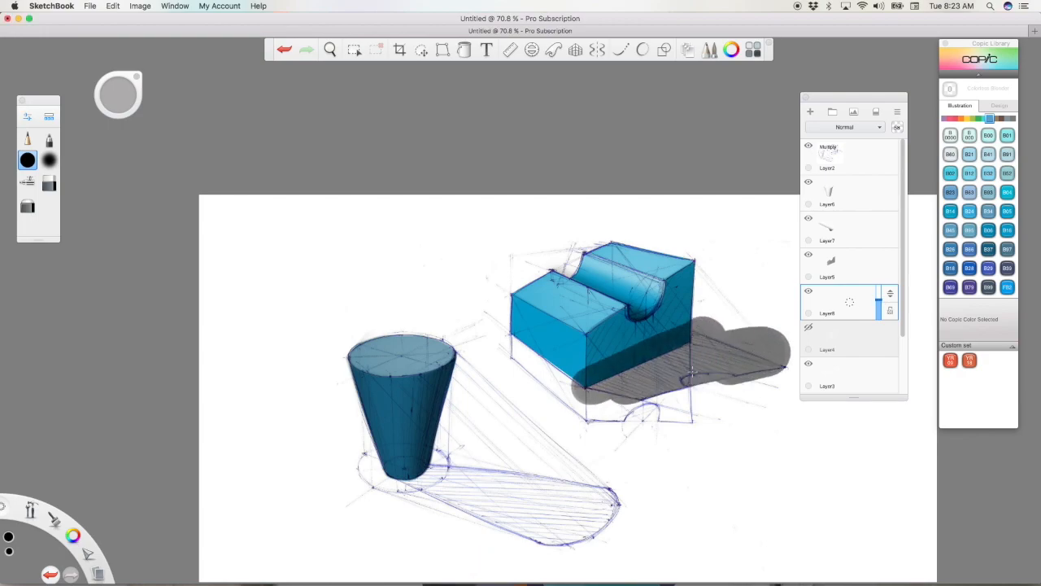
{"action": "mouse_move", "coordinate": [430, 476]}
{"action": "left_mouse_down"}
{"action": "mouse_move", "coordinate": [611, 510]}
{"action": "mouse_move", "coordinate": [593, 527]}
{"action": "mouse_move", "coordinate": [441, 487]}
{"action": "mouse_move", "coordinate": [566, 544]}
{"action": "mouse_move", "coordinate": [577, 519]}
{"action": "left_mouse_up"}
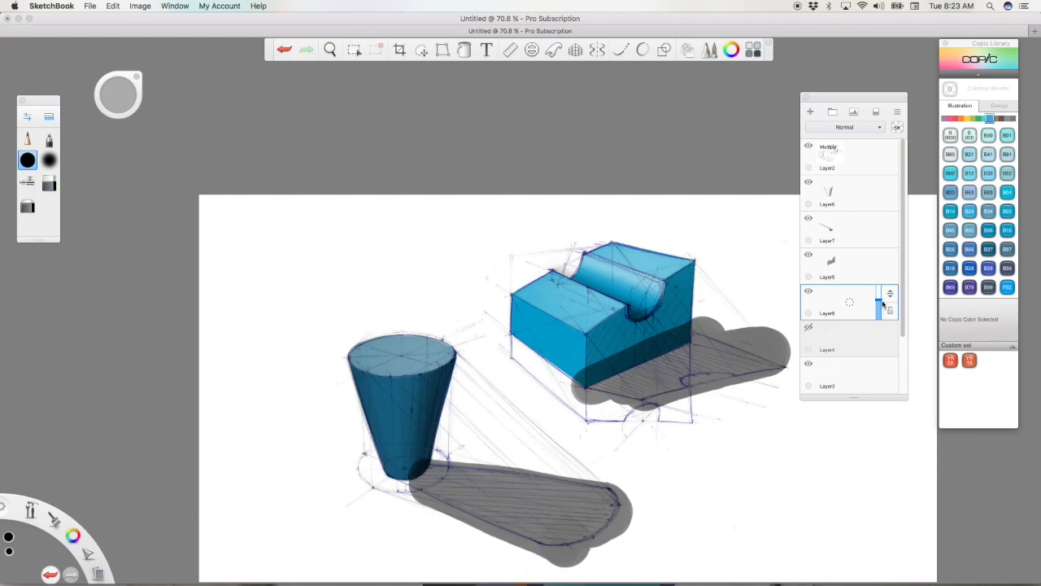
{"action": "left_click_drag", "start_coordinate": [879, 307], "coordinate": [879, 298]}
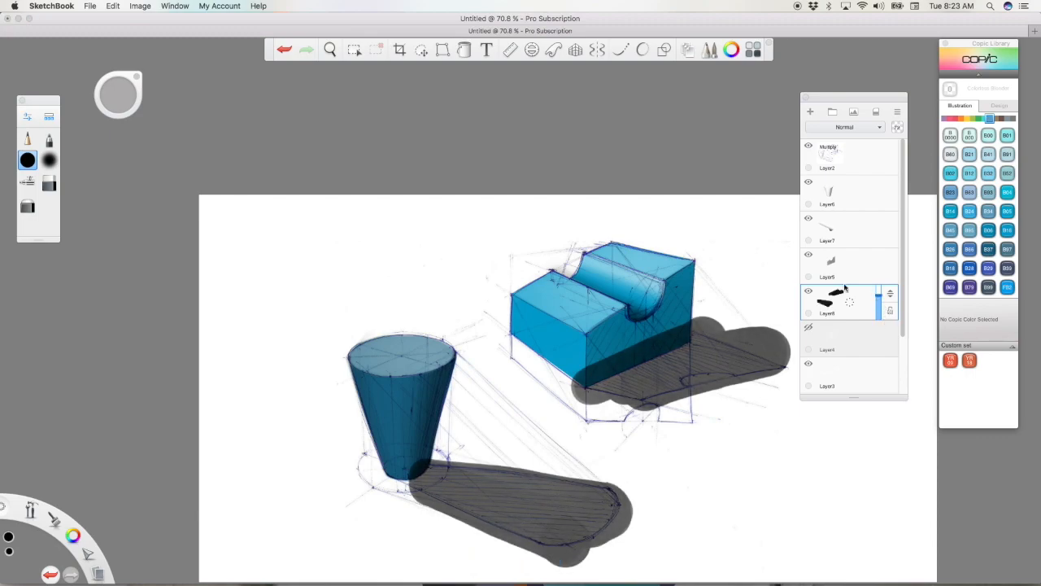
Erase the shadow paint overlapping the block's faces and spilling past the front edge of its cast shadow
{"action": "left_click", "coordinate": [50, 185]}
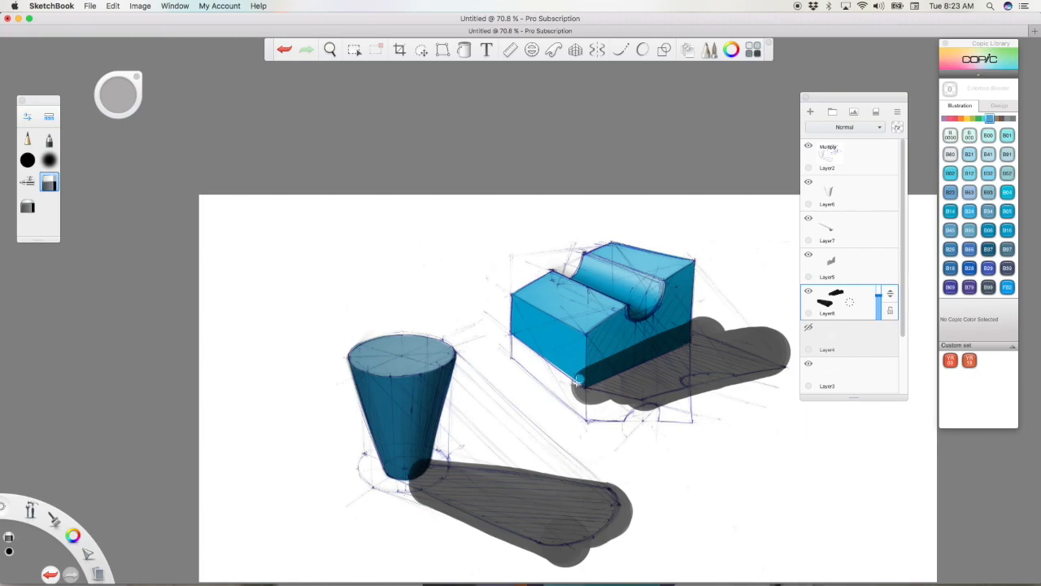
{"action": "left_click_drag", "start_coordinate": [580, 377], "coordinate": [682, 330]}
{"action": "left_click_drag", "start_coordinate": [612, 372], "coordinate": [673, 340]}
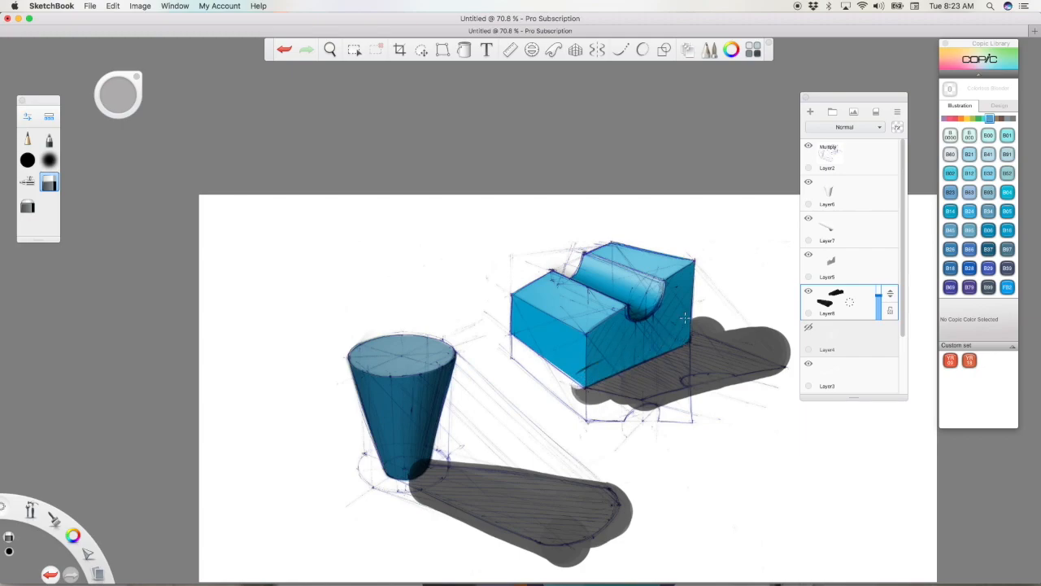
{"action": "mouse_move", "coordinate": [557, 395]}
{"action": "left_mouse_down"}
{"action": "mouse_move", "coordinate": [634, 406]}
{"action": "mouse_move", "coordinate": [585, 394]}
{"action": "mouse_move", "coordinate": [675, 401]}
{"action": "mouse_move", "coordinate": [648, 410]}
{"action": "left_mouse_up"}
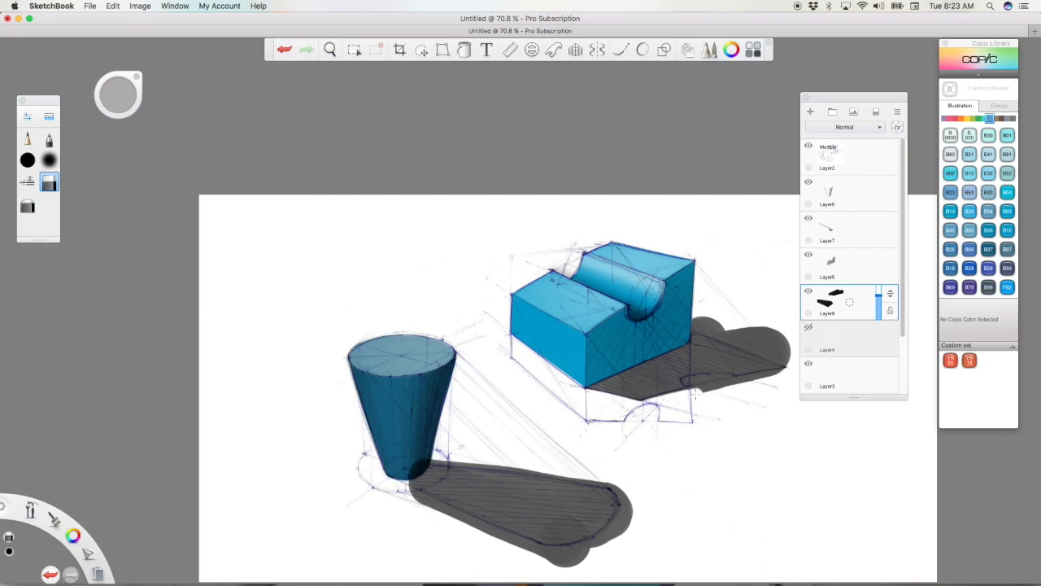
Erase the curved notch cutout in the block's cast shadow and trim its far end to the sketched outline
{"action": "left_click_drag", "start_coordinate": [689, 380], "coordinate": [715, 378]}
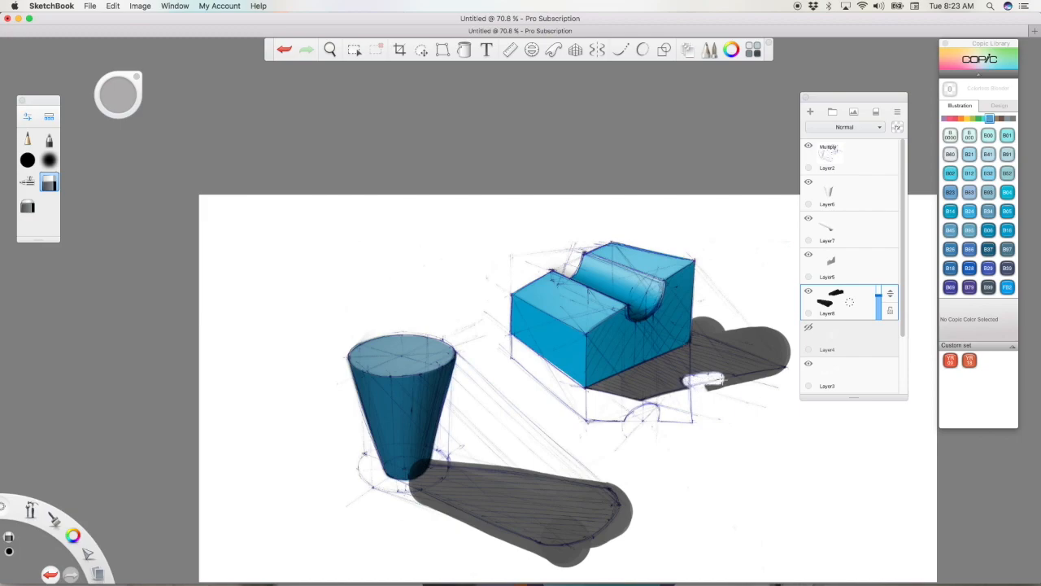
{"action": "key", "text": "super+z"}
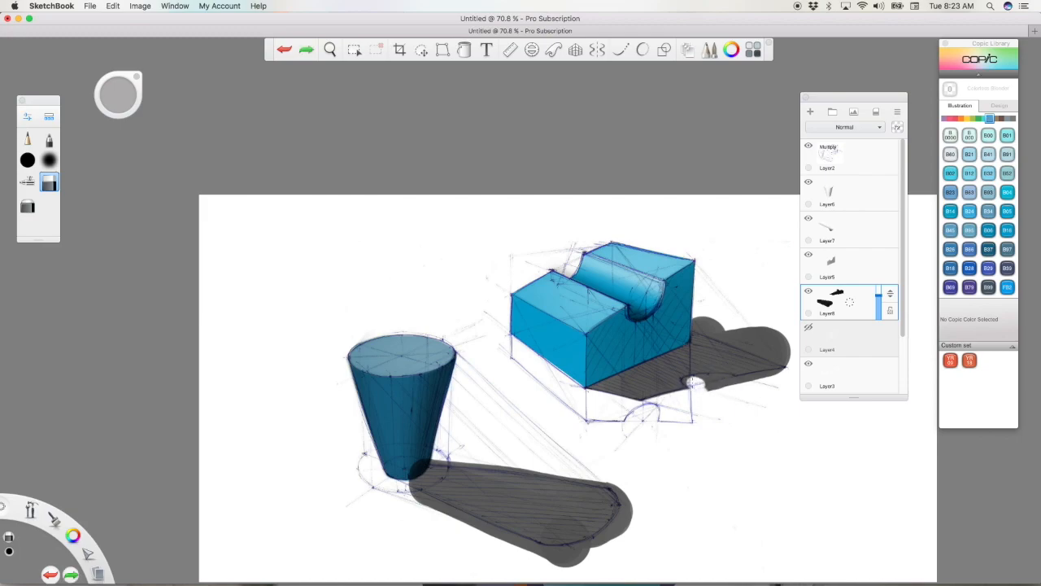
{"action": "left_click_drag", "start_coordinate": [690, 383], "coordinate": [726, 379]}
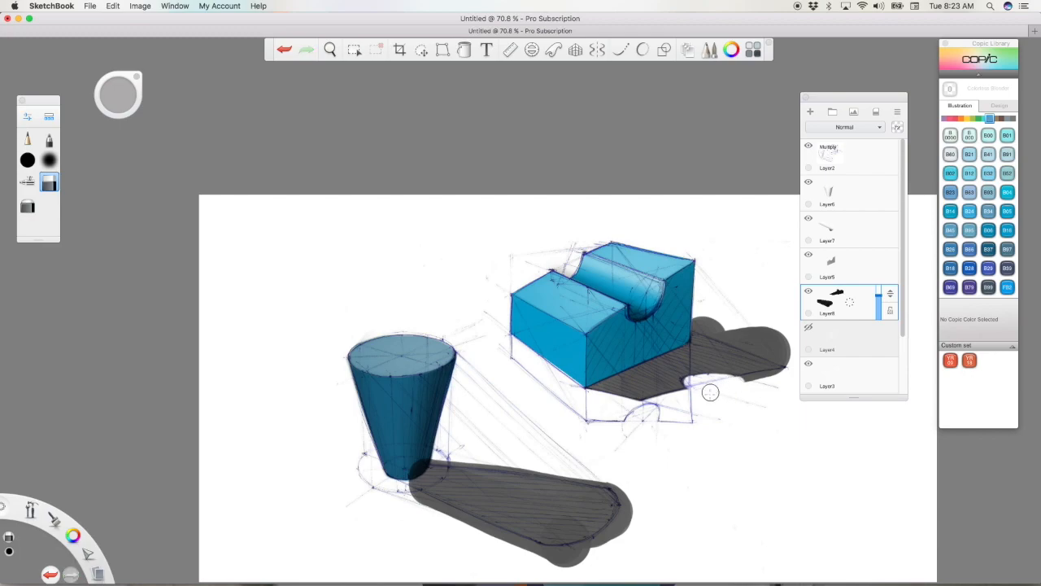
{"action": "key", "text": "space"}
{"action": "left_click_drag", "start_coordinate": [768, 411], "coordinate": [617, 470]}
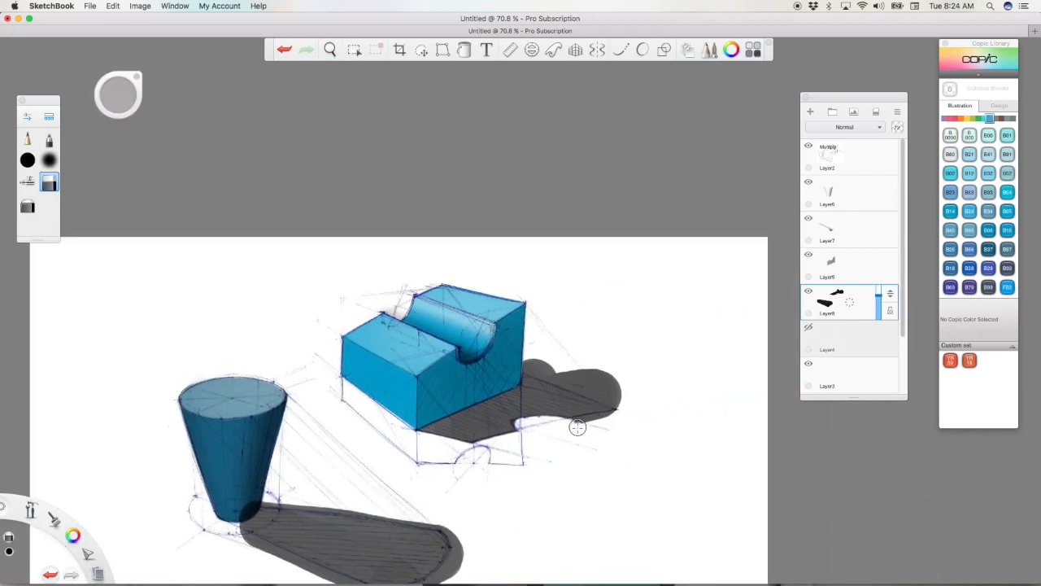
{"action": "mouse_move", "coordinate": [601, 369]}
{"action": "left_mouse_down"}
{"action": "mouse_move", "coordinate": [541, 362]}
{"action": "mouse_move", "coordinate": [600, 387]}
{"action": "mouse_move", "coordinate": [518, 363]}
{"action": "mouse_move", "coordinate": [633, 403]}
{"action": "mouse_move", "coordinate": [509, 360]}
{"action": "mouse_move", "coordinate": [629, 390]}
{"action": "left_mouse_up"}
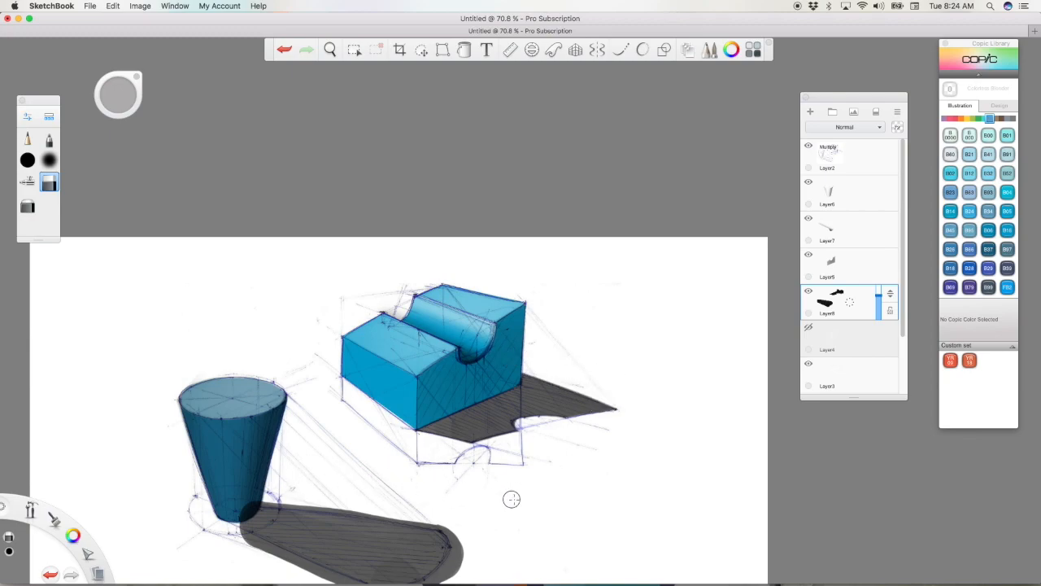
Erase the excess paint around the cup's cast shadow up to its sketched outline
{"action": "key", "text": "space"}
{"action": "left_click_drag", "start_coordinate": [516, 475], "coordinate": [585, 369]}
{"action": "mouse_move", "coordinate": [297, 365]}
{"action": "left_mouse_down"}
{"action": "mouse_move", "coordinate": [492, 379]}
{"action": "mouse_move", "coordinate": [512, 398]}
{"action": "left_mouse_up"}
{"action": "mouse_move", "coordinate": [281, 408]}
{"action": "left_mouse_down"}
{"action": "mouse_move", "coordinate": [465, 492]}
{"action": "mouse_move", "coordinate": [401, 450]}
{"action": "left_mouse_up"}
{"action": "left_click_drag", "start_coordinate": [465, 481], "coordinate": [289, 400]}
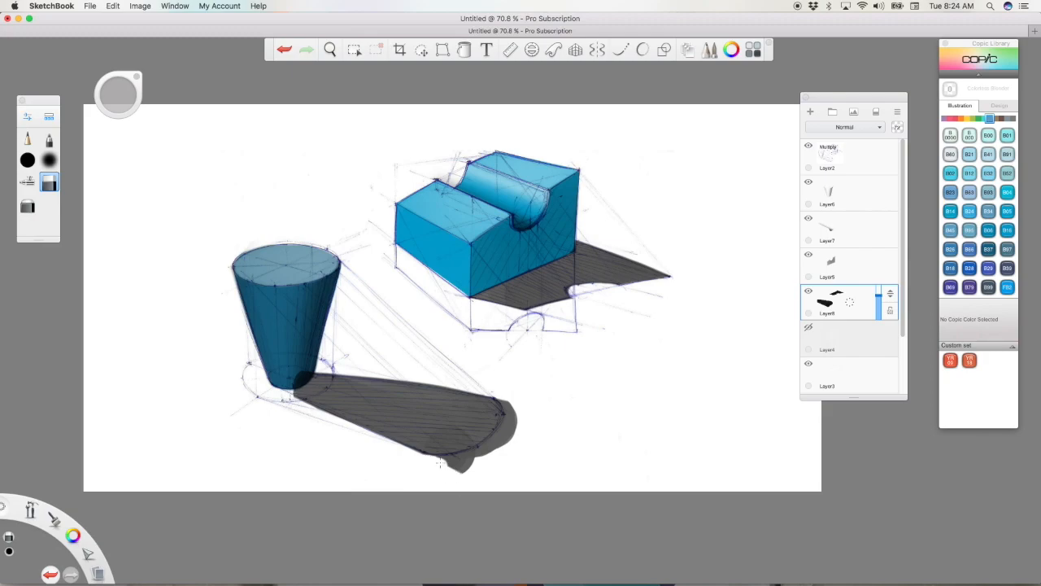
{"action": "left_click_drag", "start_coordinate": [437, 462], "coordinate": [467, 468]}
{"action": "left_click_drag", "start_coordinate": [518, 432], "coordinate": [470, 457]}
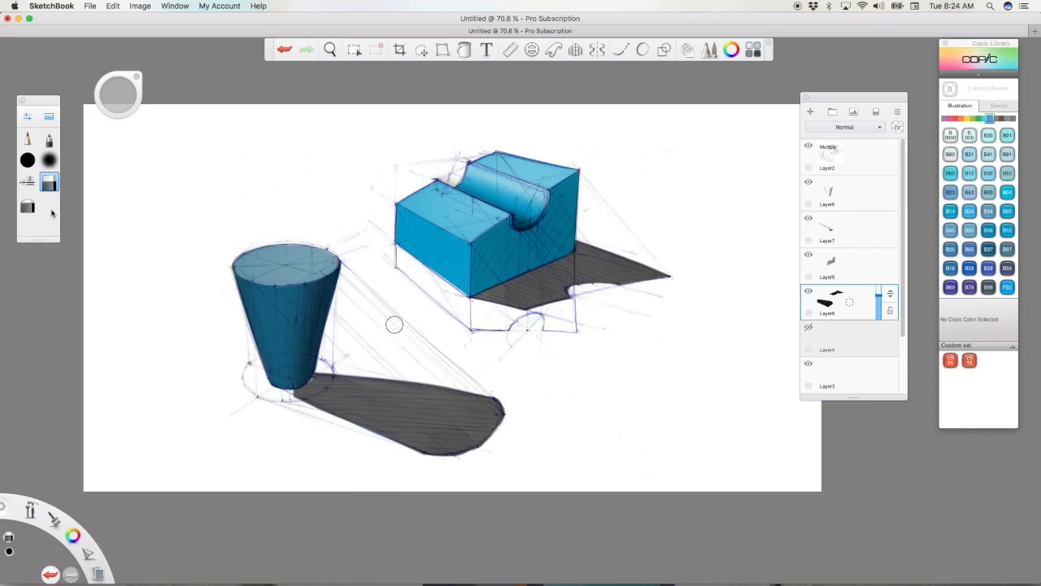
Repaint the cup's cast shadow in solid black, extending it around the cup's base and along its length
{"action": "left_click", "coordinate": [27, 160]}
{"action": "mouse_move", "coordinate": [290, 391]}
{"action": "left_mouse_down"}
{"action": "mouse_move", "coordinate": [301, 387]}
{"action": "mouse_move", "coordinate": [280, 385]}
{"action": "mouse_move", "coordinate": [312, 375]}
{"action": "left_mouse_up"}
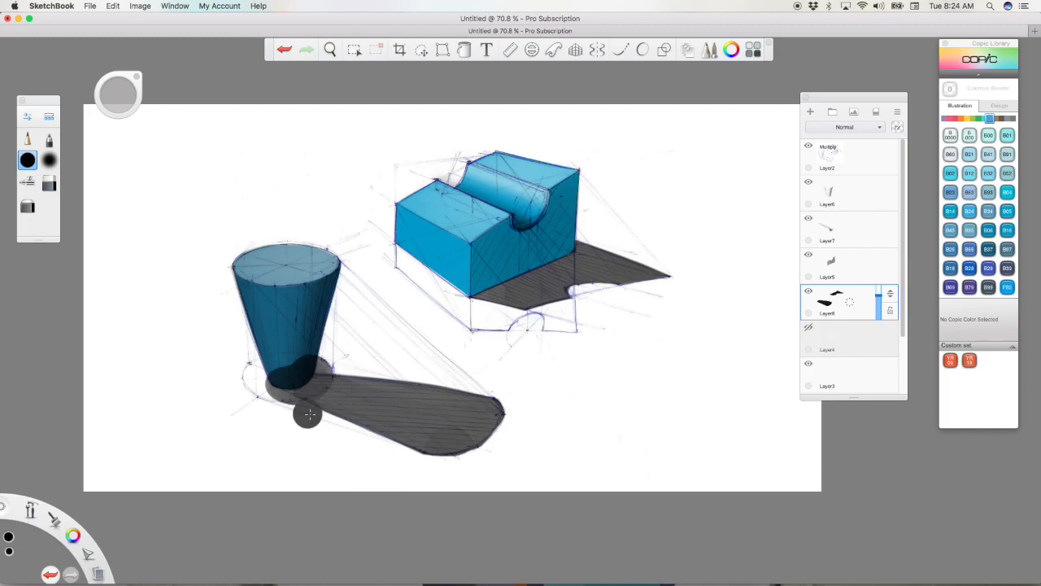
{"action": "key", "text": "super+z"}
{"action": "mouse_move", "coordinate": [293, 388]}
{"action": "left_mouse_down"}
{"action": "mouse_move", "coordinate": [280, 381]}
{"action": "mouse_move", "coordinate": [336, 370]}
{"action": "left_mouse_up"}
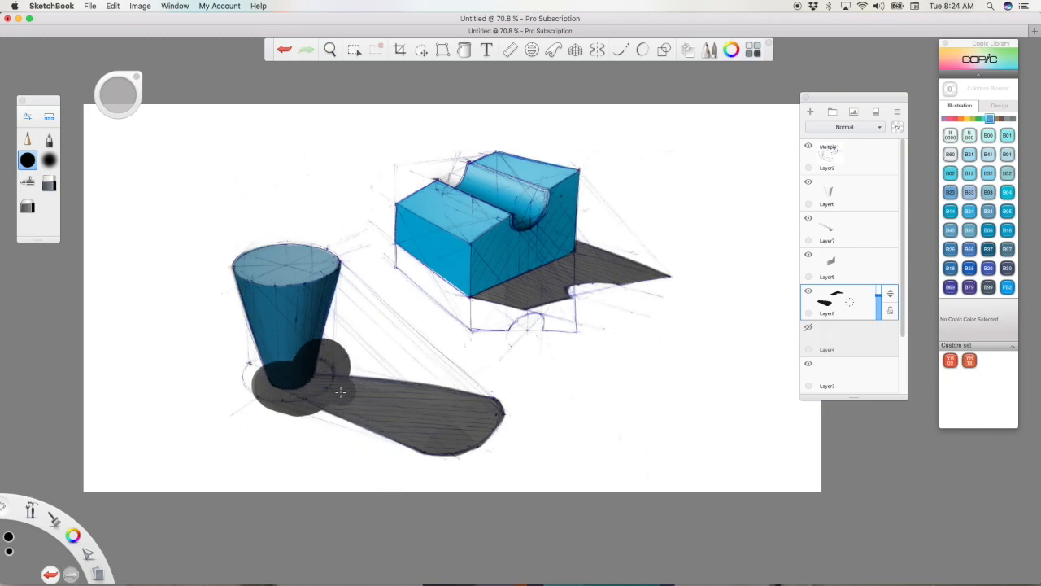
{"action": "mouse_move", "coordinate": [384, 399]}
{"action": "left_mouse_down"}
{"action": "mouse_move", "coordinate": [485, 420]}
{"action": "mouse_move", "coordinate": [448, 437]}
{"action": "mouse_move", "coordinate": [306, 389]}
{"action": "mouse_move", "coordinate": [481, 415]}
{"action": "left_mouse_up"}
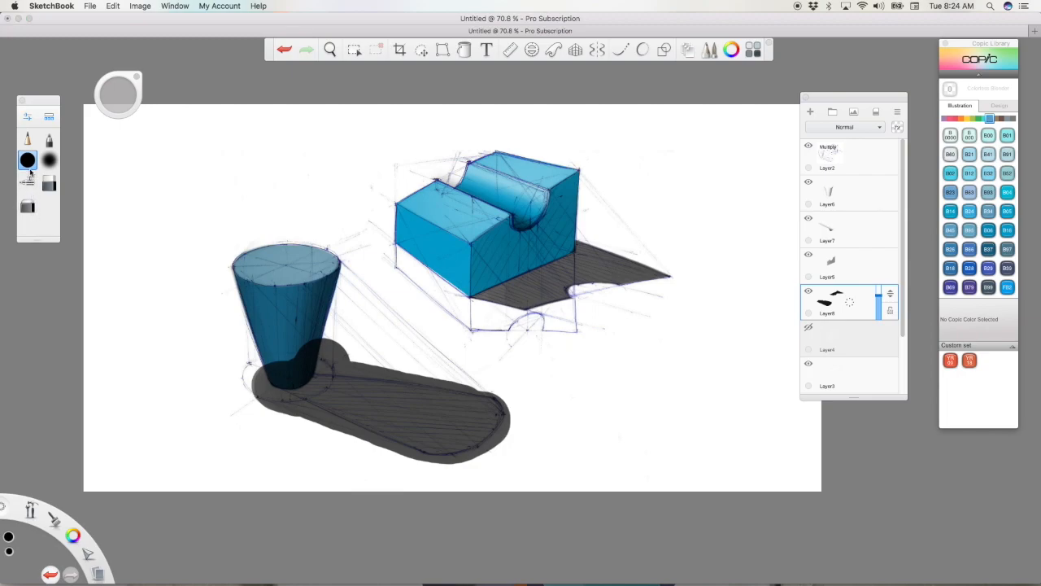
Erase the repainted shadow's spill along both long edges, around the rounded end and over the cup's base
{"action": "left_click", "coordinate": [51, 187]}
{"action": "left_click_drag", "start_coordinate": [318, 362], "coordinate": [530, 390]}
{"action": "mouse_move", "coordinate": [357, 370]}
{"action": "left_mouse_down"}
{"action": "mouse_move", "coordinate": [295, 360]}
{"action": "mouse_move", "coordinate": [365, 347]}
{"action": "left_mouse_up"}
{"action": "left_click_drag", "start_coordinate": [256, 395], "coordinate": [366, 441]}
{"action": "left_click_drag", "start_coordinate": [254, 388], "coordinate": [452, 482]}
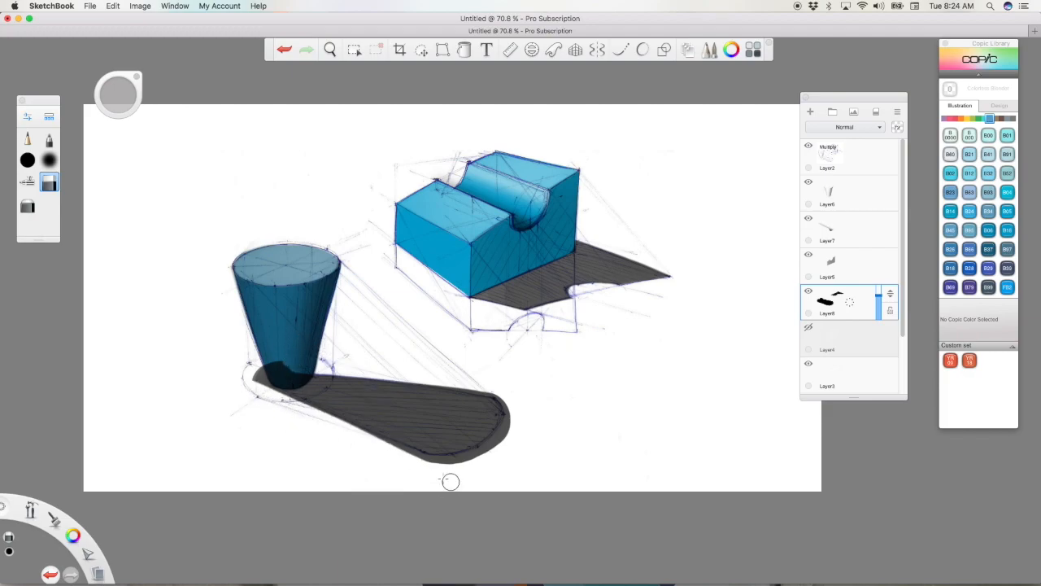
{"action": "left_click_drag", "start_coordinate": [298, 405], "coordinate": [456, 480]}
{"action": "mouse_move", "coordinate": [245, 387]}
{"action": "left_mouse_down"}
{"action": "mouse_move", "coordinate": [448, 465]}
{"action": "mouse_move", "coordinate": [425, 463]}
{"action": "mouse_move", "coordinate": [480, 453]}
{"action": "left_mouse_up"}
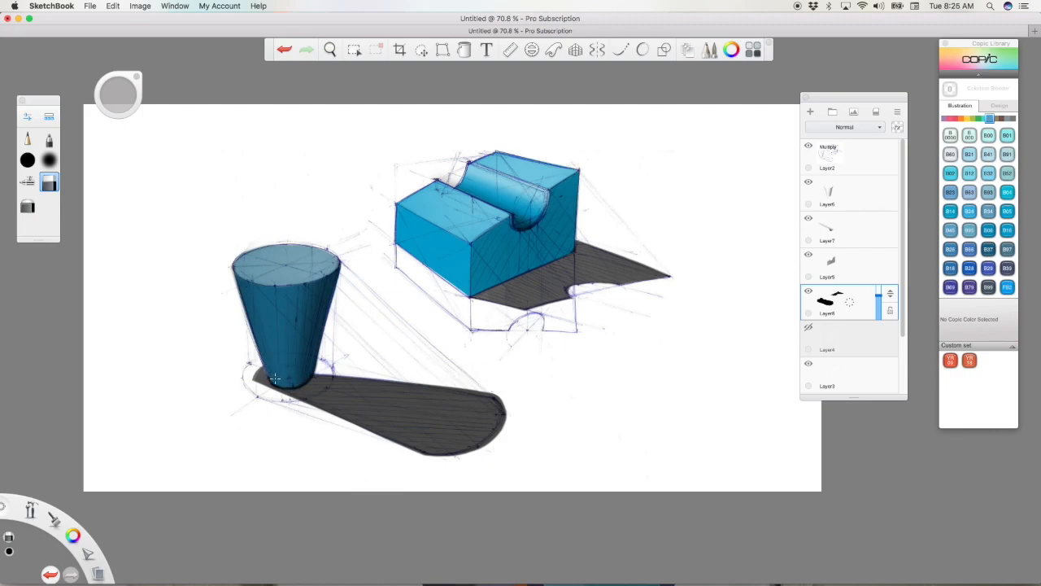
{"action": "mouse_move", "coordinate": [302, 375]}
{"action": "left_mouse_down"}
{"action": "mouse_move", "coordinate": [257, 370]}
{"action": "mouse_move", "coordinate": [260, 384]}
{"action": "left_mouse_up"}
Add a new layer above the Multiply sketch layer and set up a white pen for highlights, undoing the trial mark
{"action": "key", "text": "space"}
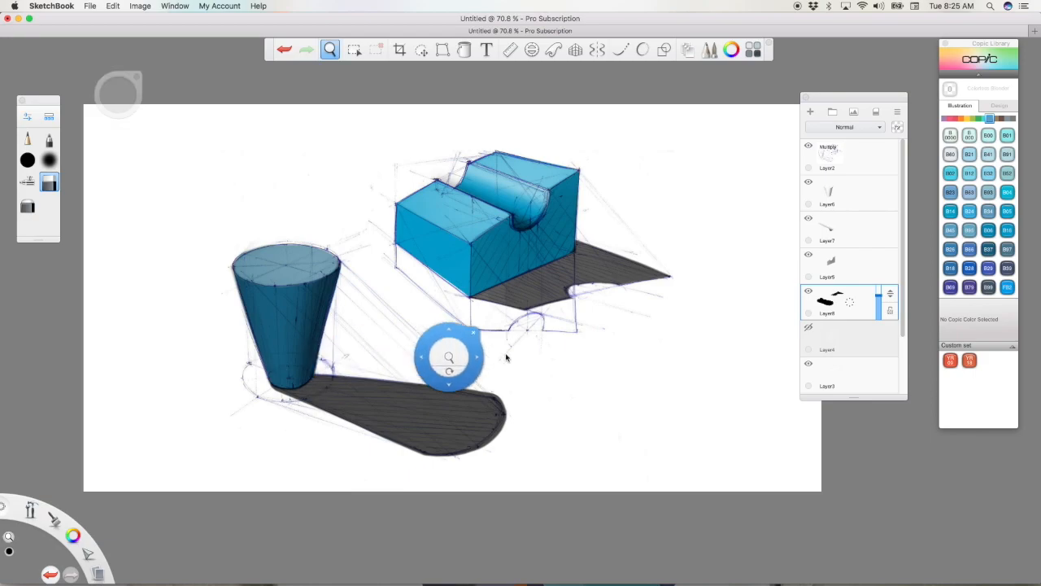
{"action": "left_click_drag", "start_coordinate": [528, 355], "coordinate": [598, 400]}
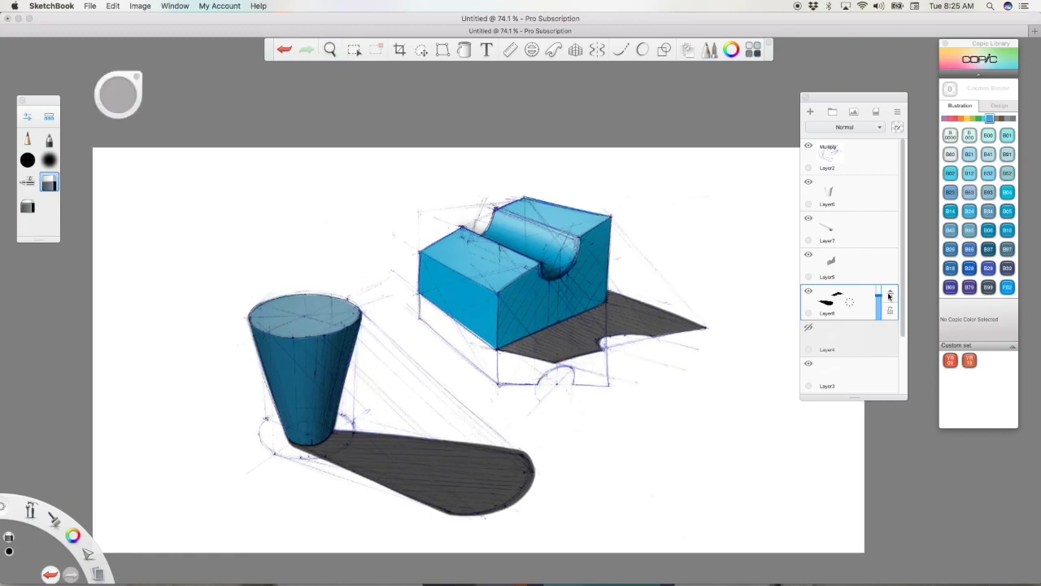
{"action": "left_click", "coordinate": [865, 159]}
{"action": "left_click", "coordinate": [865, 126]}
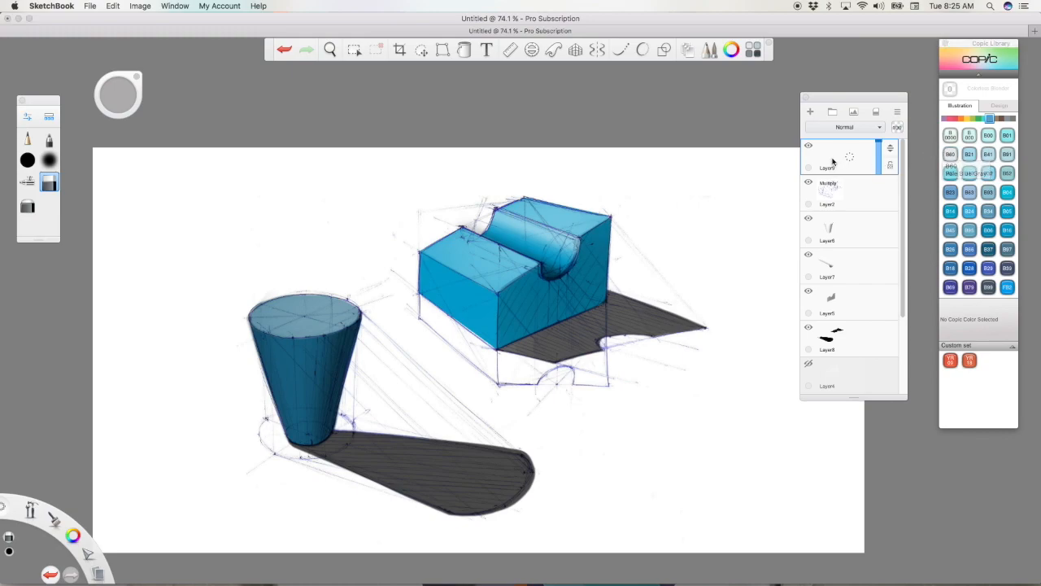
{"action": "left_click_drag", "start_coordinate": [73, 535], "coordinate": [104, 558]}
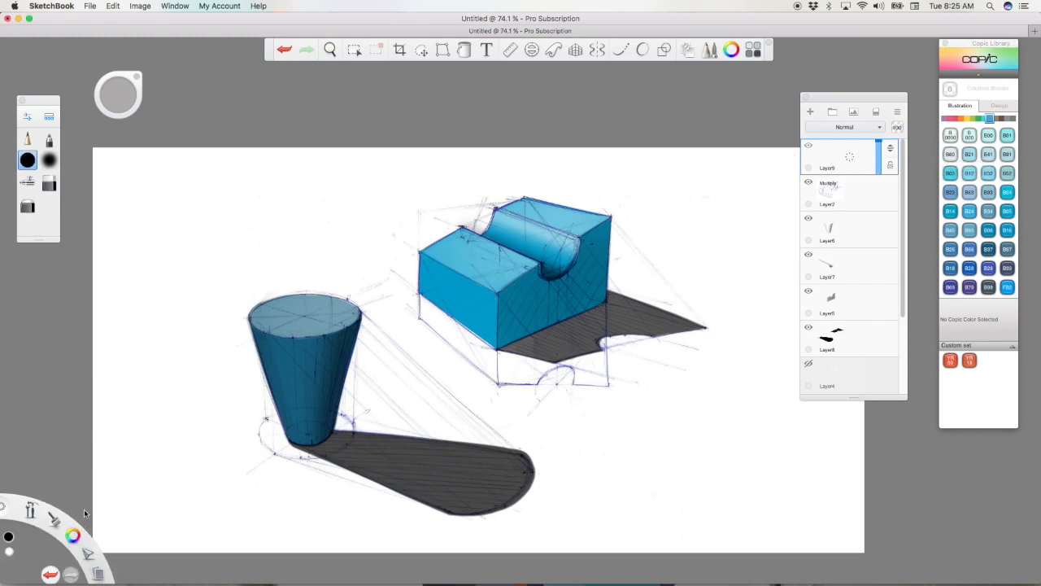
{"action": "left_click", "coordinate": [49, 139]}
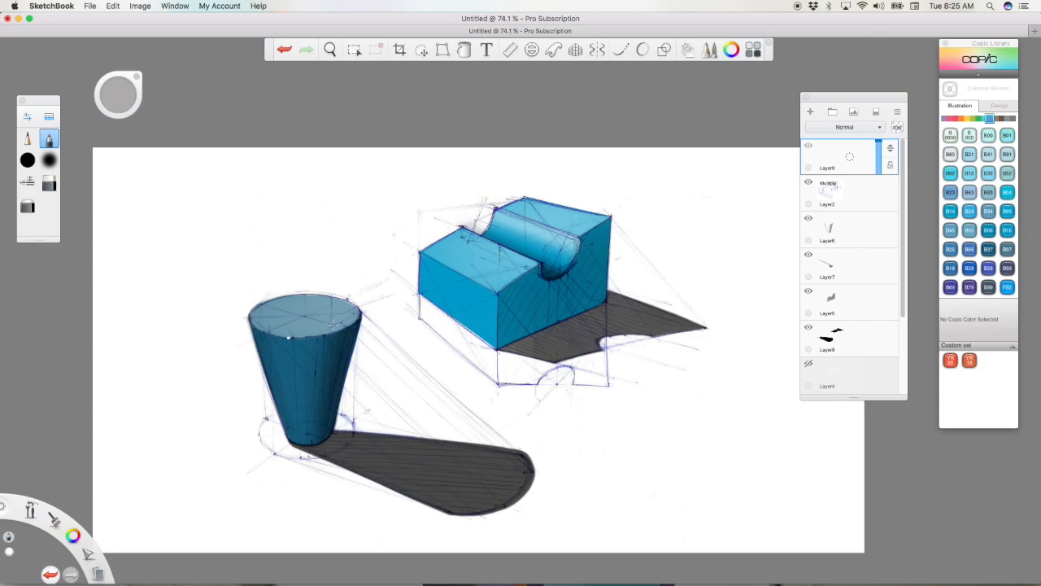
{"action": "key", "text": "super+z"}
Fit an ellipse guide to the cup's rim and draw a thin white highlight along its front edge
{"action": "left_click", "coordinate": [531, 49]}
{"action": "left_click_drag", "start_coordinate": [520, 314], "coordinate": [296, 316]}
{"action": "left_click_drag", "start_coordinate": [111, 317], "coordinate": [213, 316]}
{"action": "left_click_drag", "start_coordinate": [296, 273], "coordinate": [296, 269]}
{"action": "left_click_drag", "start_coordinate": [212, 316], "coordinate": [219, 317]}
{"action": "left_click_drag", "start_coordinate": [296, 317], "coordinate": [356, 319]}
{"action": "left_click", "coordinate": [301, 360]}
Draw thin white highlights on the block along the notch's upper edge and at the front top corner
{"action": "key", "text": "space"}
{"action": "left_click_drag", "start_coordinate": [514, 289], "coordinate": [439, 439]}
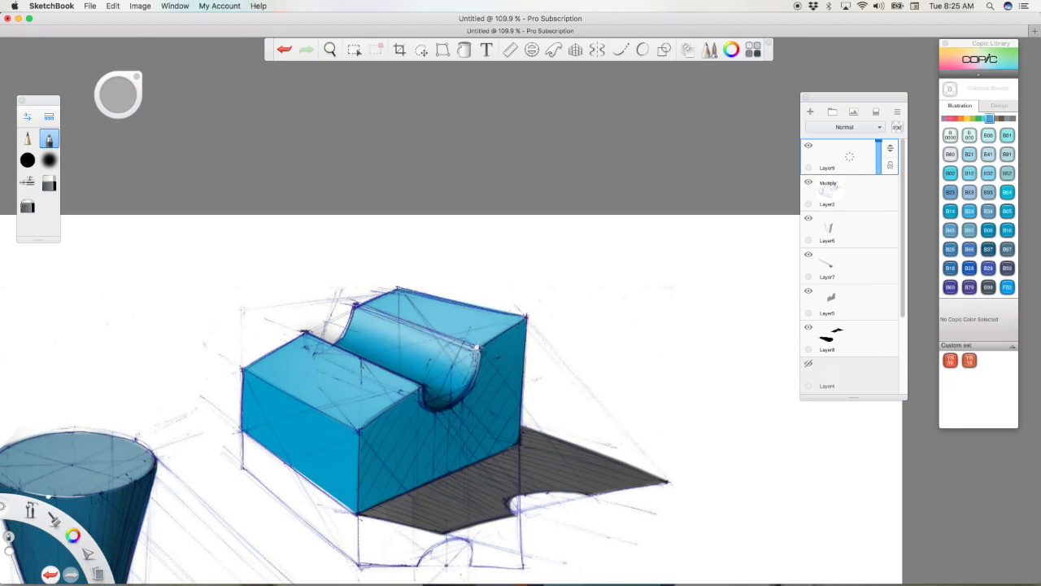
{"action": "key", "text": "super+z"}
{"action": "mouse_move", "coordinate": [477, 349]}
{"action": "left_mouse_down"}
{"action": "mouse_move", "coordinate": [438, 333]}
{"action": "mouse_move", "coordinate": [447, 336]}
{"action": "left_mouse_up"}
{"action": "mouse_move", "coordinate": [357, 429]}
{"action": "left_mouse_down"}
{"action": "mouse_move", "coordinate": [314, 405]}
{"action": "mouse_move", "coordinate": [328, 416]}
{"action": "left_mouse_up"}
{"action": "key", "text": "super+z"}
{"action": "key", "text": "super+z"}
{"action": "left_click_drag", "start_coordinate": [31, 508], "coordinate": [45, 424]}
{"action": "mouse_move", "coordinate": [453, 348]}
{"action": "left_mouse_down"}
{"action": "mouse_move", "coordinate": [385, 360]}
{"action": "mouse_move", "coordinate": [440, 329]}
{"action": "mouse_move", "coordinate": [478, 242]}
{"action": "mouse_move", "coordinate": [471, 236]}
{"action": "mouse_move", "coordinate": [497, 239]}
{"action": "mouse_move", "coordinate": [504, 220]}
{"action": "left_mouse_up"}
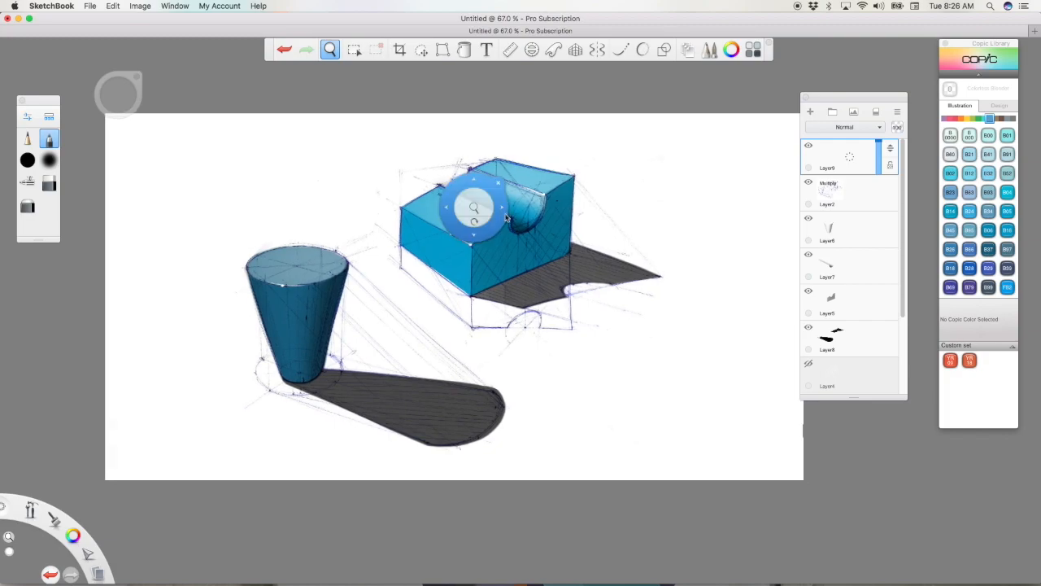
Switch to the pencil with black as its colour and undo the last two trial marks
{"action": "left_click", "coordinate": [499, 184]}
{"action": "left_click", "coordinate": [27, 140]}
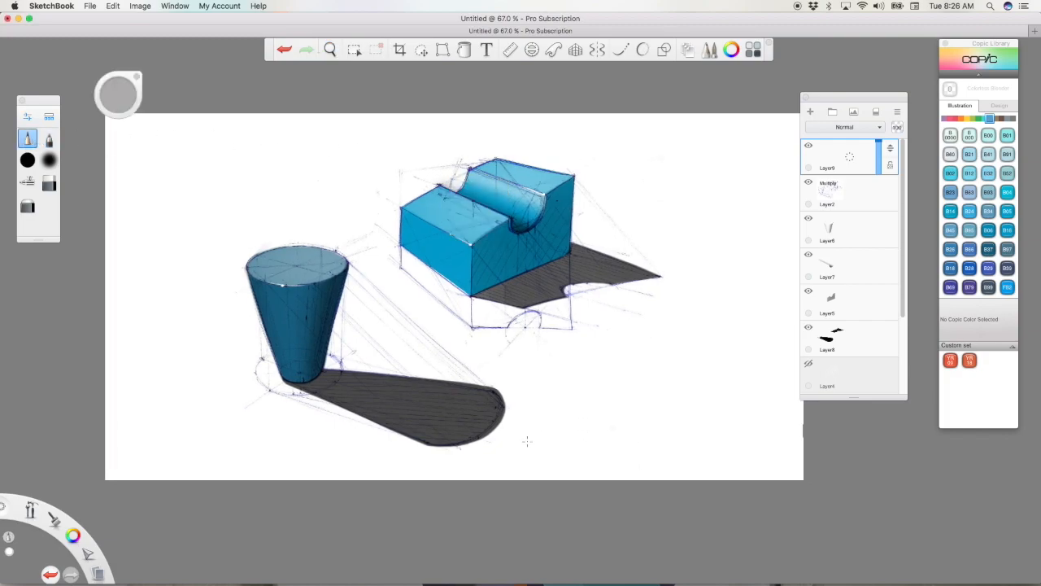
{"action": "left_click_drag", "start_coordinate": [73, 535], "coordinate": [75, 500]}
{"action": "key", "text": "super+z"}
{"action": "key", "text": "super+z"}
{"action": "key", "text": "space"}
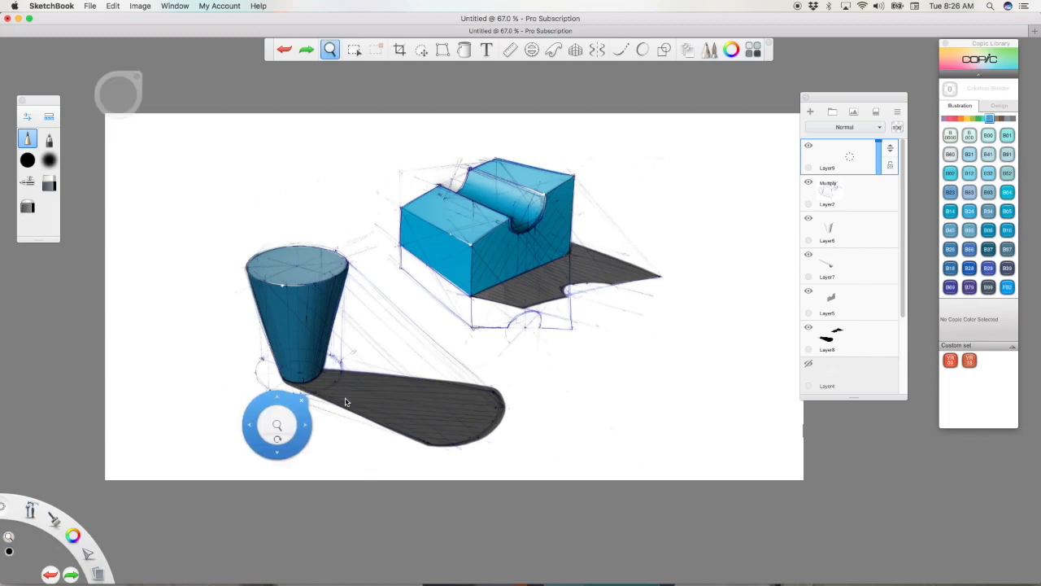
Draw two thin, roughly parallel horizontal guidelines for lettering in the blank area beside the rounded end of the cup's shadow
{"action": "left_click_drag", "start_coordinate": [570, 427], "coordinate": [615, 388]}
{"action": "key", "text": "space"}
{"action": "left_click_drag", "start_coordinate": [421, 366], "coordinate": [681, 373]}
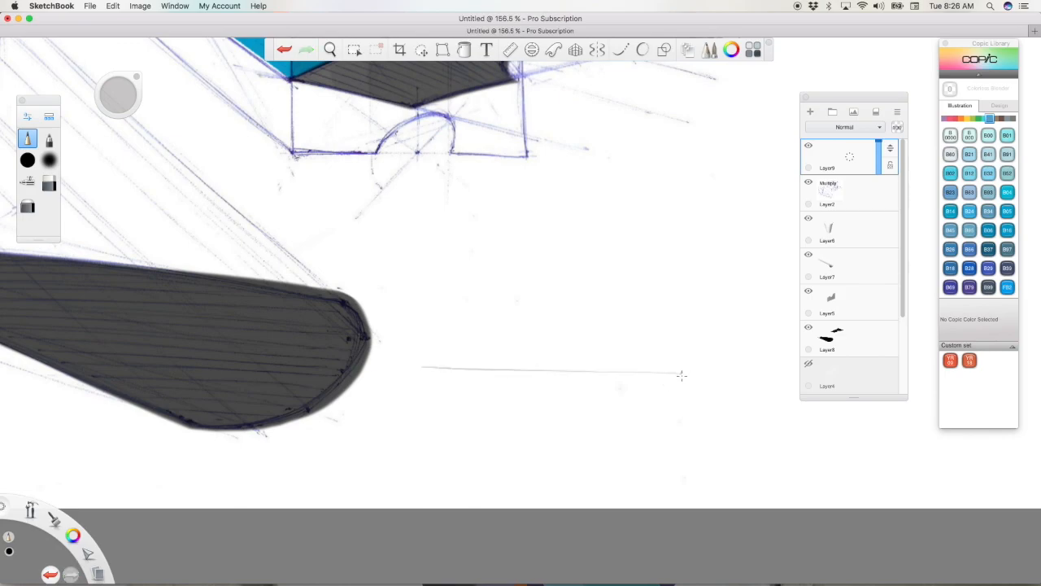
{"action": "left_click_drag", "start_coordinate": [420, 399], "coordinate": [705, 406]}
Hand-letter the artist's first name and last initial in black capitals between the two guidelines
{"action": "left_click_drag", "start_coordinate": [448, 369], "coordinate": [437, 397]}
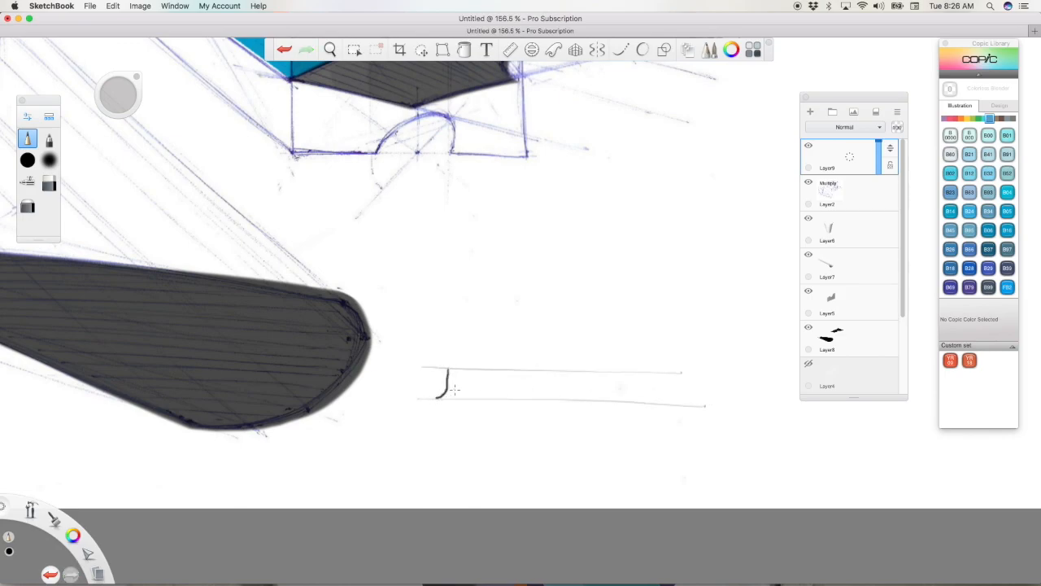
{"action": "mouse_move", "coordinate": [453, 397]}
{"action": "left_mouse_down"}
{"action": "mouse_move", "coordinate": [483, 399]}
{"action": "mouse_move", "coordinate": [489, 384]}
{"action": "mouse_move", "coordinate": [494, 399]}
{"action": "mouse_move", "coordinate": [512, 386]}
{"action": "mouse_move", "coordinate": [522, 398]}
{"action": "left_mouse_up"}
{"action": "mouse_move", "coordinate": [581, 374]}
{"action": "left_mouse_down"}
{"action": "mouse_move", "coordinate": [582, 403]}
{"action": "mouse_move", "coordinate": [593, 401]}
{"action": "mouse_move", "coordinate": [603, 373]}
{"action": "left_mouse_up"}
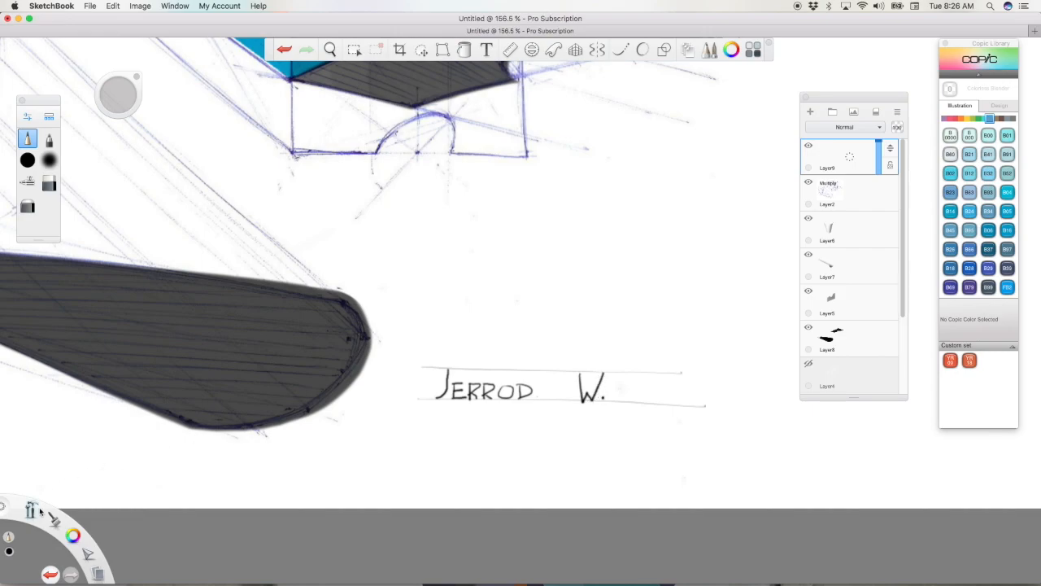
{"action": "key", "text": "space"}
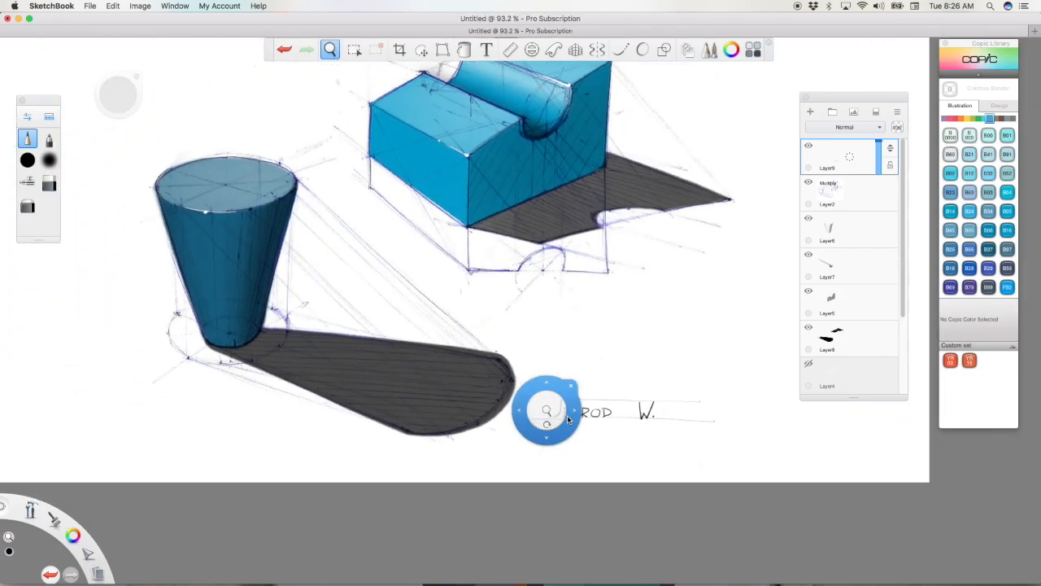